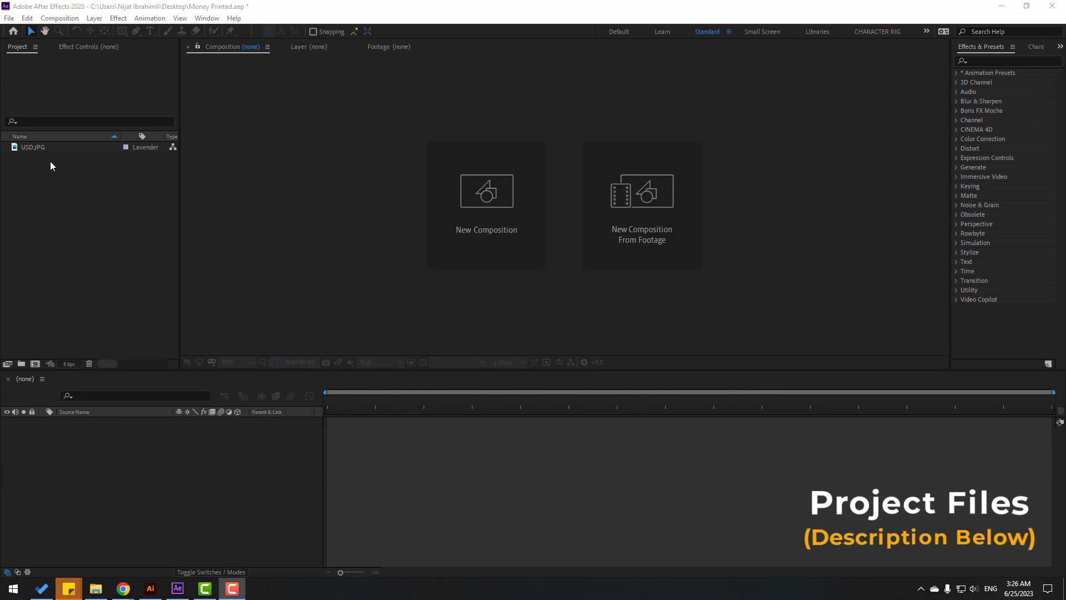
- Create a new 2271×1080, 25 fps composition from the Project panel and name it Money
right_click(73, 173)
click(102, 185)
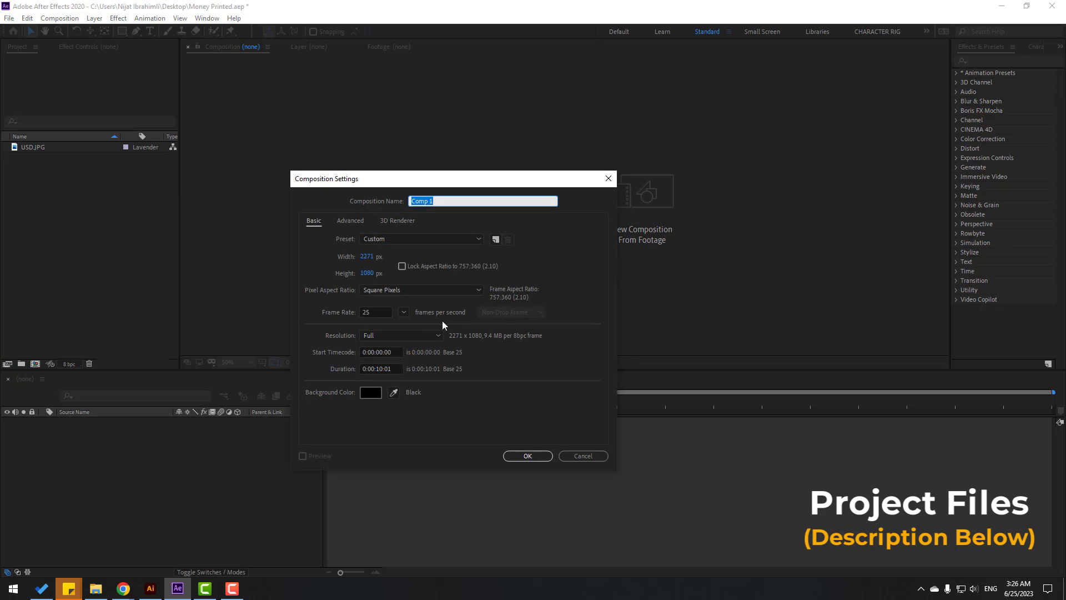
text(Mone)
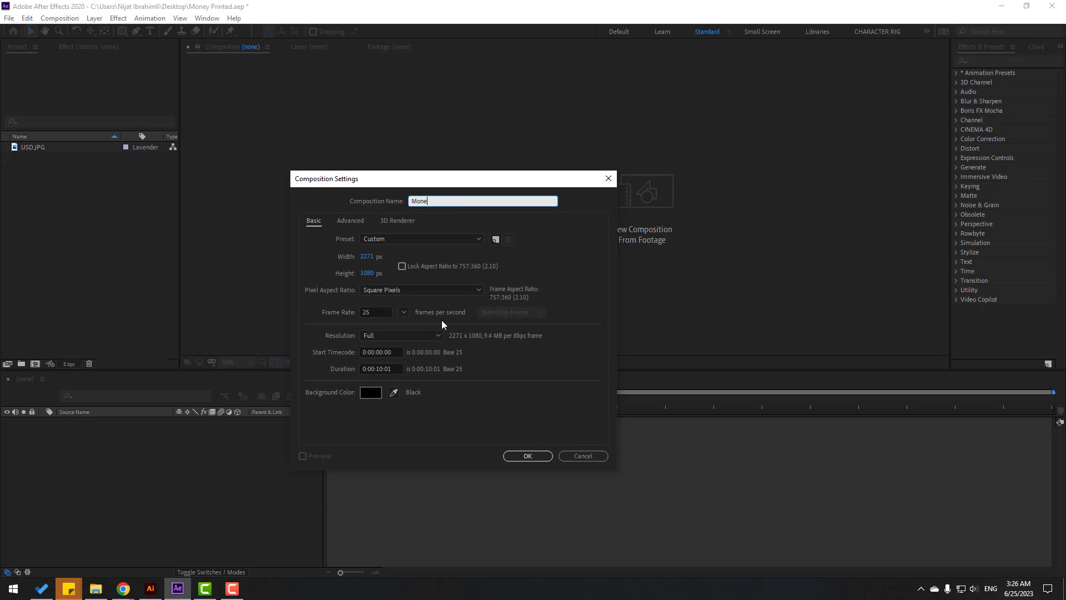
text(y)
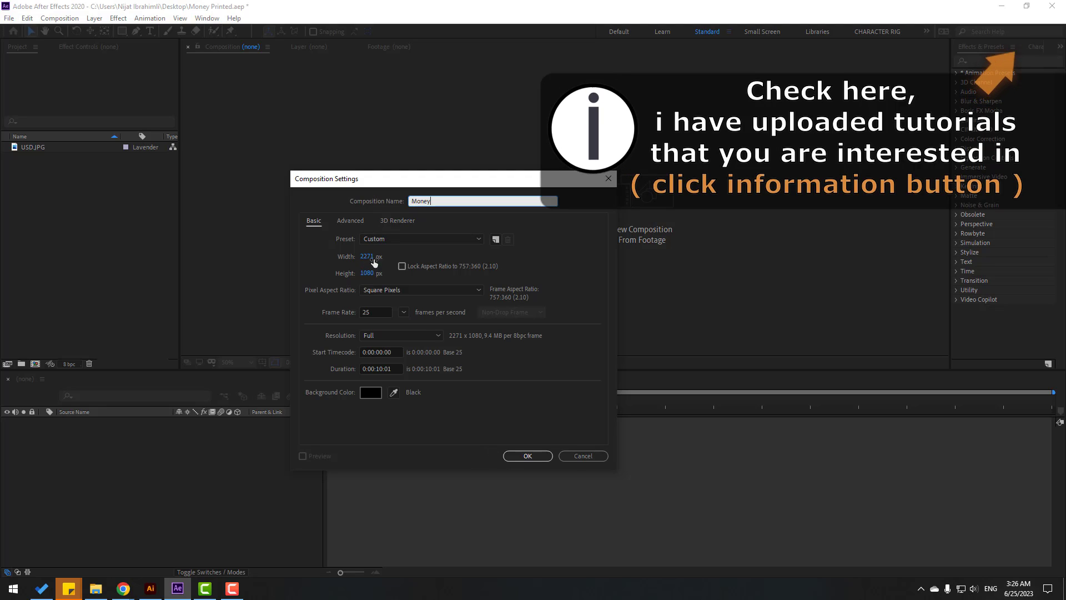
- Confirm the Money comp and place the USD.JPG bill image into it as a layer
click(534, 456)
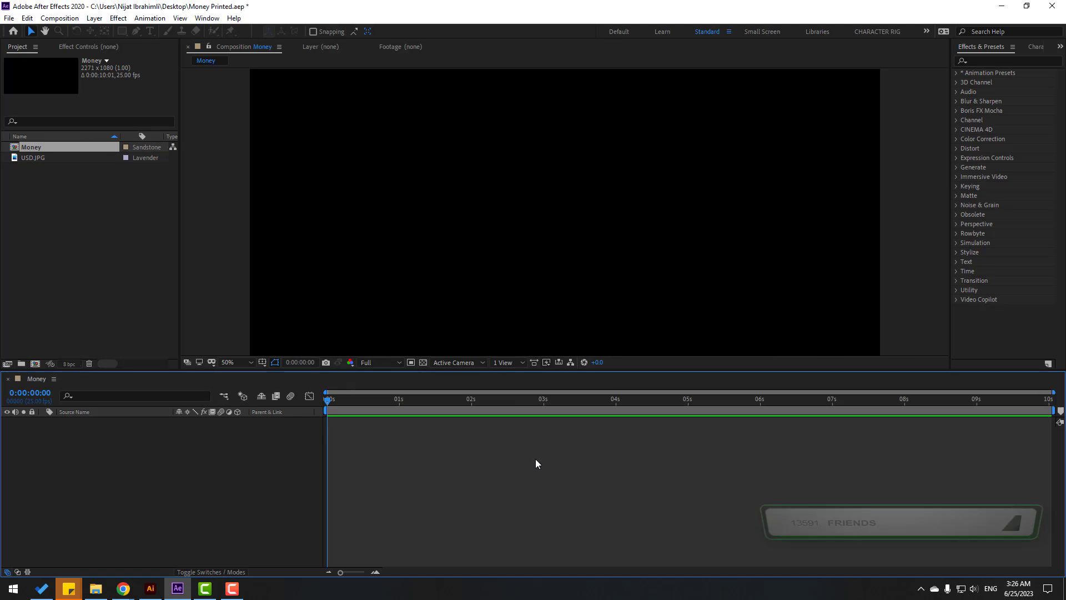
click(26, 158)
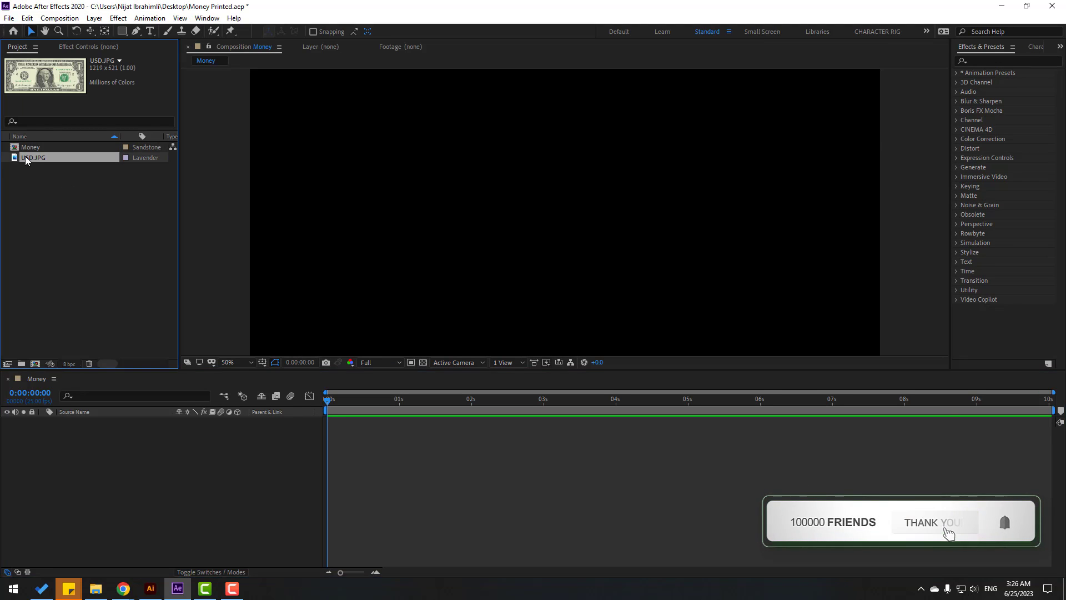
drag(28, 158, 143, 479)
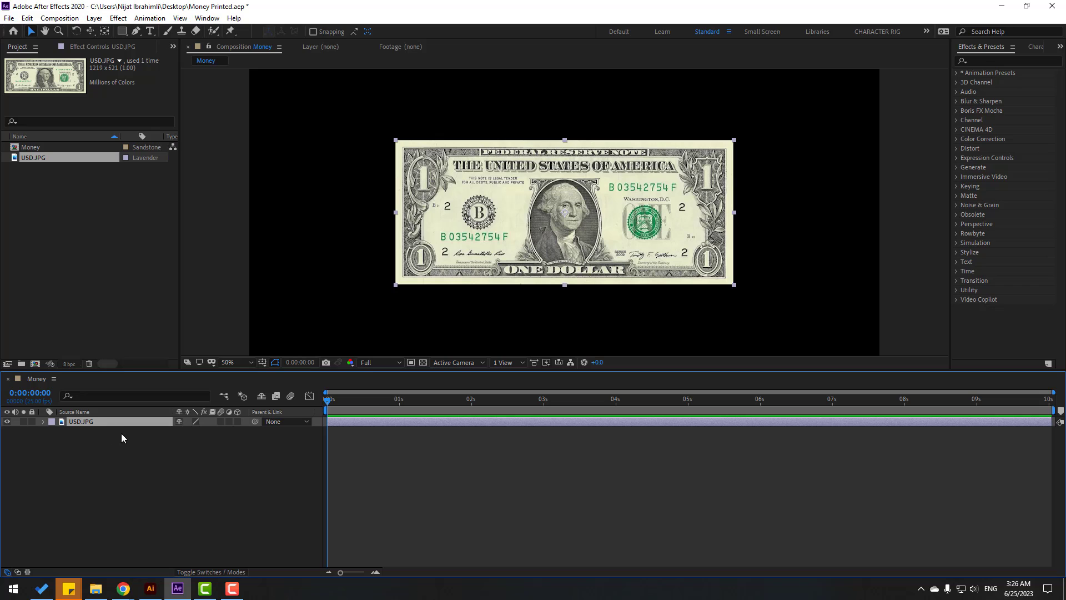
- Rotate the bill 90°, scale it to 86% and move it to the comp's left edge
key(r)
click(191, 432)
text(90)
key(Return)
scroll(583, 222, down, 2)
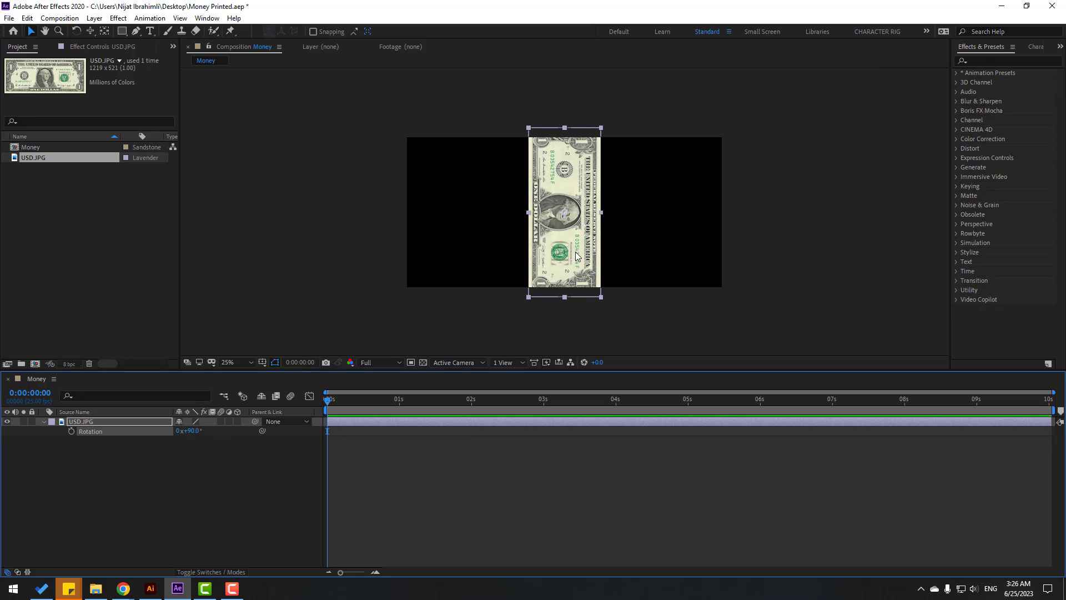
key(s)
drag(193, 435, 182, 431)
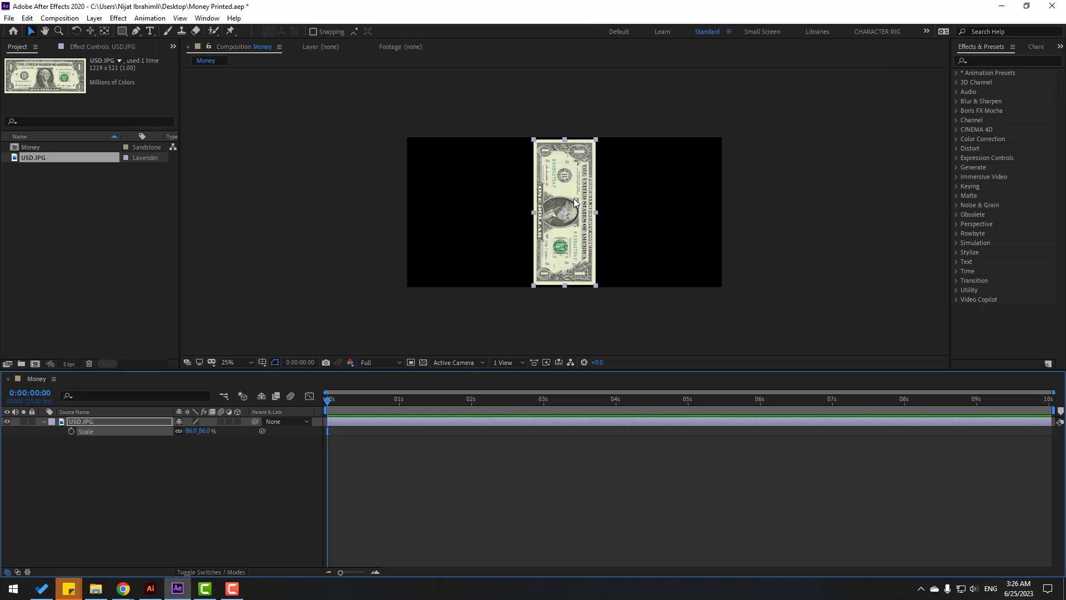
drag(574, 202, 451, 201)
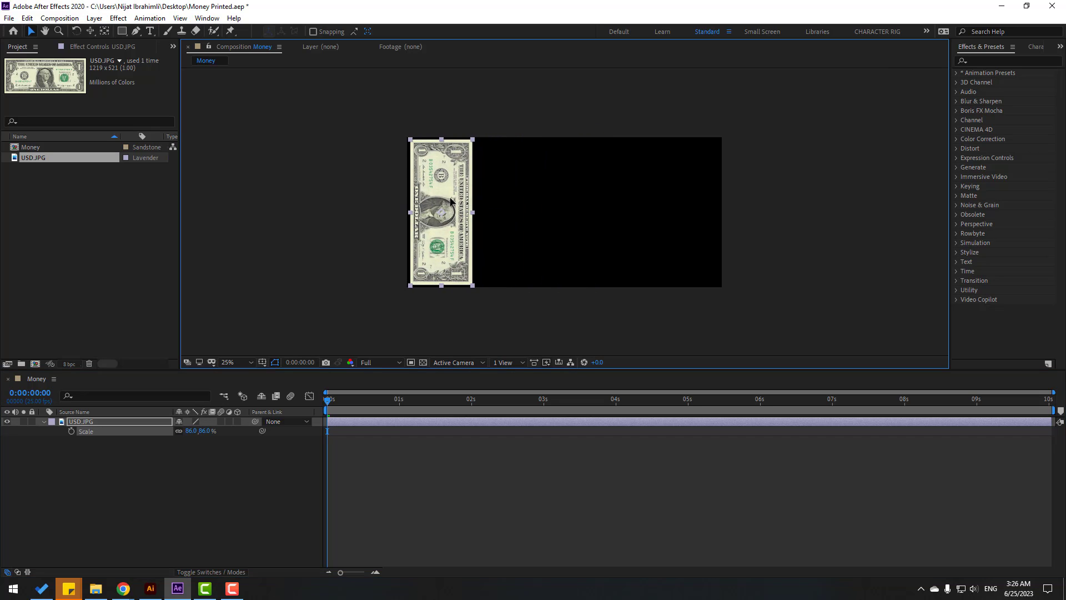
- Duplicate the bill layer and nudge the copy right until it sits flush beside the original
click(44, 422)
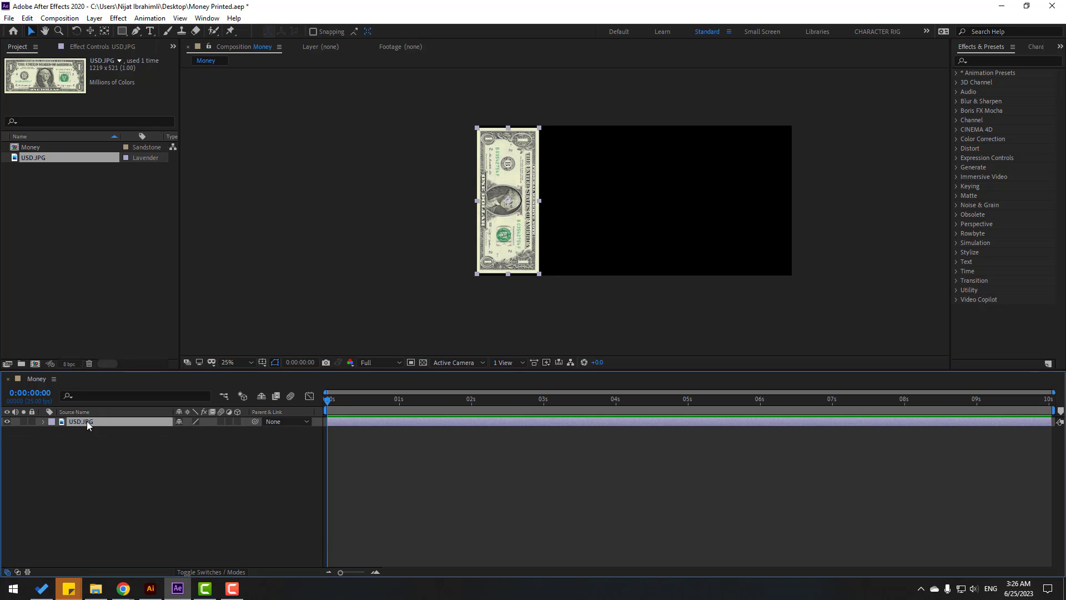
key(ctrl+d)
key(shift+Right)
key(shift+Right)
key(shift+Right)
key(shift+Right)
key(shift+Right)
key(shift+Right)
key(shift+Right)
key(shift+Right)
key(shift+Right)
key(shift+Right)
key(shift+Right)
key(shift+Right)
key(shift+Right)
key(shift+Right)
key(shift+Right)
key(shift+Right)
key(shift+Right)
key(shift+Right)
key(shift+Right)
key(shift+Right)
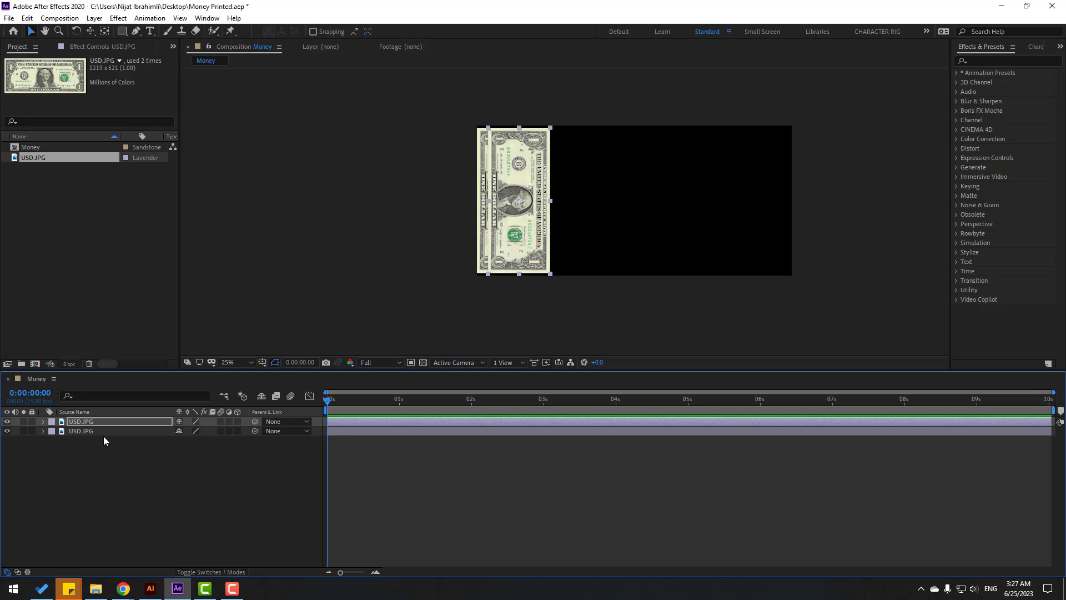
key(shift+Right)
key(shift+Right)
key(shift+Right)
key(shift+Right)
key(shift+Right)
key(shift+Right)
key(shift+Right)
key(shift+Right)
key(shift+Right)
key(shift+Right)
key(shift+Right)
key(shift+Right)
key(shift+Right)
key(shift+Right)
key(shift+Right)
key(shift+Right)
key(shift+Right)
key(shift+Right)
key(shift+Right)
key(shift+Right)
key(period)
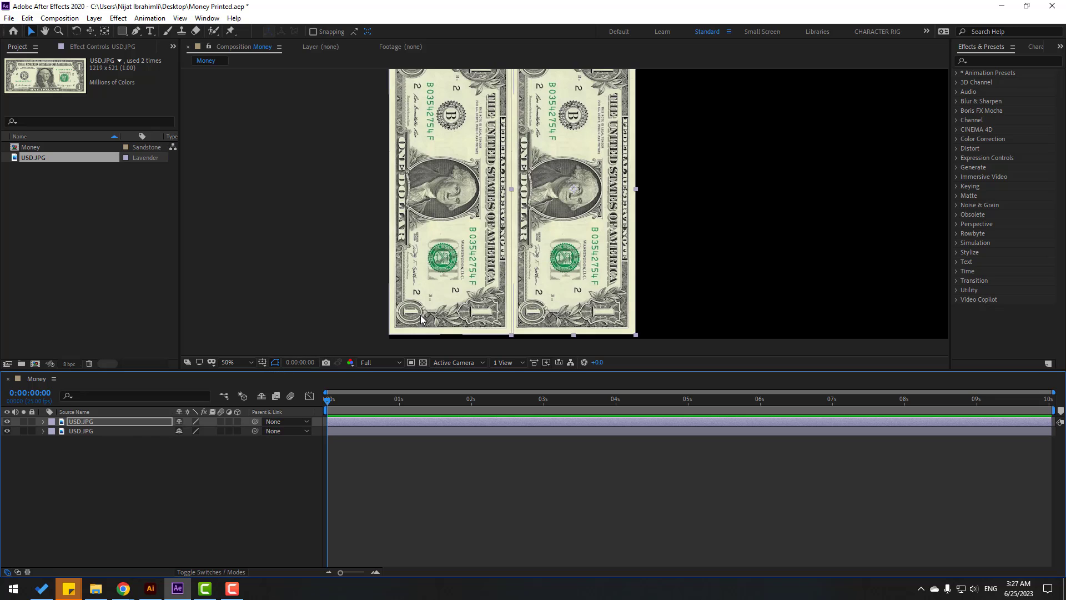
key(shift+Right)
key(shift+Right)
key(shift+Right)
key(period)
key(period)
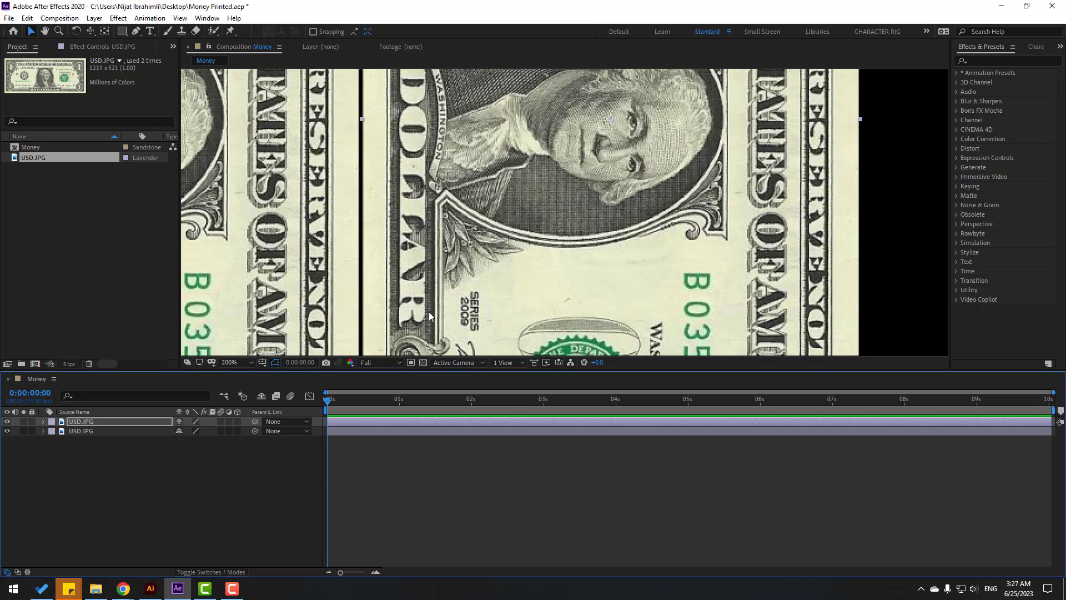
key(shift+Right)
key(shift+Right)
key(shift+Right)
key(comma)
key(comma)
key(comma)
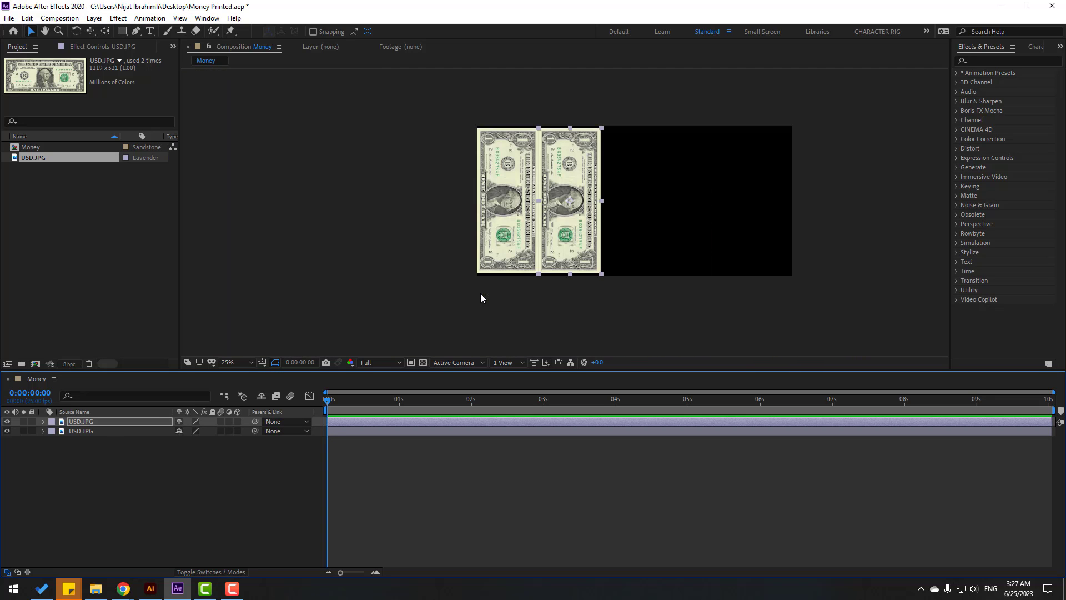
- Duplicate both bills and move the copies to the right, making a row of four
click(139, 471)
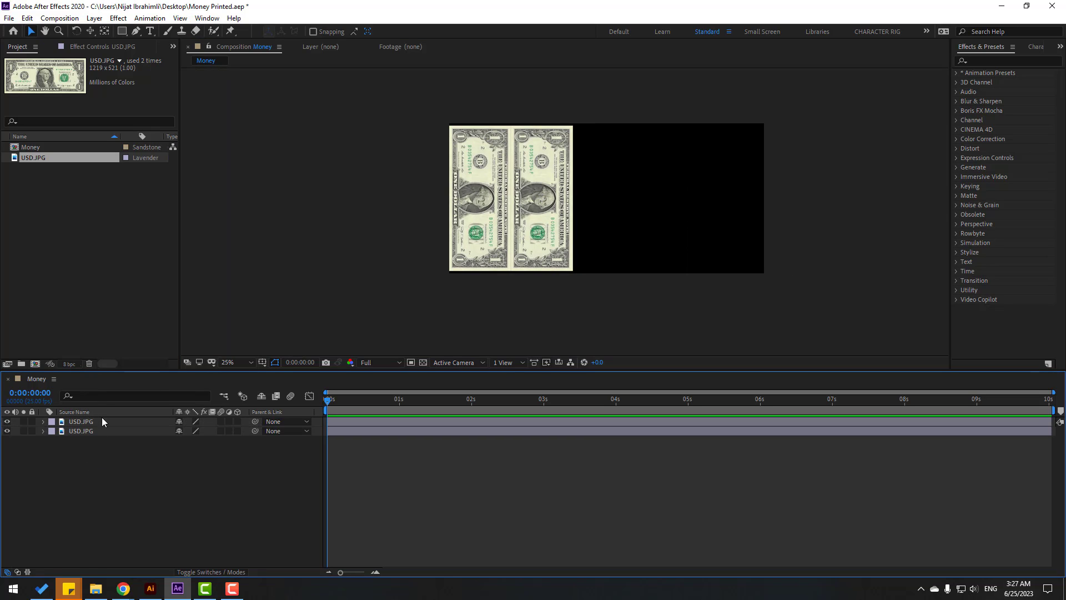
key(ctrl+a)
key(ctrl+d)
drag(78, 442, 84, 431)
scroll(614, 242, up, 2)
drag(394, 248, 643, 258)
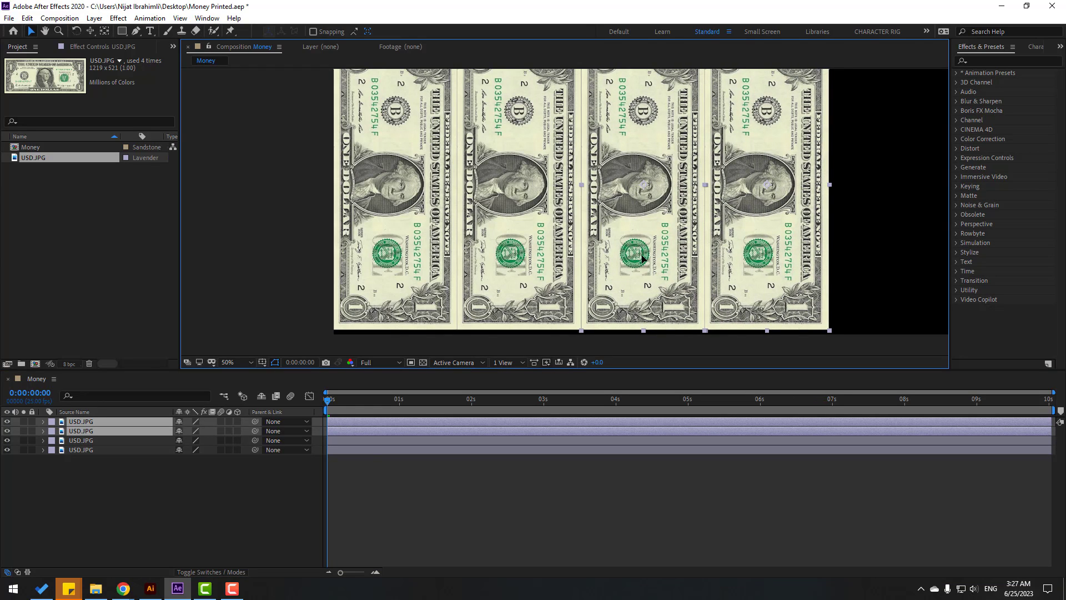
click(261, 500)
key(comma)
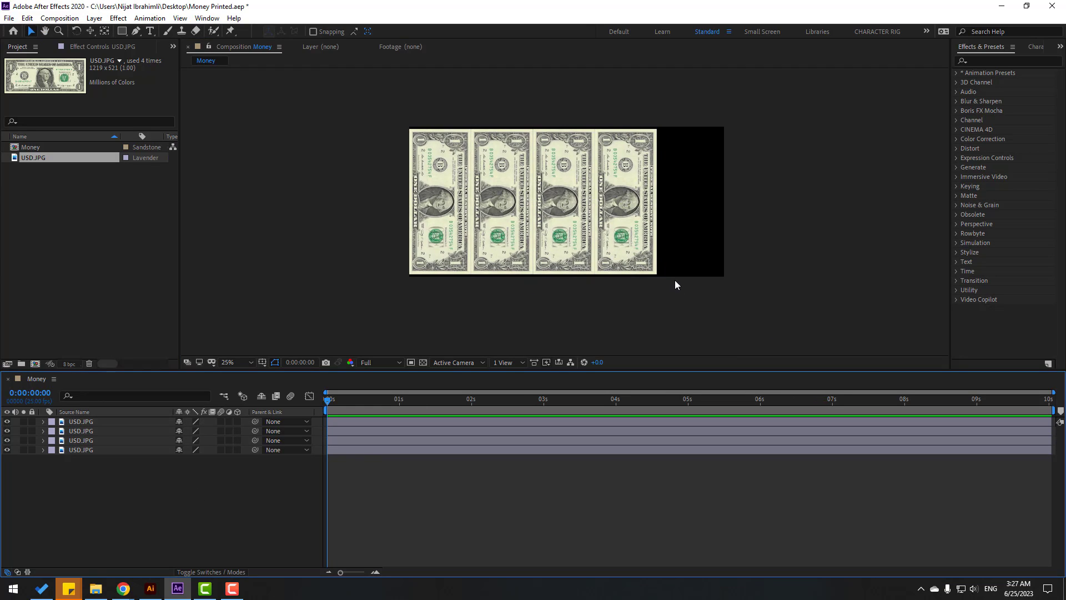
- Duplicate the rightmost bill and place the fifth bill beside the fourth
click(637, 203)
key(ctrl+d)
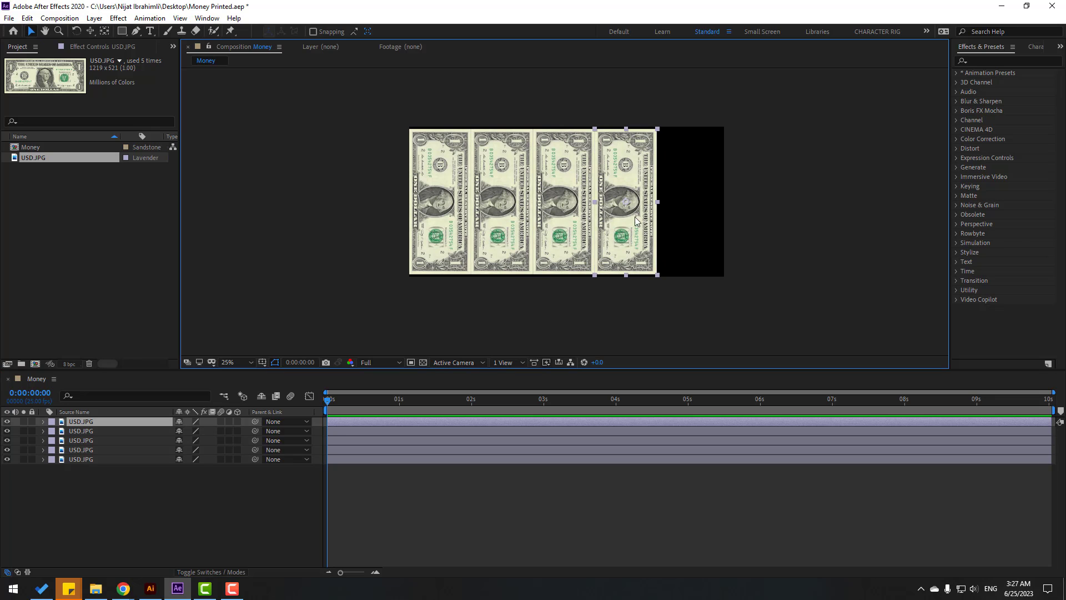
drag(624, 232, 686, 229)
scroll(685, 229, up, 6)
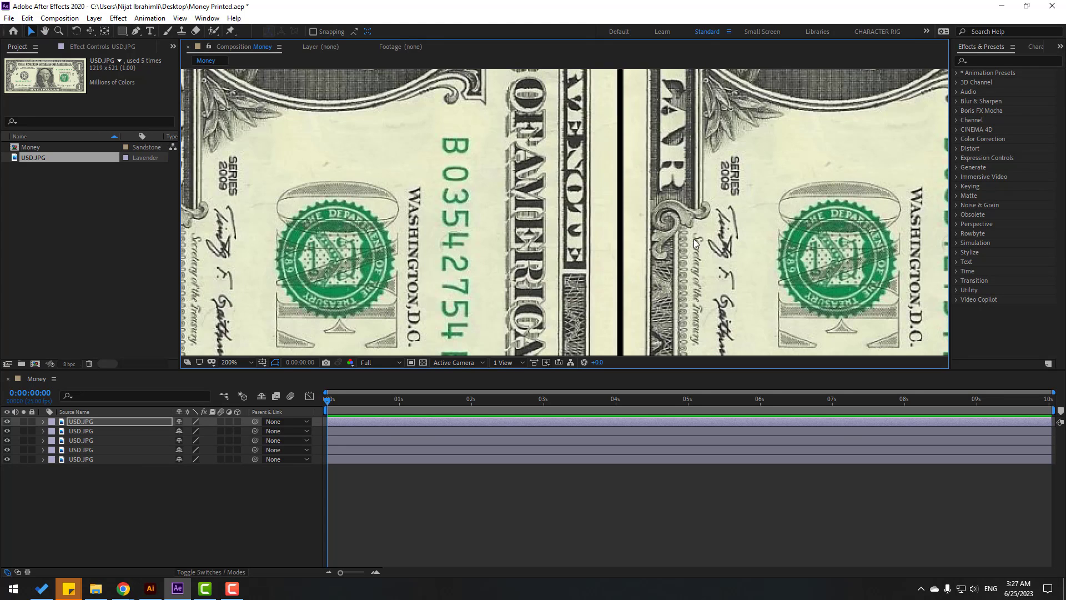
scroll(682, 247, down, 4)
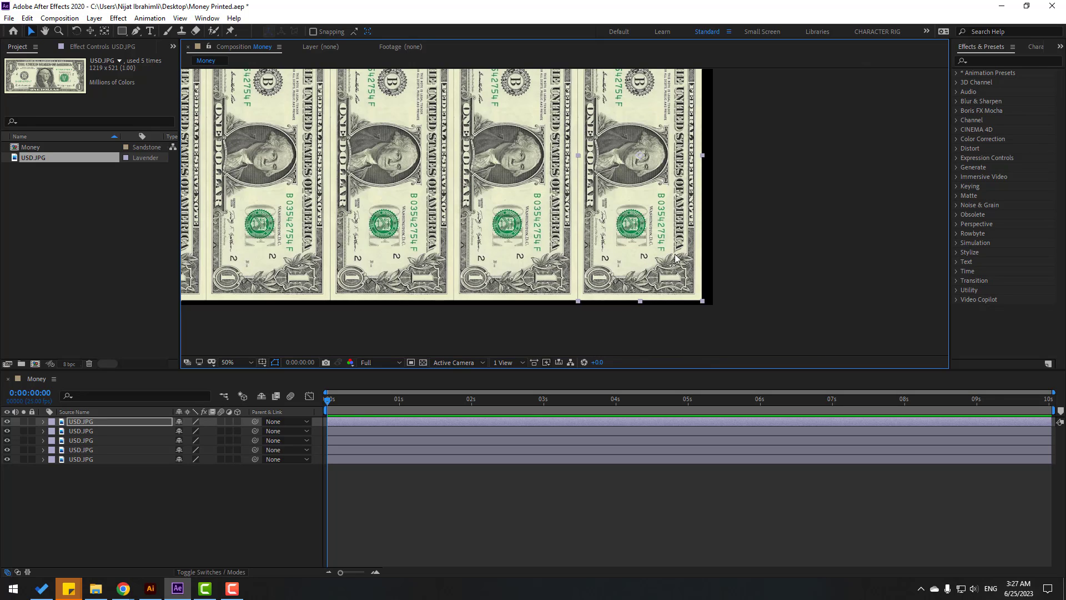
click(255, 503)
scroll(319, 289, down, 2)
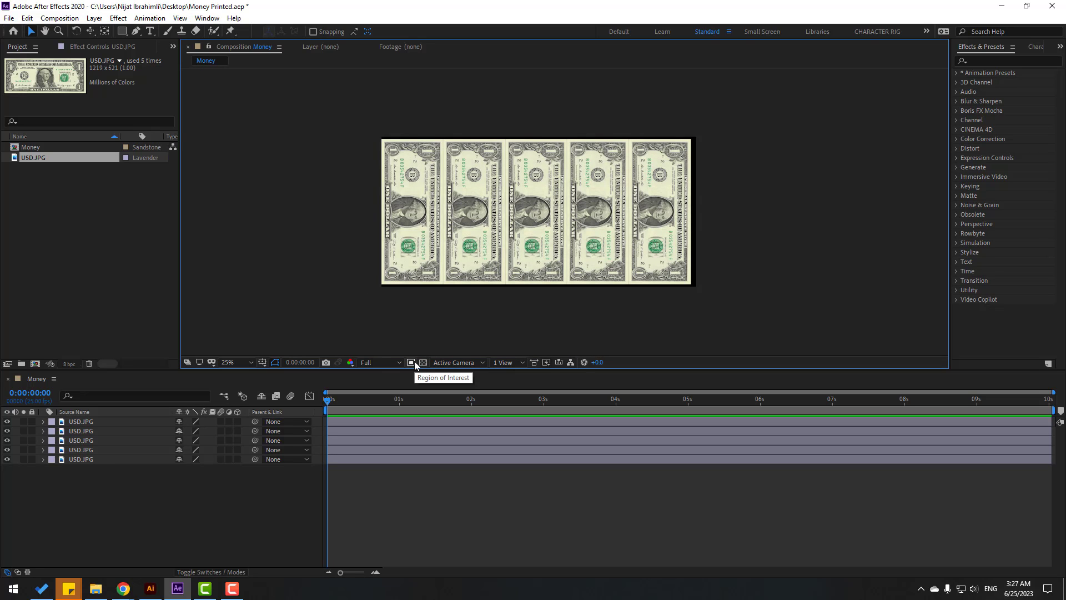
scroll(392, 183, up, 4)
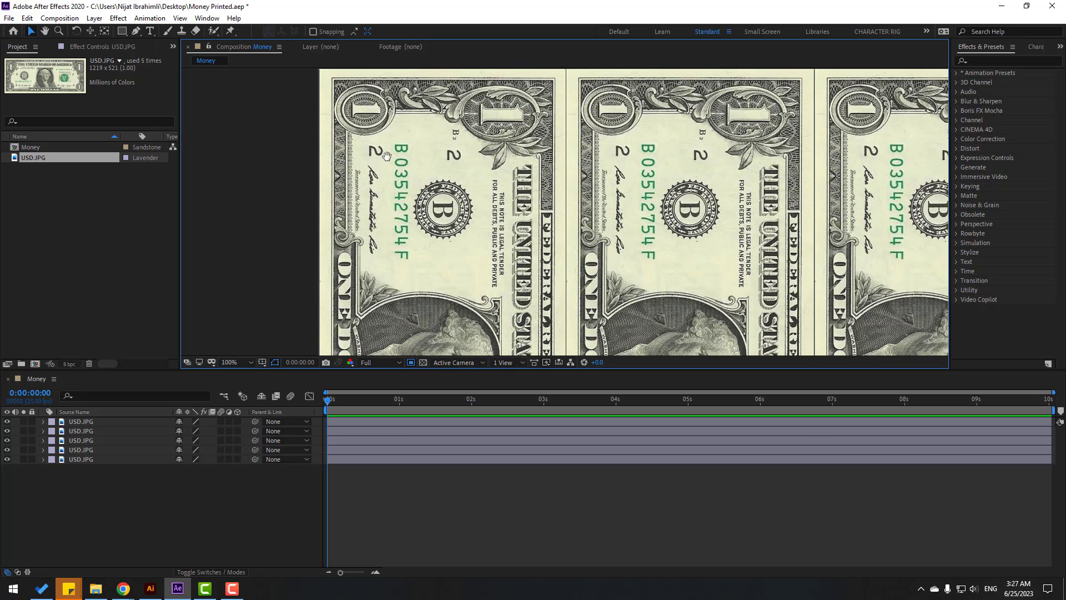
- Draw a region of interest around all five bills in the enlarged comp view
drag(387, 156, 396, 175)
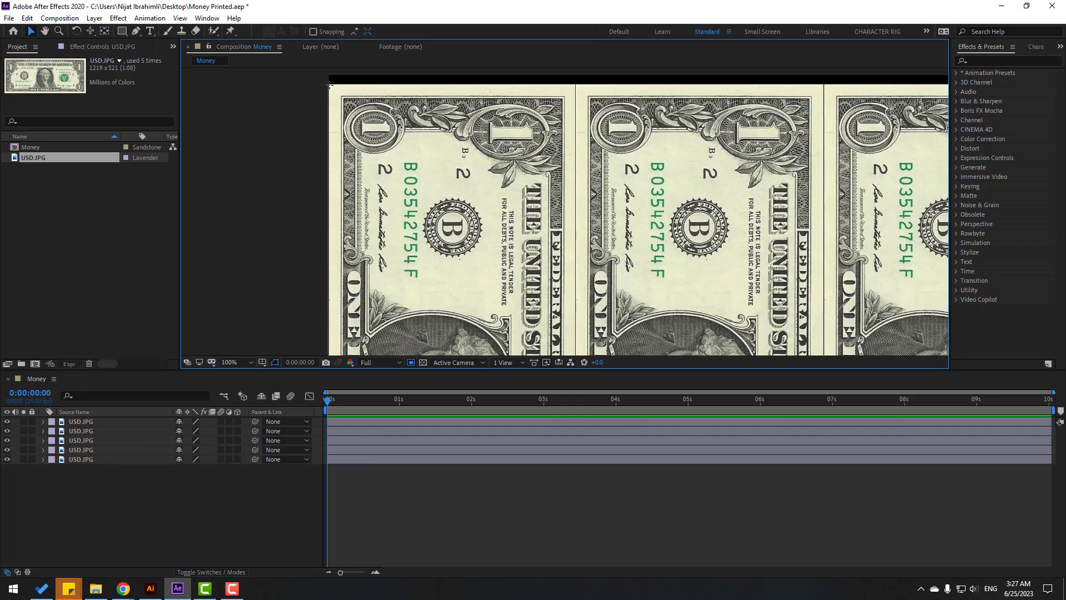
key(grave)
drag(410, 279, 215, 150)
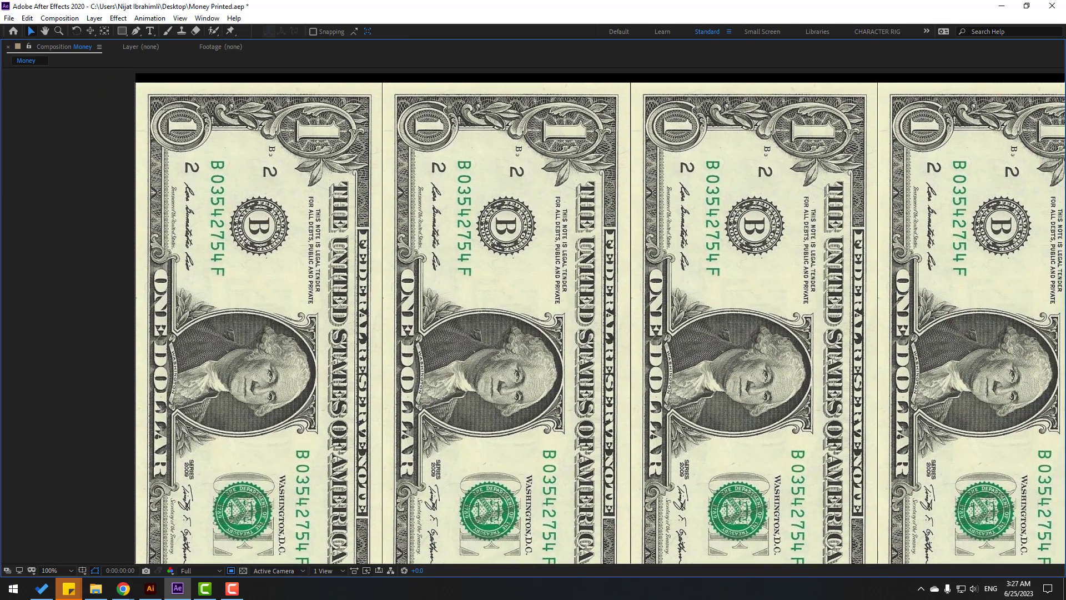
drag(135, 82, 1041, 553)
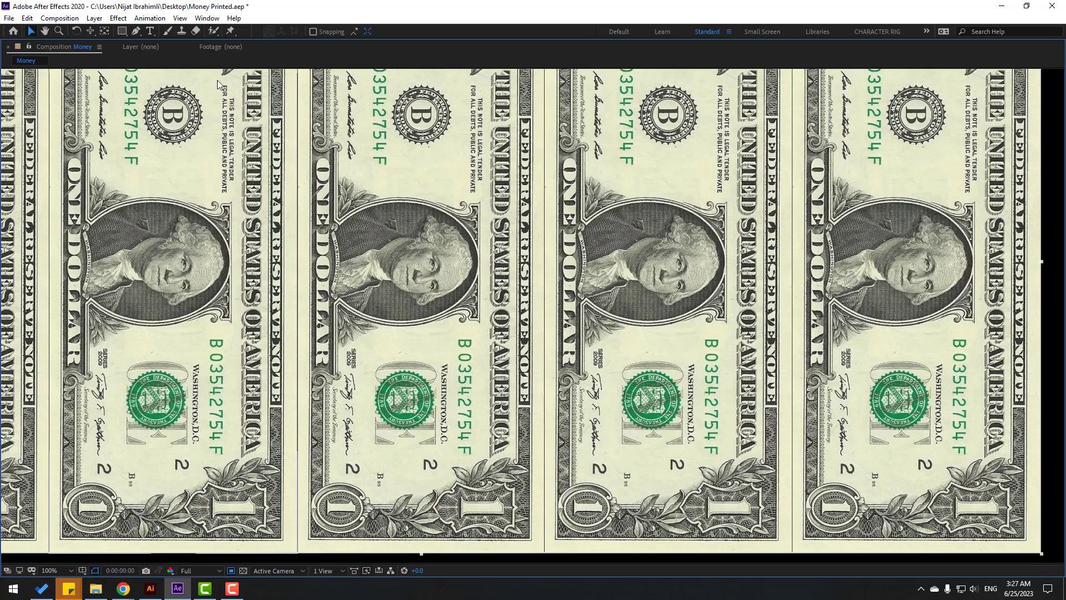
scroll(397, 211, down, 4)
key(grave)
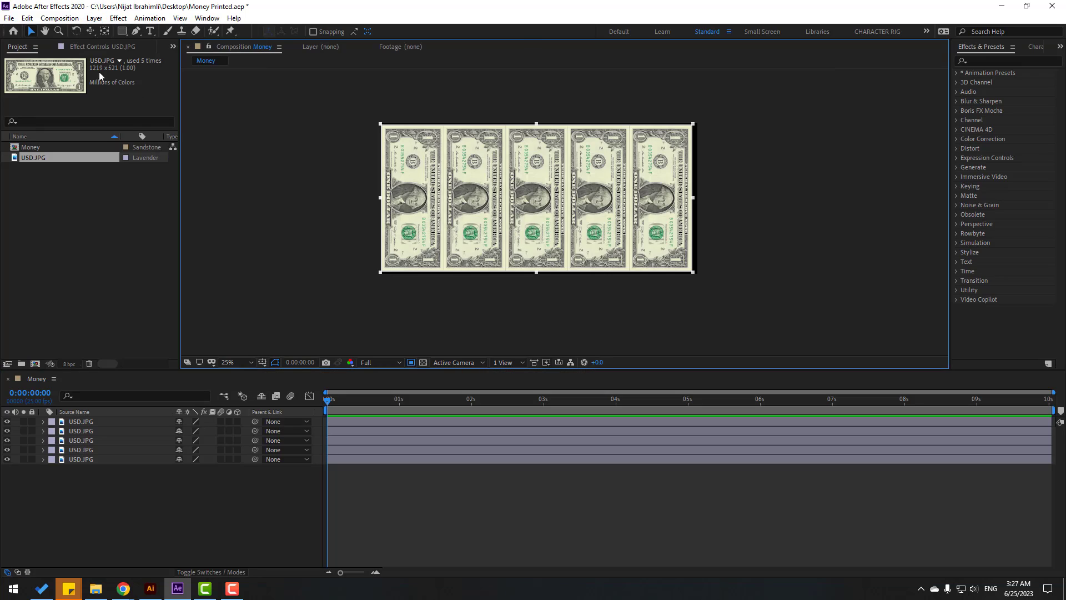
- Crop the Money comp to the region of interest (2228×1045) and fit it in the view
click(69, 18)
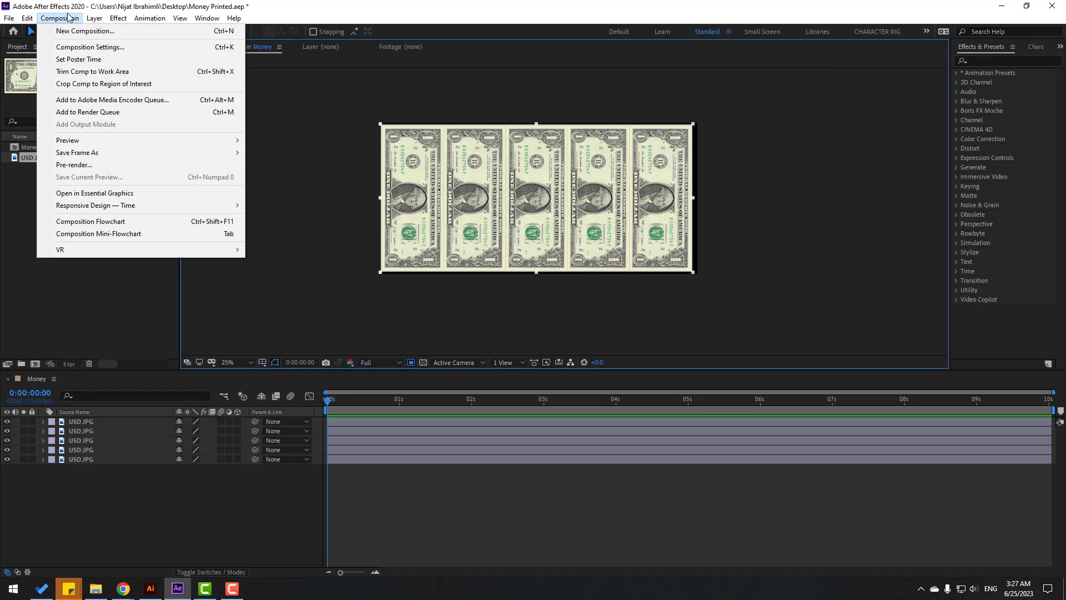
click(141, 86)
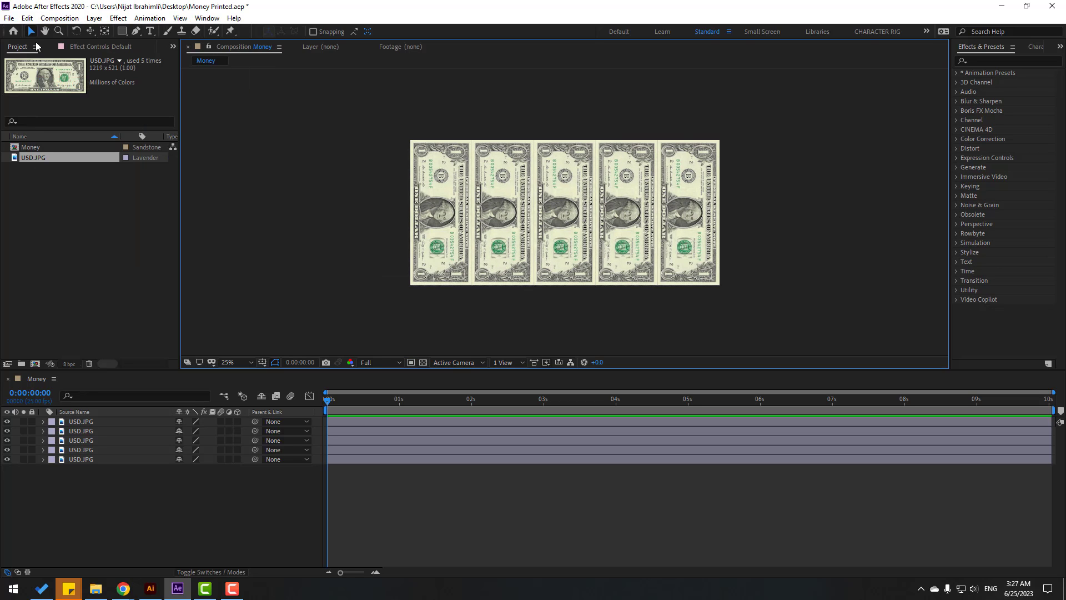
click(133, 528)
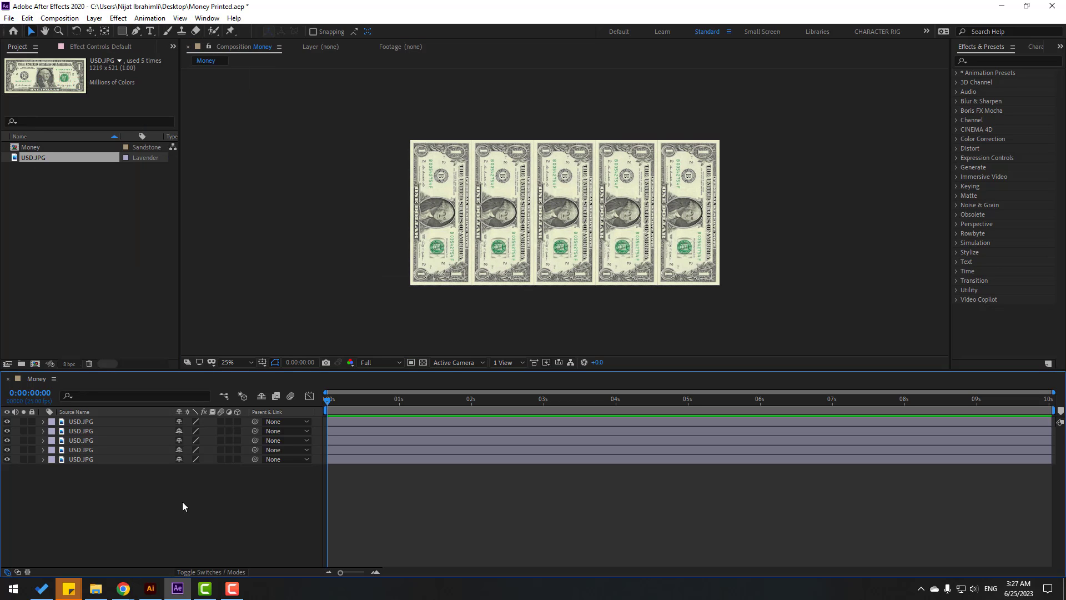
click(230, 364)
click(237, 392)
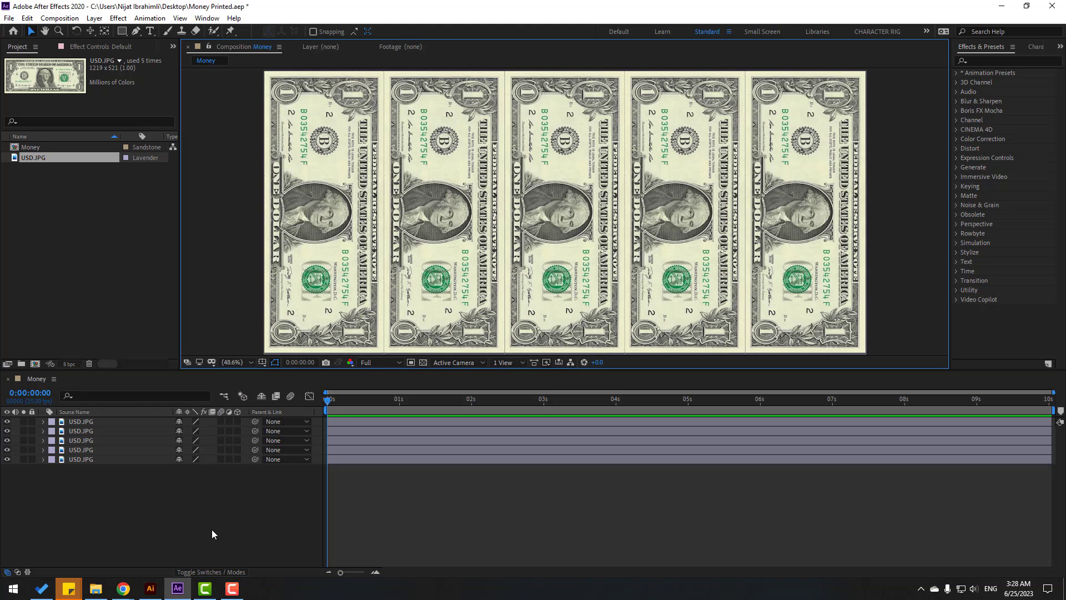
- Rename the Money composition to Texture in the Project panel
click(48, 147)
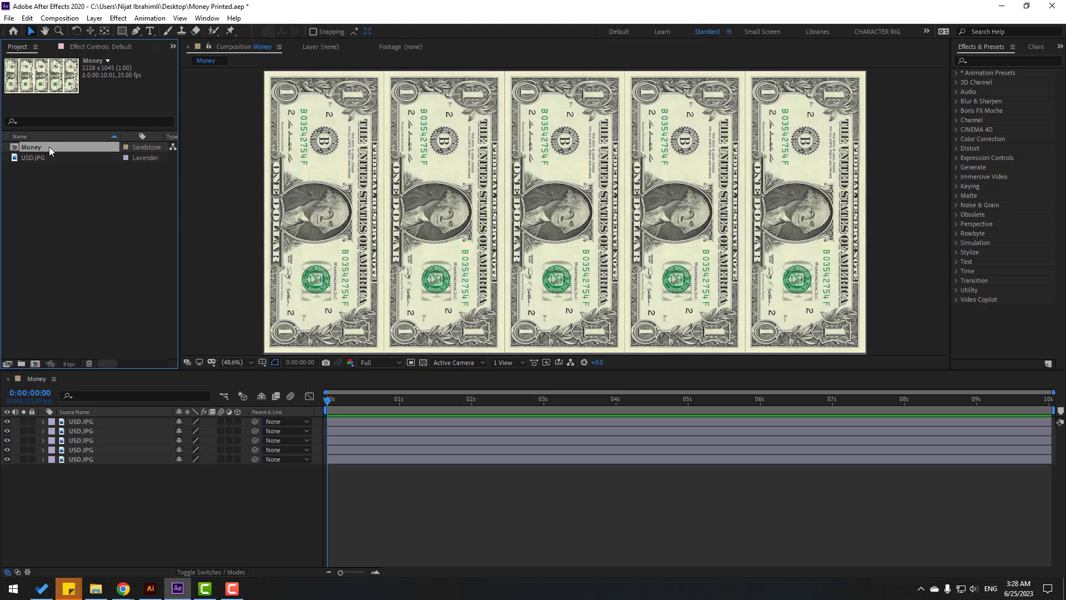
key(Return)
text(Text)
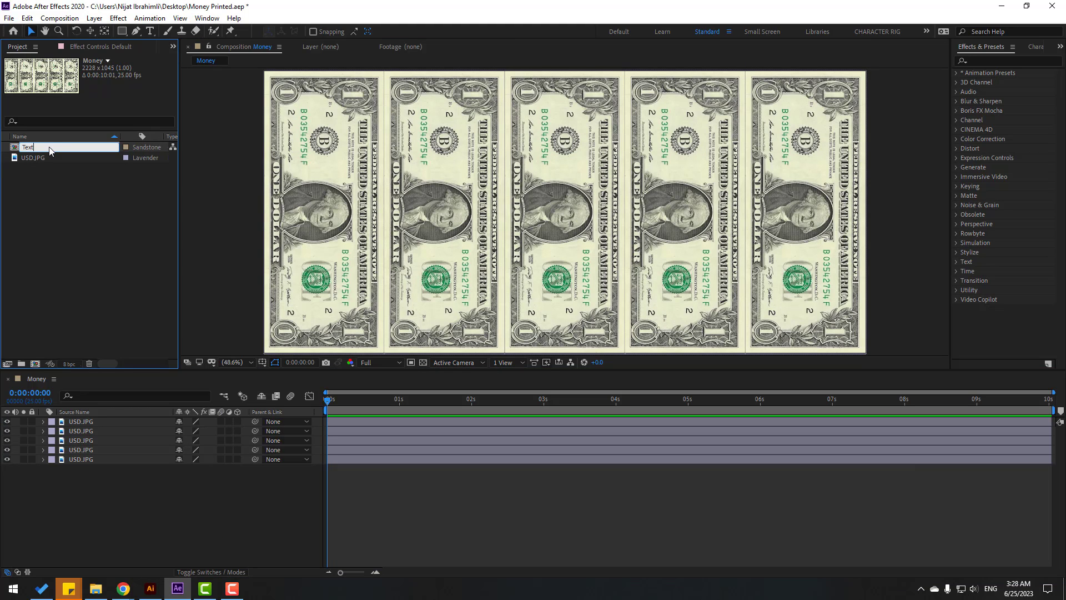
text(ure)
key(Return)
right_click(51, 184)
- Create the E3D Money composition at 1920×1080, 25 fps, with a 0:00:10:00 duration
click(65, 189)
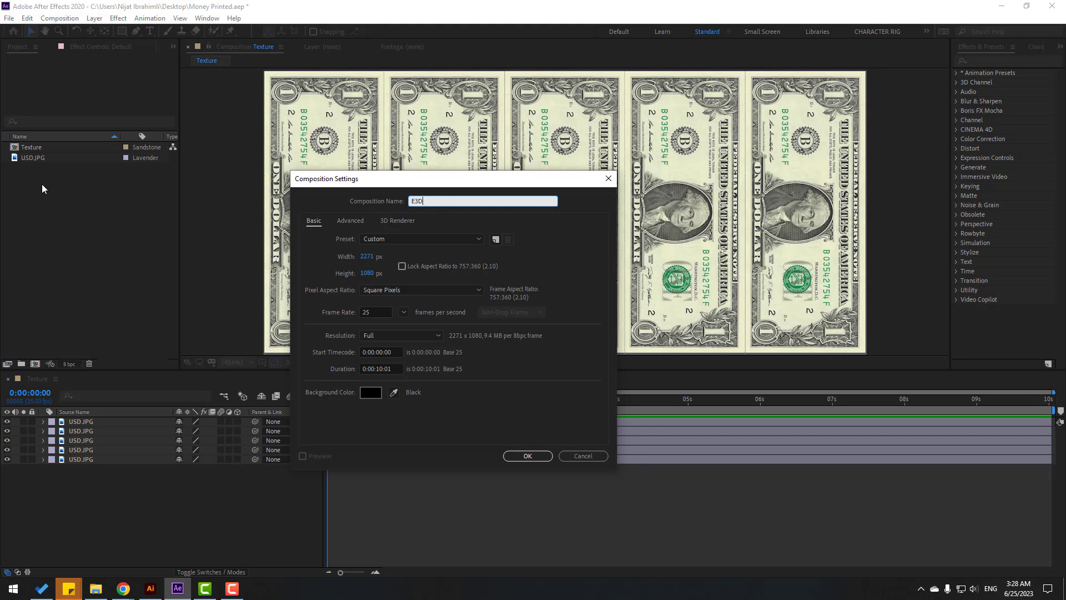
click(367, 256)
text(1920)
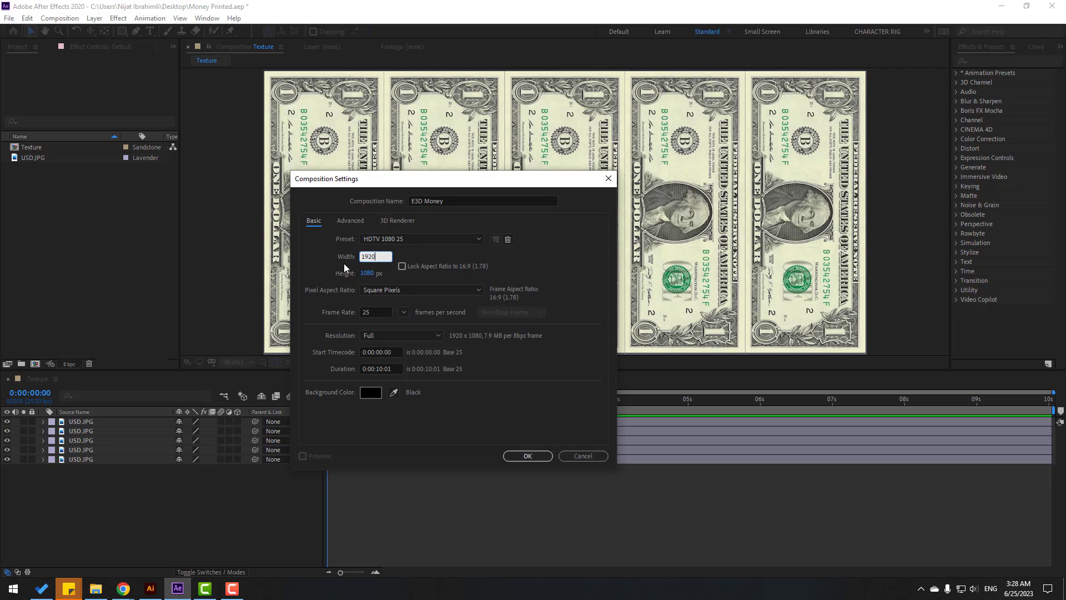
click(320, 258)
click(393, 368)
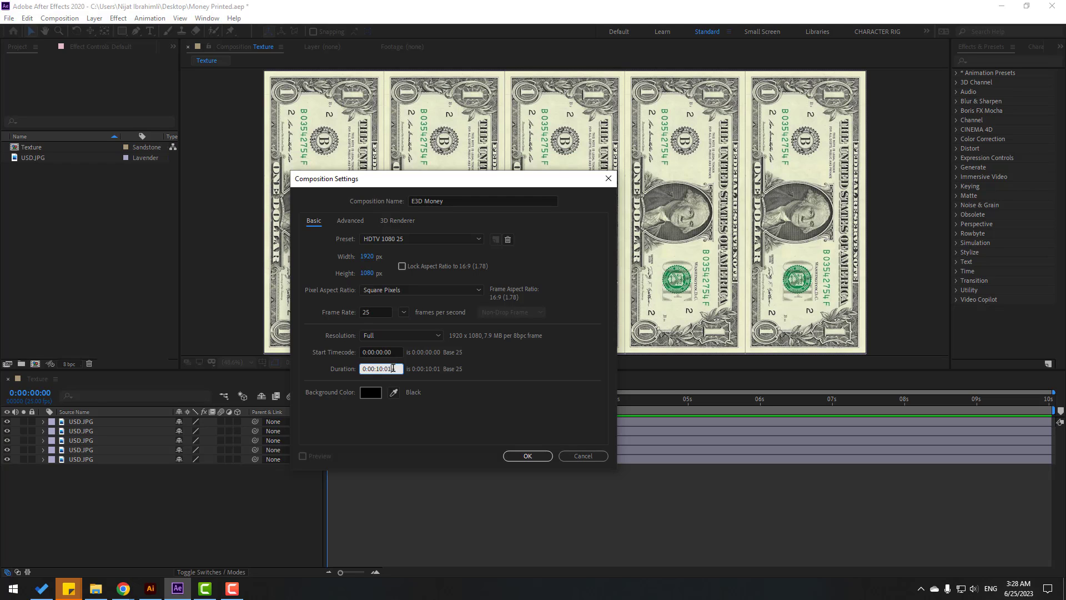
click(526, 454)
- Add a solid named E3D and apply the Video Copilot Element effect to it
right_click(120, 448)
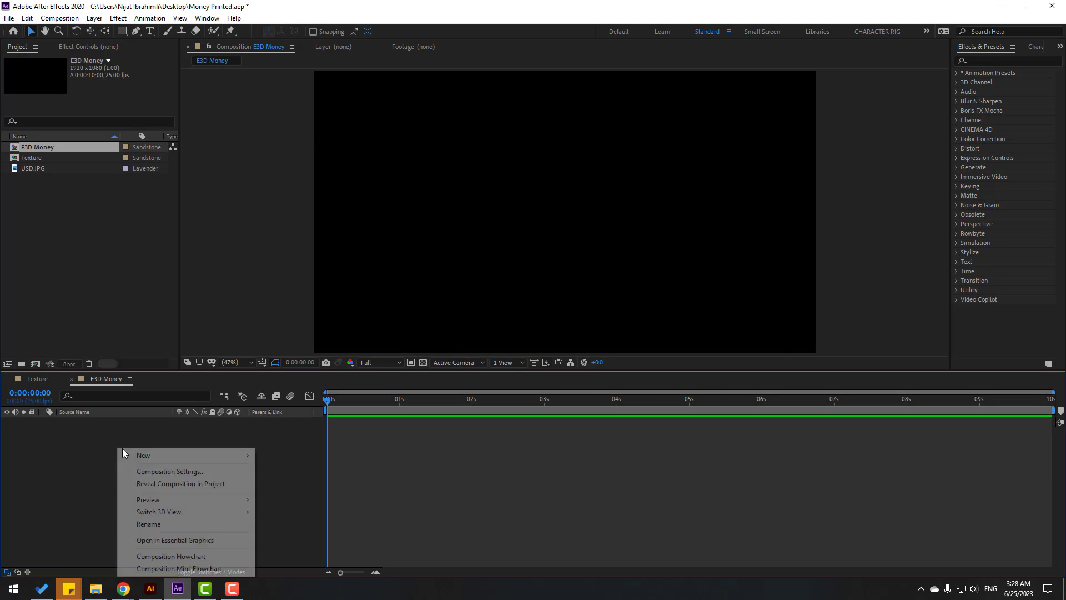
mouse_move(191, 449)
click(306, 484)
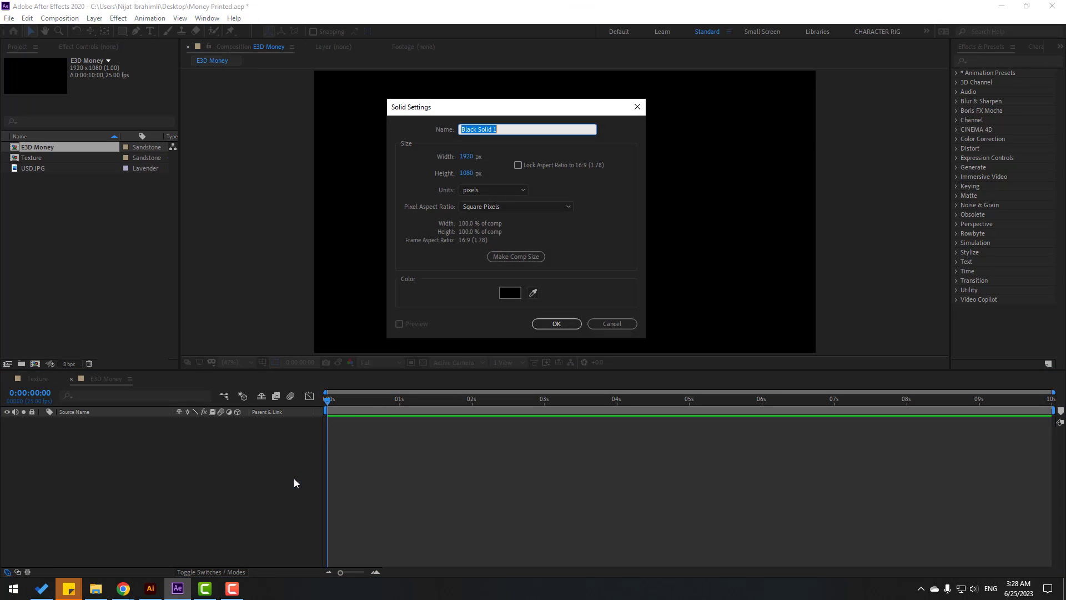
text(E3D)
click(558, 324)
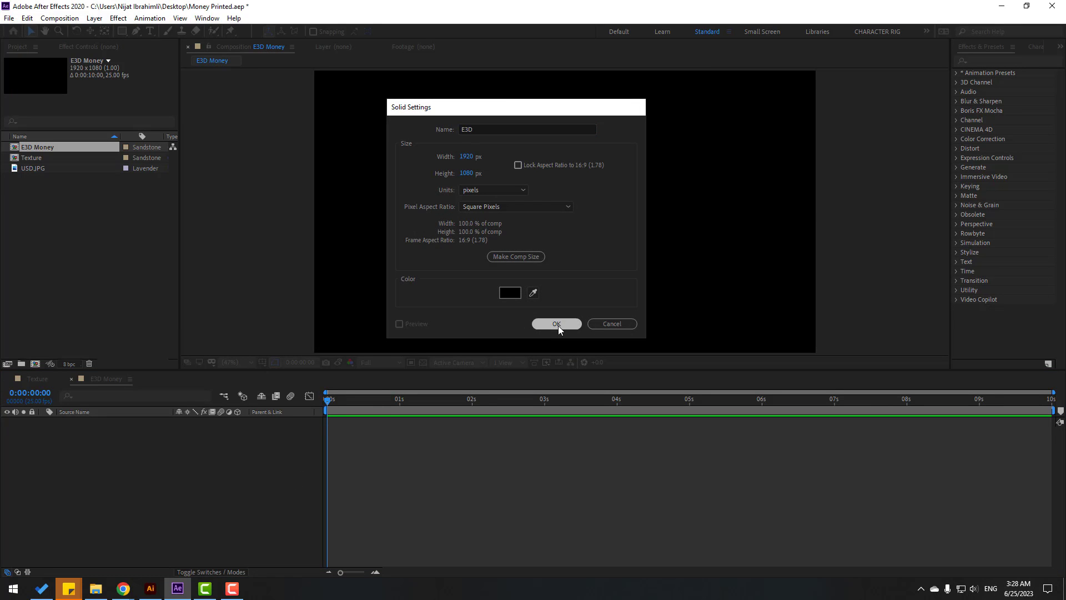
click(118, 18)
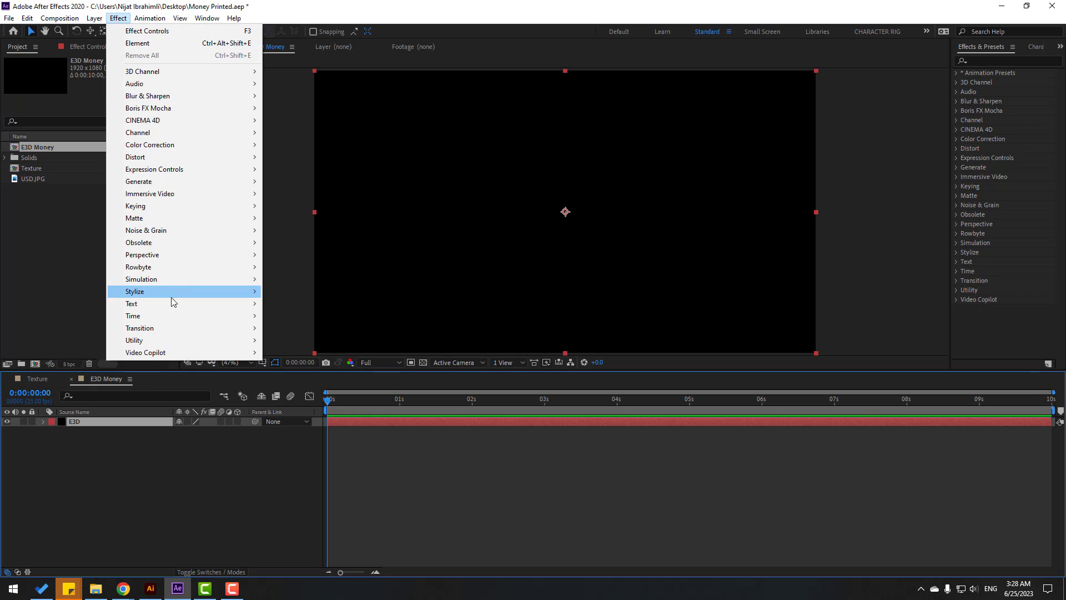
mouse_move(182, 354)
click(307, 352)
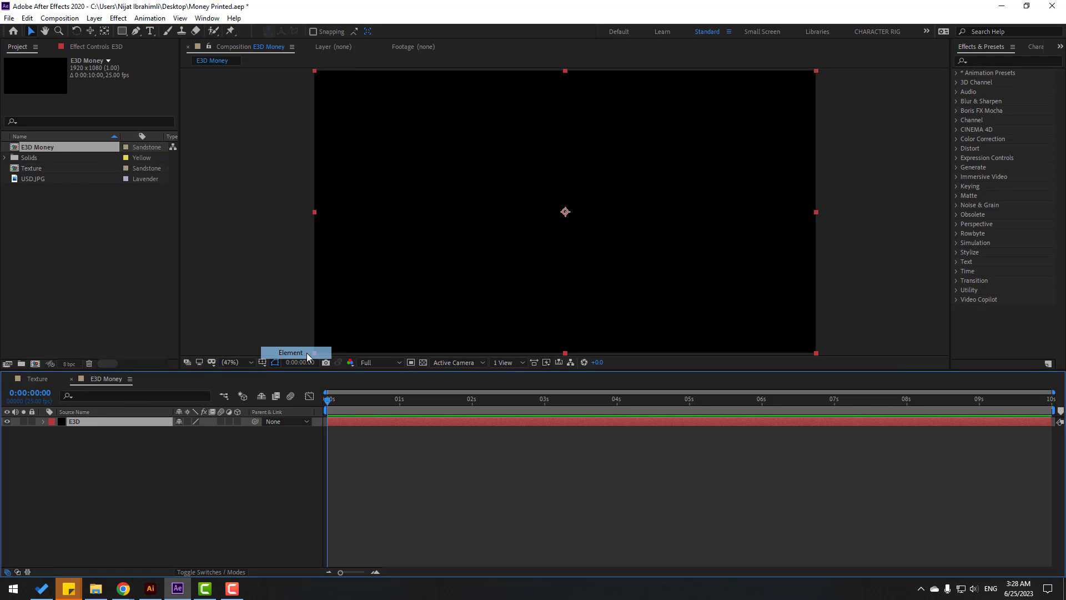
- Add the Texture comp as a layer in E3D Money and hide it
click(18, 47)
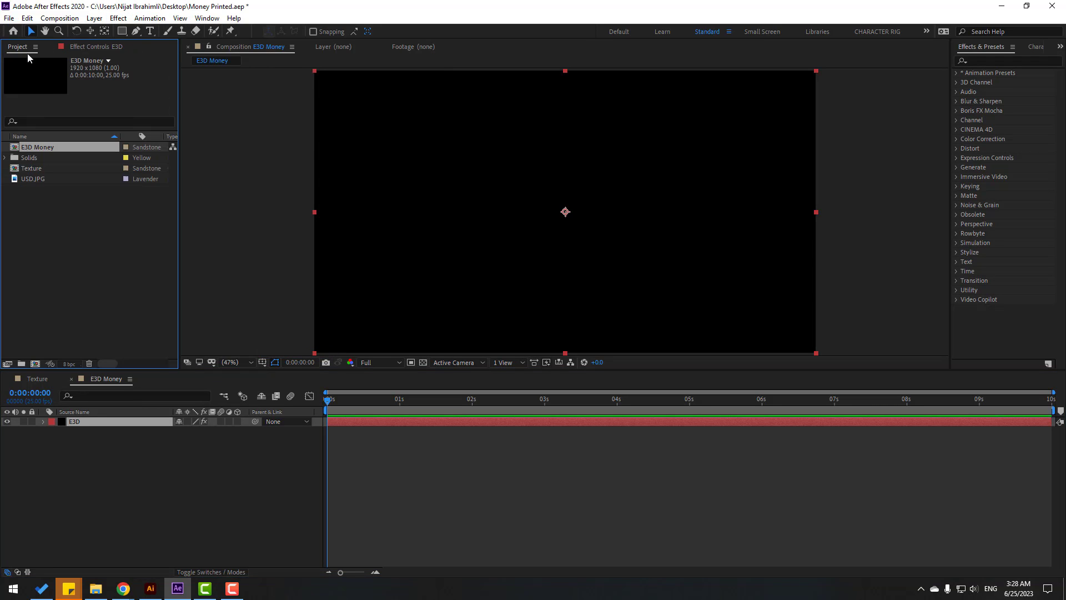
click(72, 225)
drag(28, 169, 124, 439)
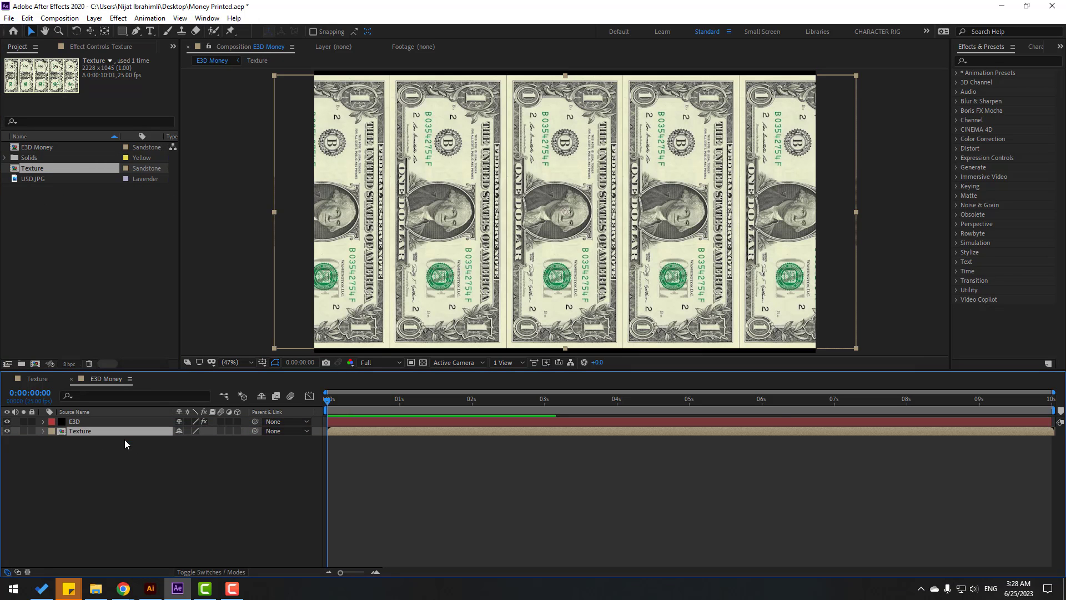
click(7, 431)
click(75, 422)
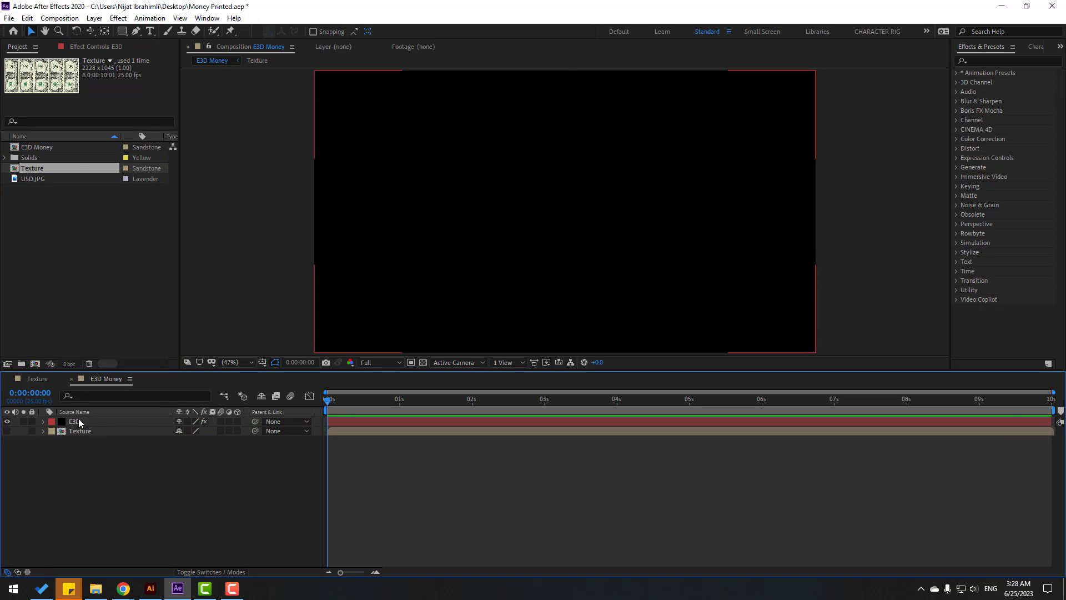
- Set Element's Custom Layers texture map Layer 1 to Texture and open Scene Setup
click(76, 423)
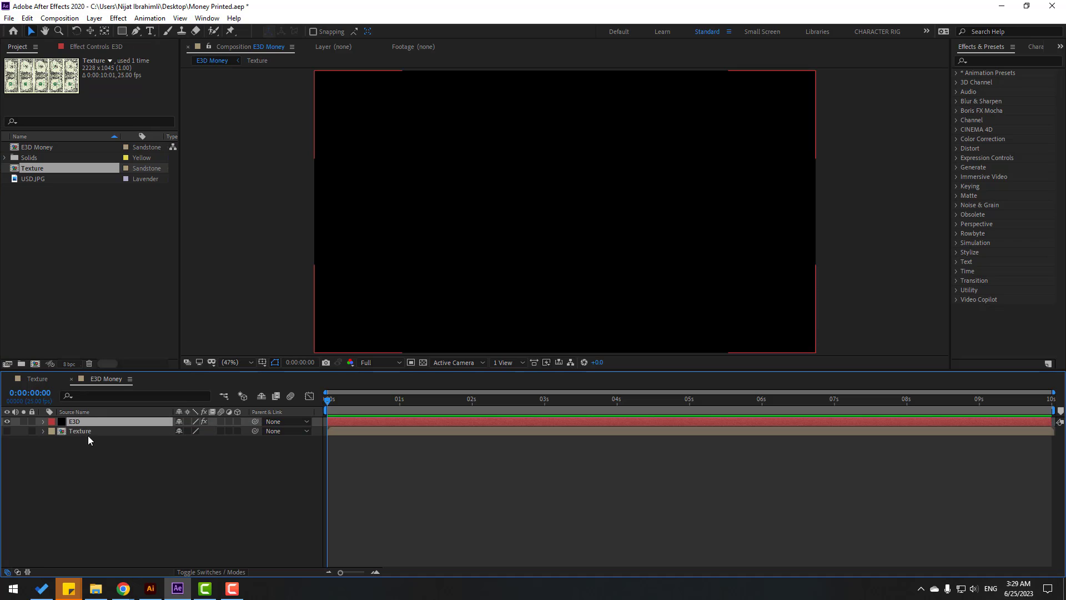
click(86, 48)
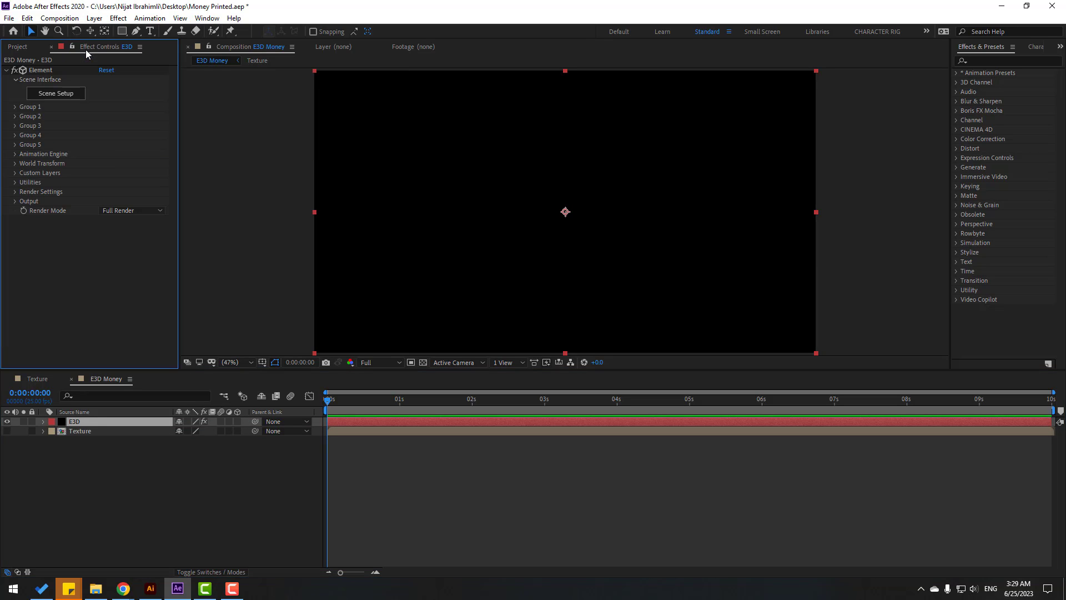
click(16, 173)
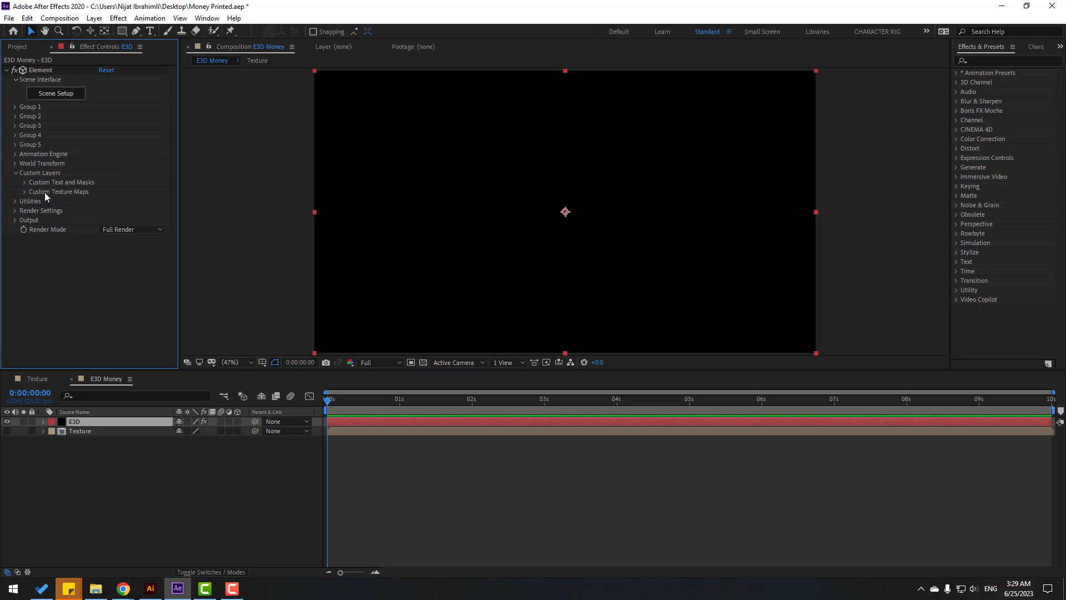
click(25, 191)
scroll(33, 212, down, 1)
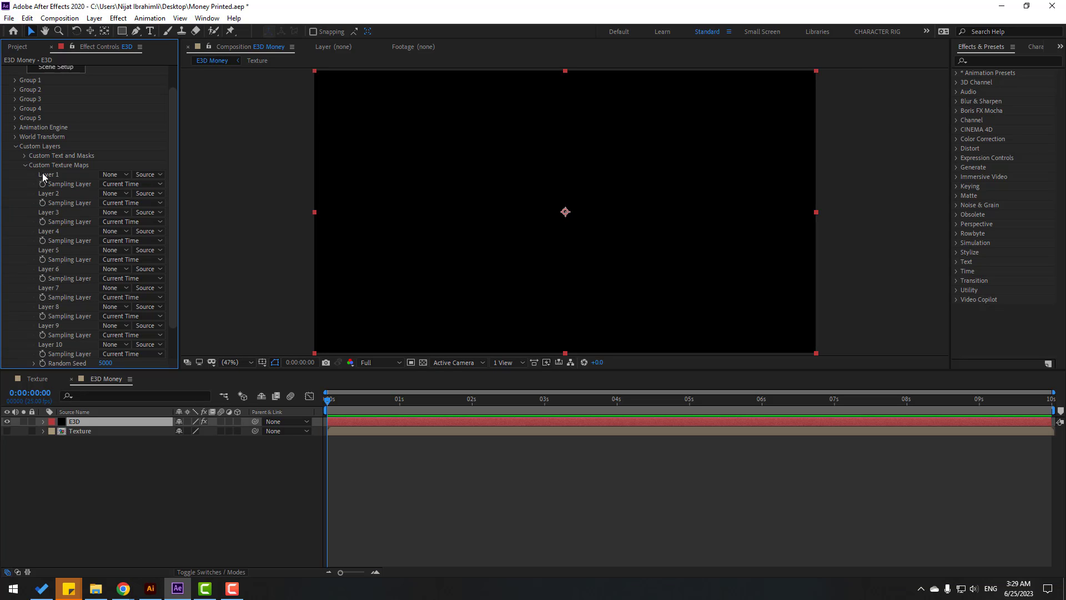
click(107, 175)
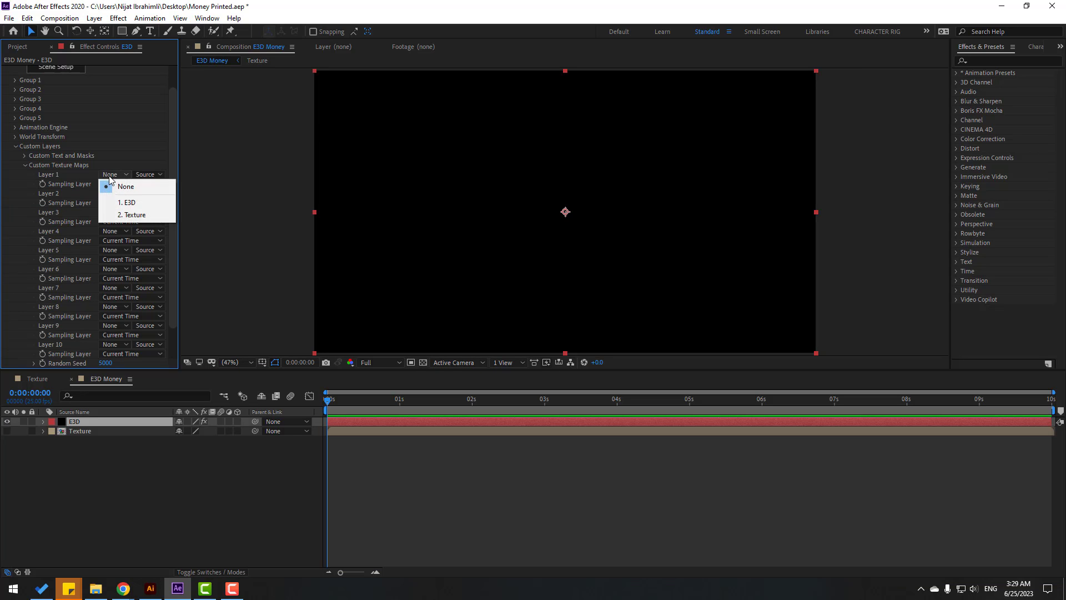
click(139, 216)
scroll(30, 259, up, 1)
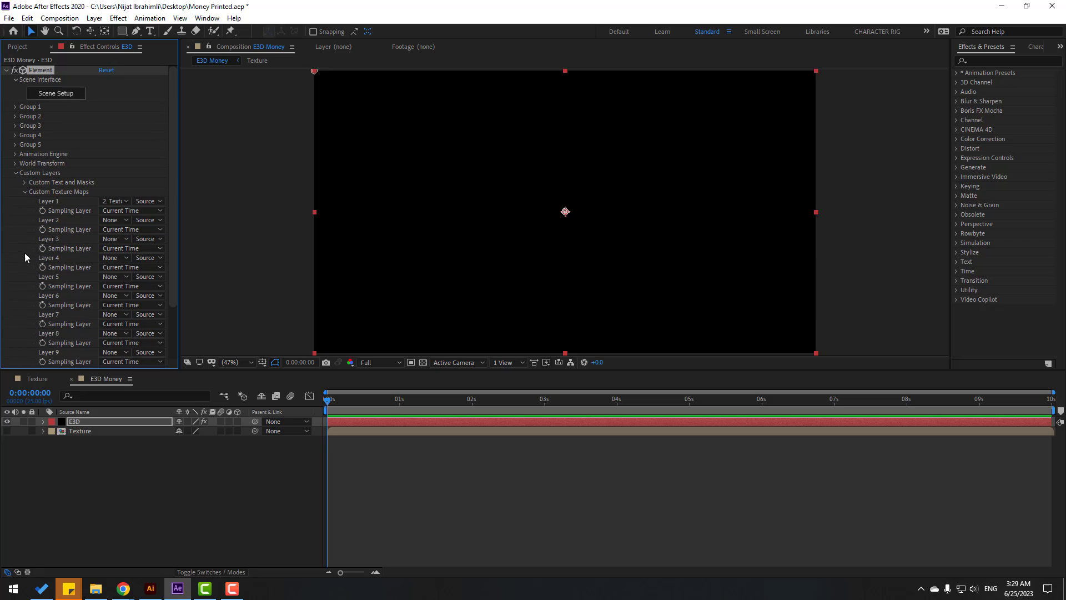
click(56, 94)
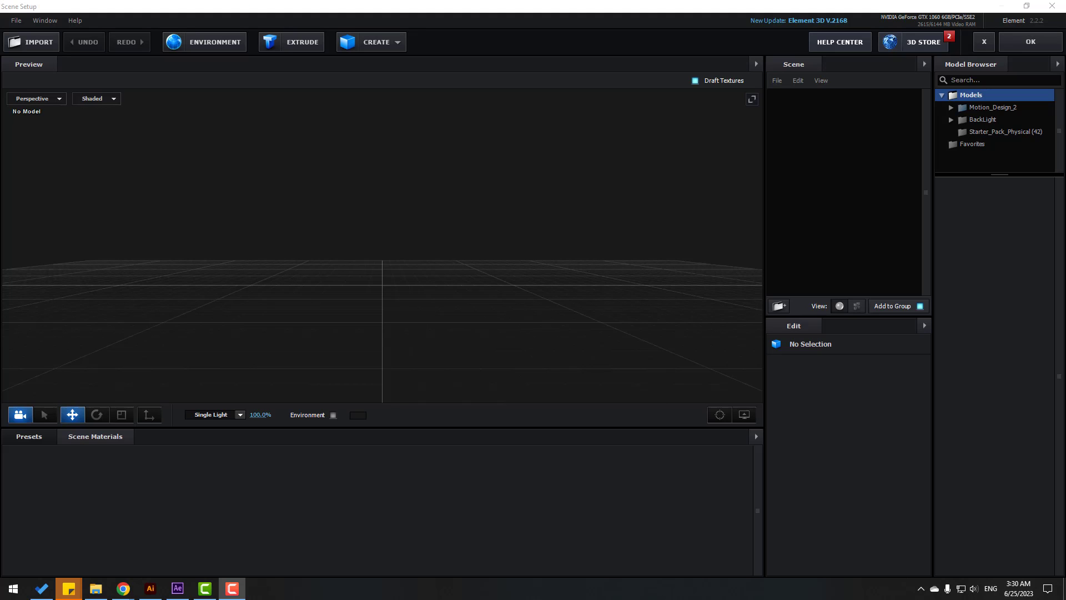
- Add a cylinder, rotate it 270° onto its side and stretch its height to 5.55
click(381, 42)
click(407, 69)
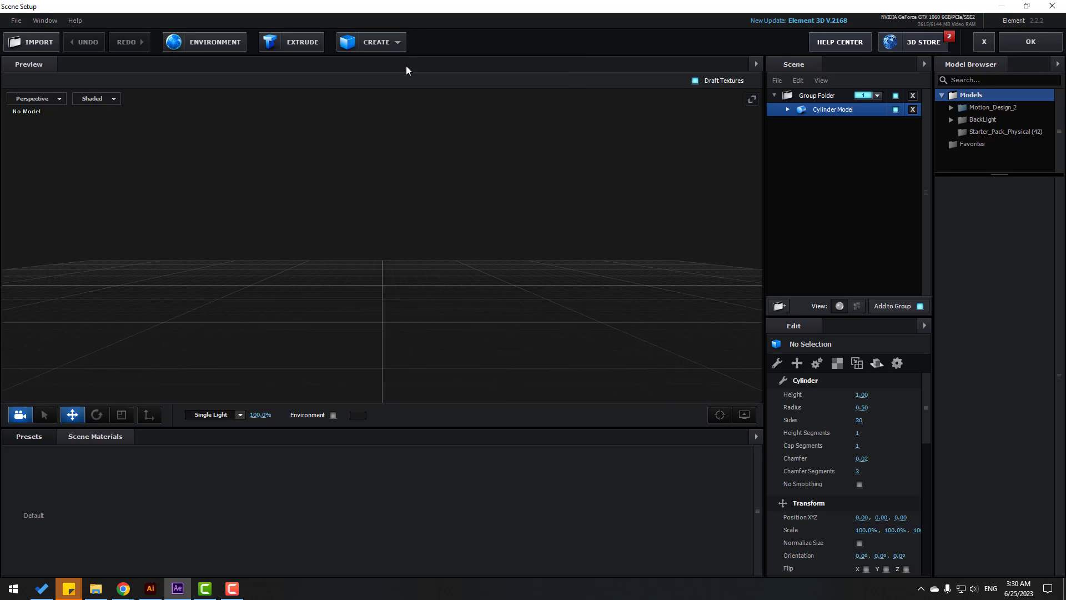
click(96, 415)
drag(226, 290, 302, 295)
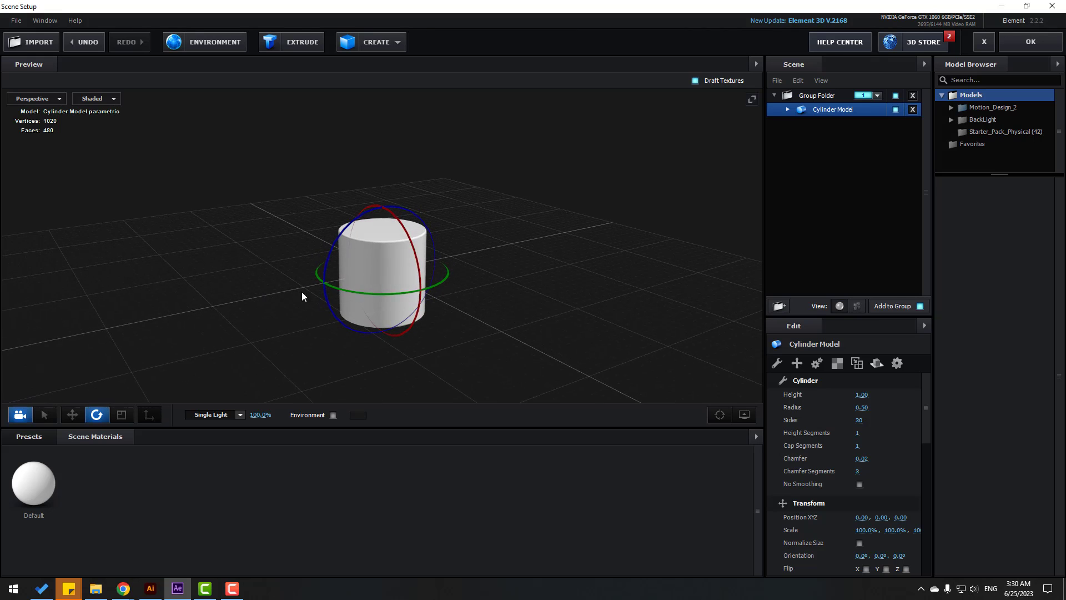
drag(418, 258, 442, 322)
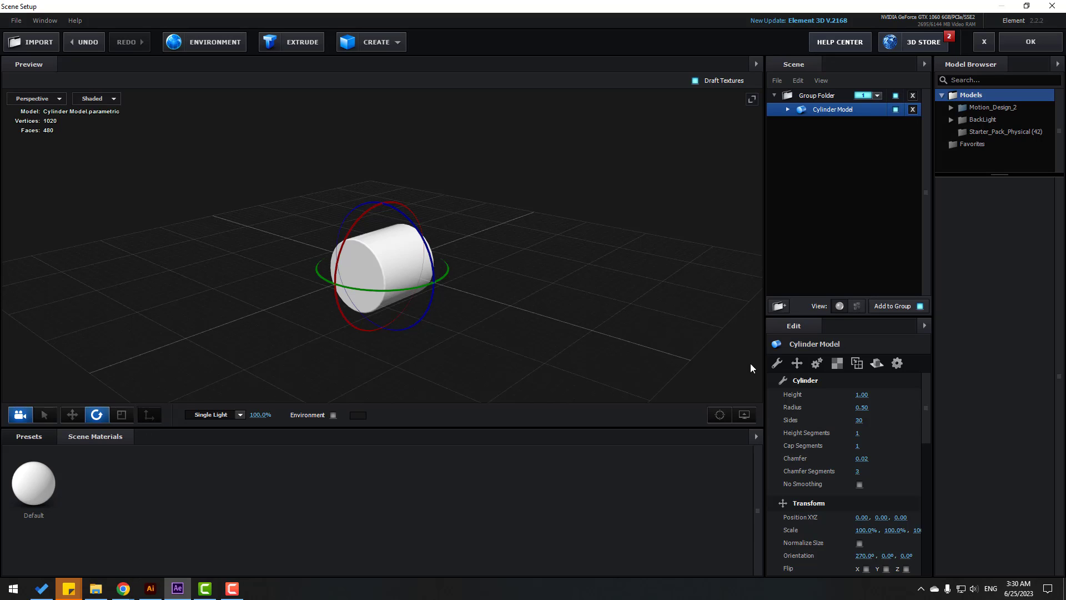
scroll(726, 364, down, 1)
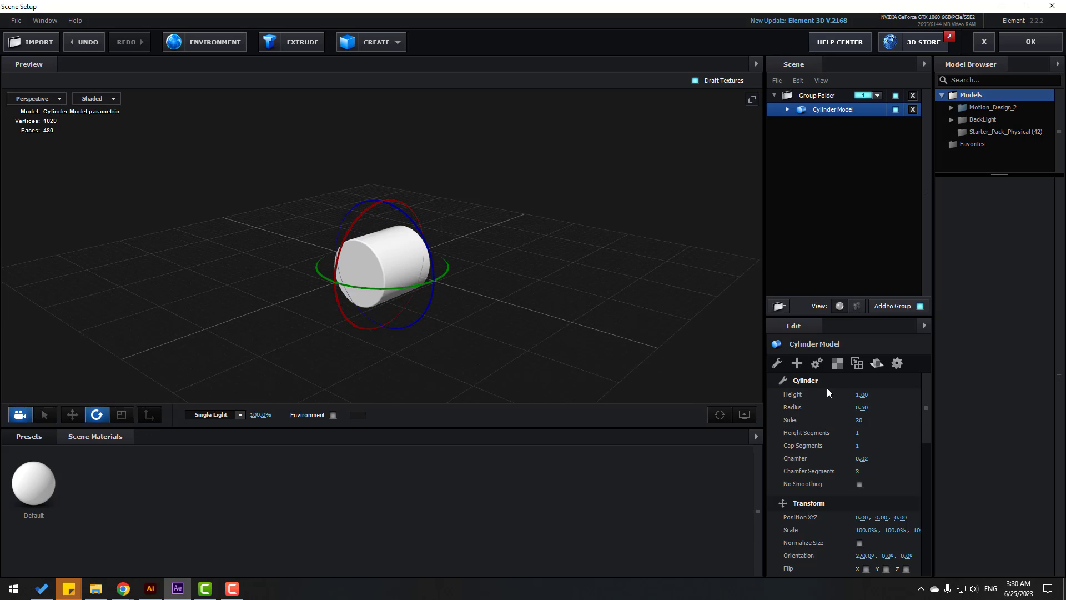
drag(861, 394, 1065, 372)
scroll(541, 329, down, 1)
drag(395, 326, 511, 321)
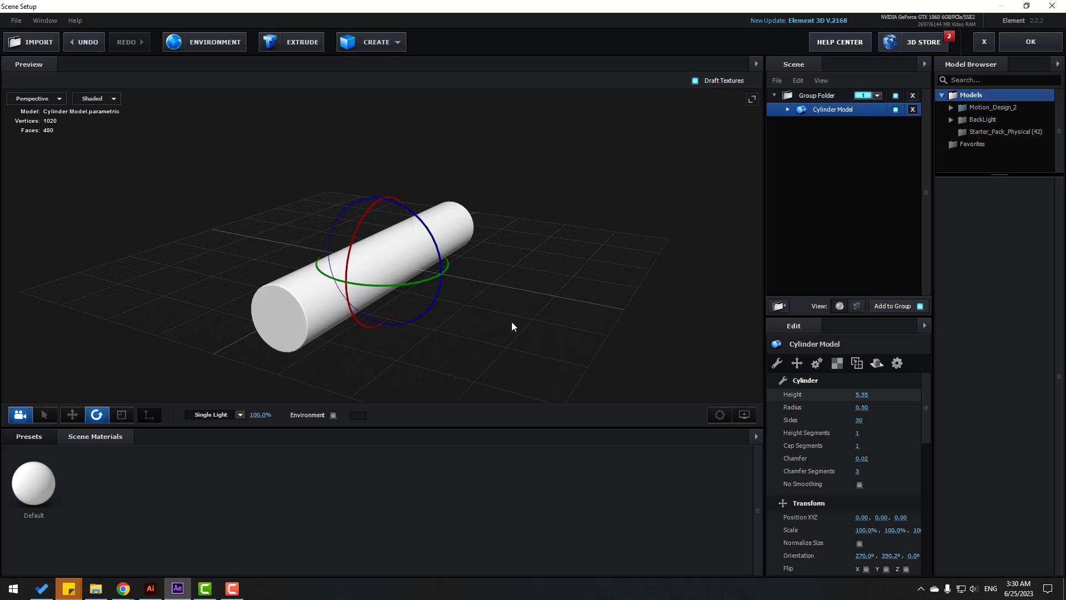
click(787, 109)
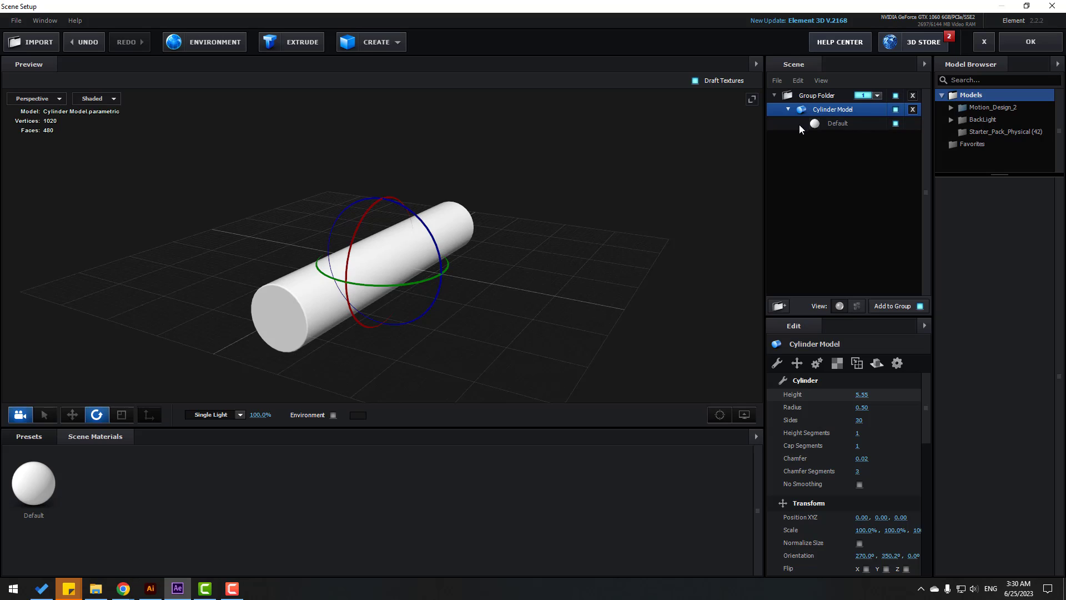
- Set the cylinder's Default material diffuse texture to Custom Layer 1 [Texture]
click(841, 125)
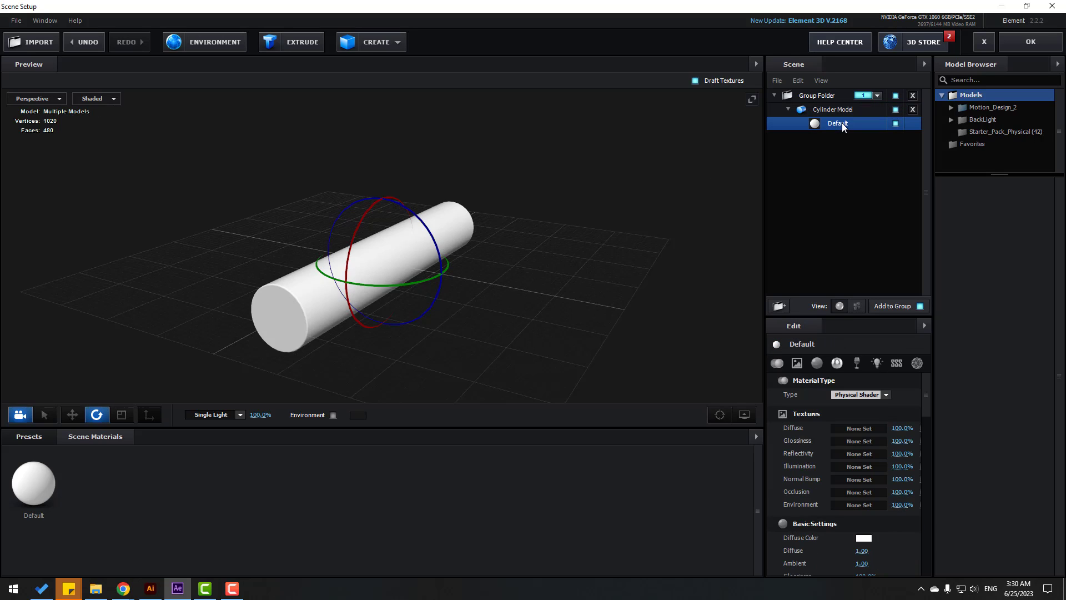
click(864, 429)
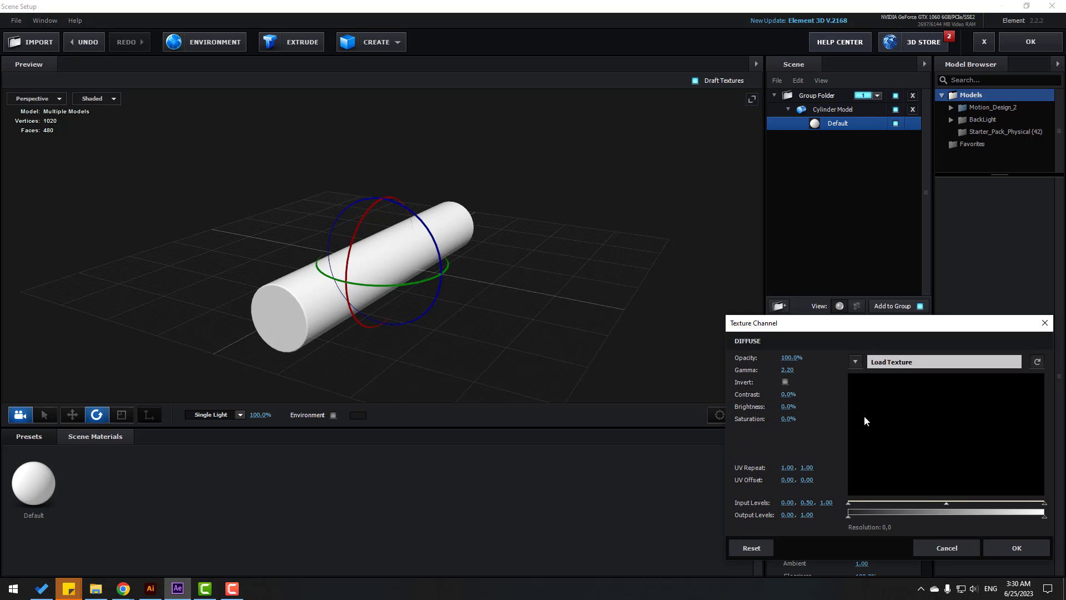
click(854, 362)
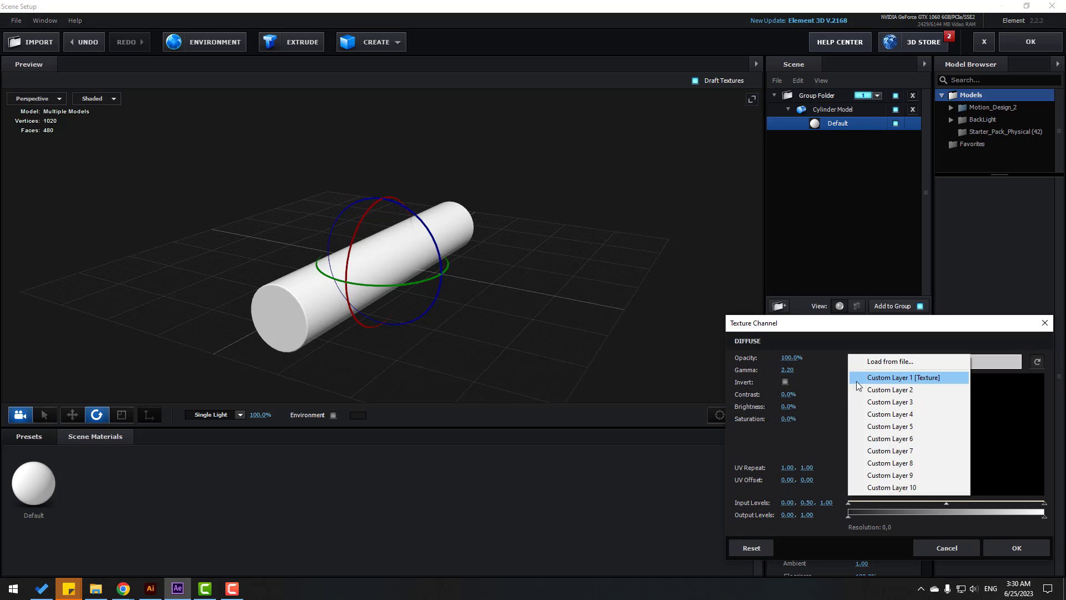
click(937, 379)
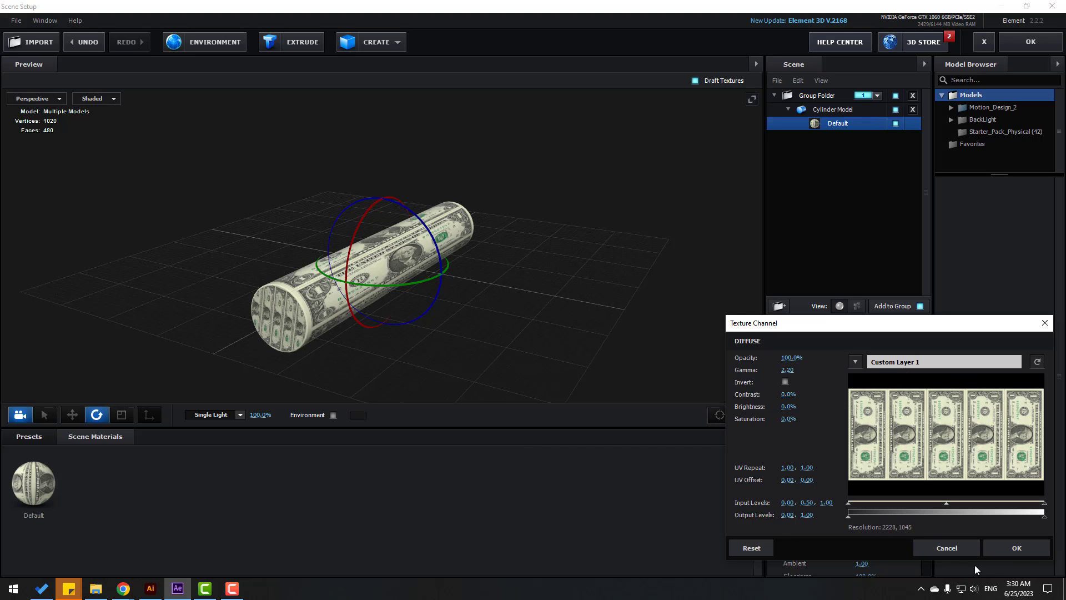
click(1017, 547)
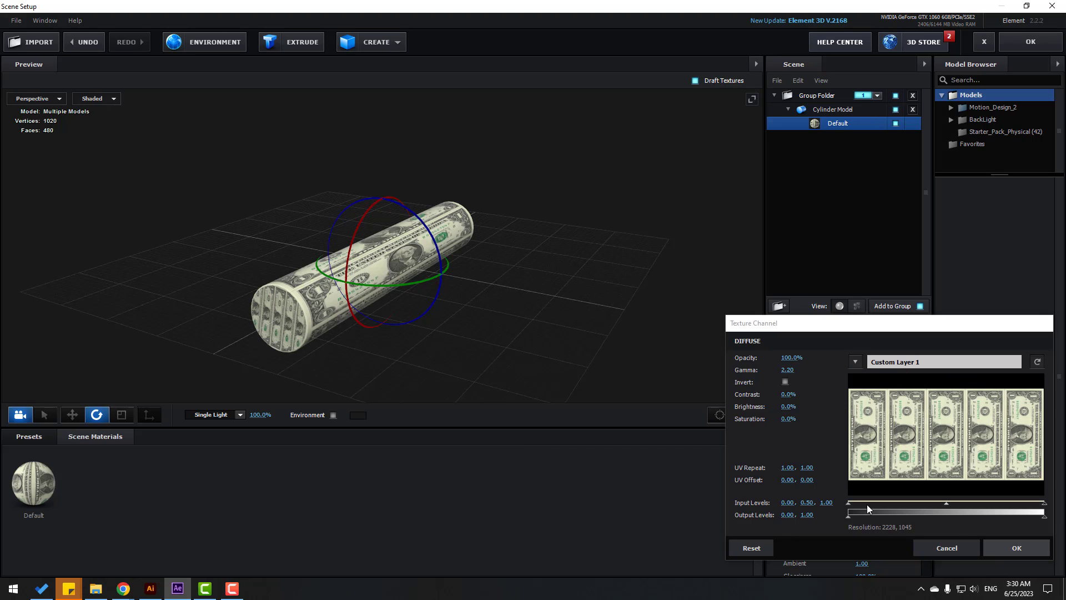
- Map the cylinder texture as Plane YZ with UV repeat 1.44 × 5.07 and offset X -0.02
click(837, 110)
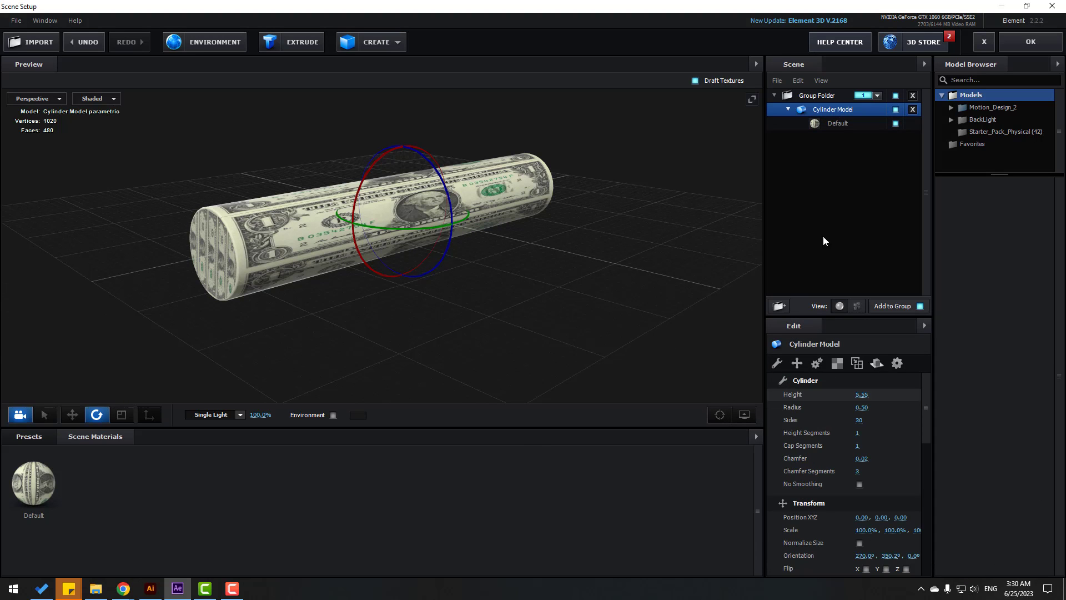
click(840, 367)
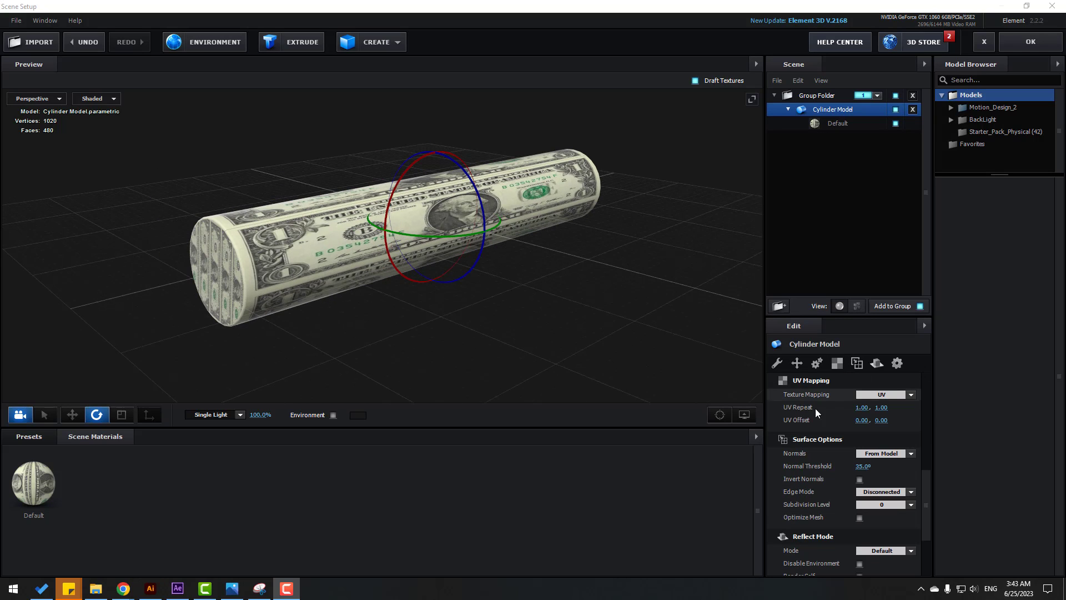
click(888, 395)
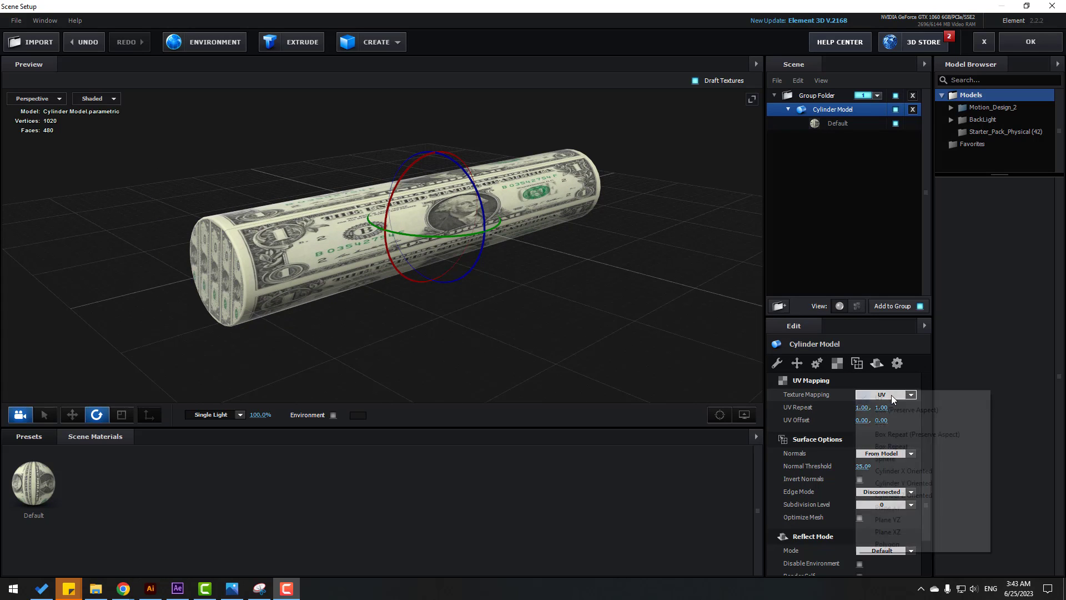
click(908, 520)
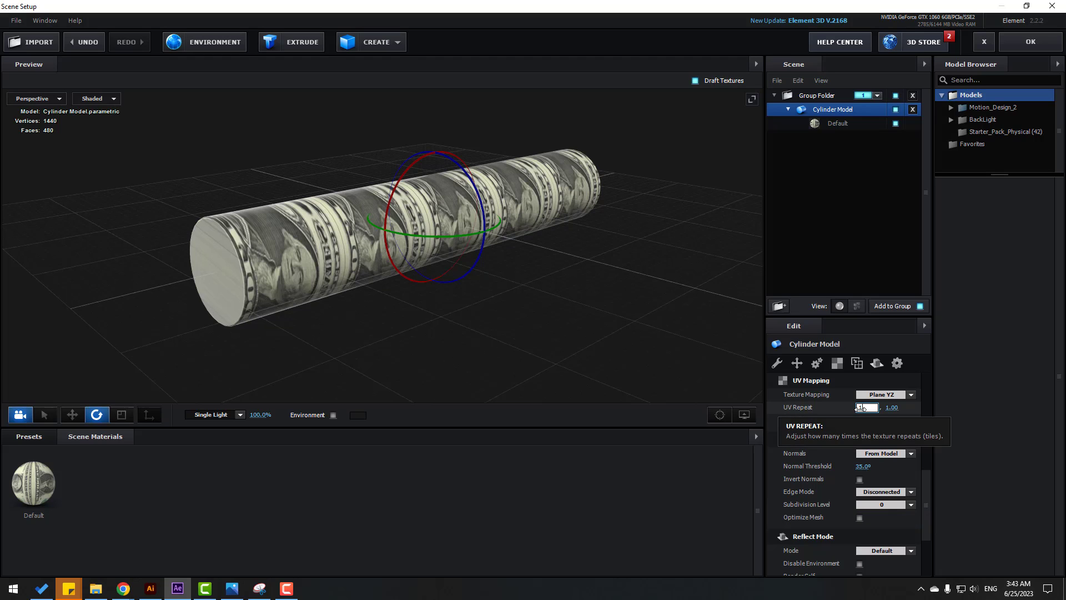
text(1)
key(Return)
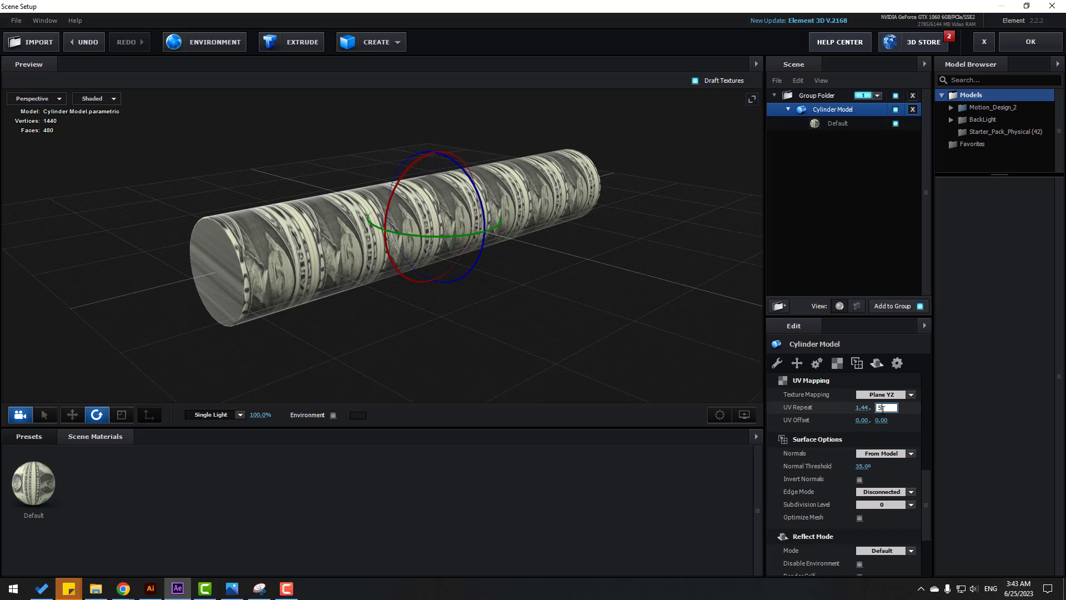
key(Return)
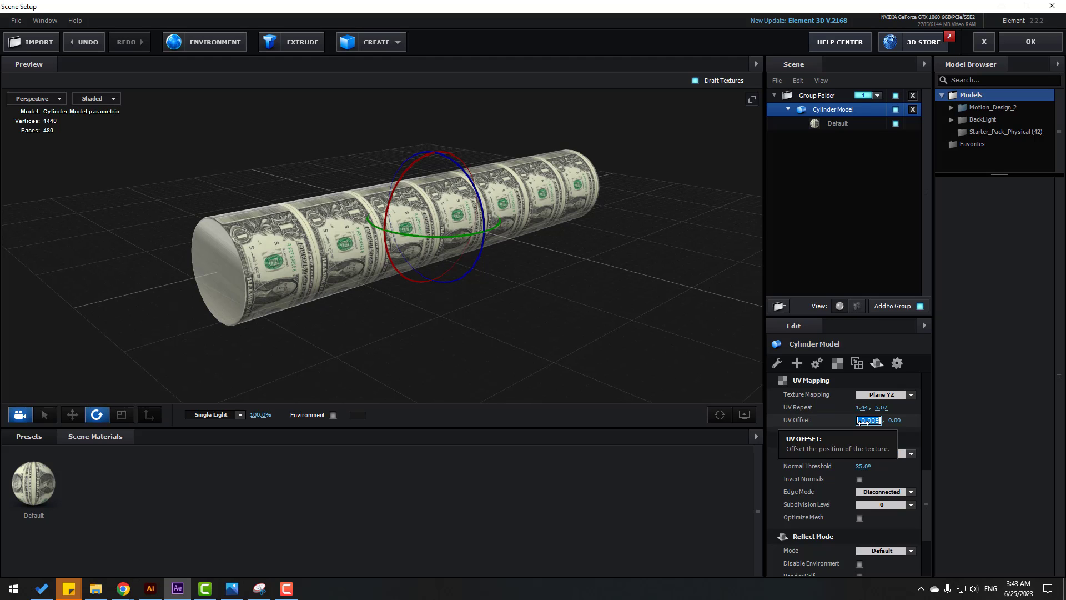
key(BackSpace)
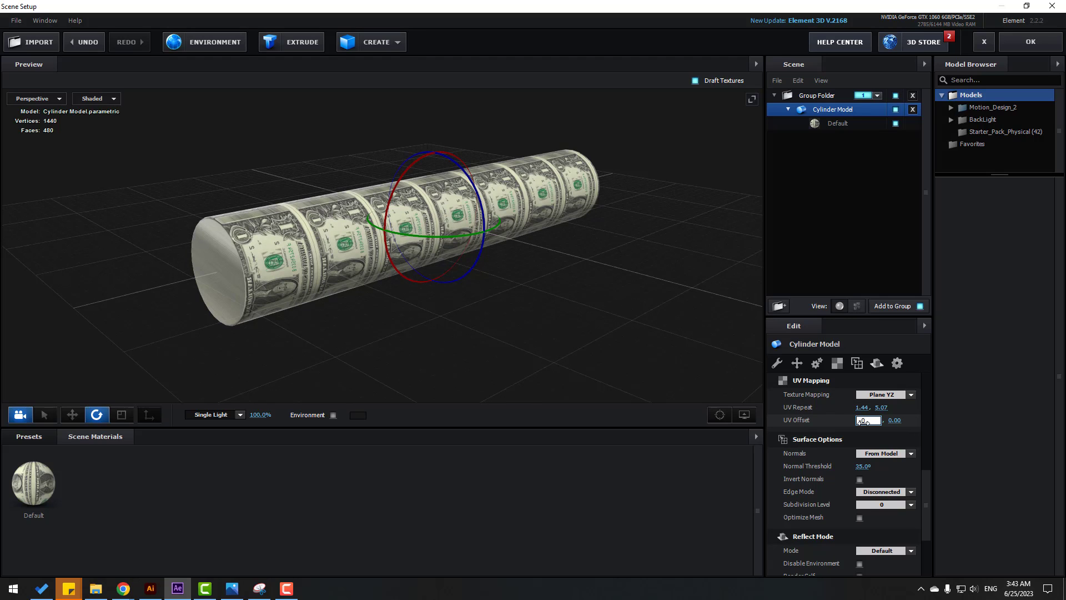
text(-0.02)
key(Return)
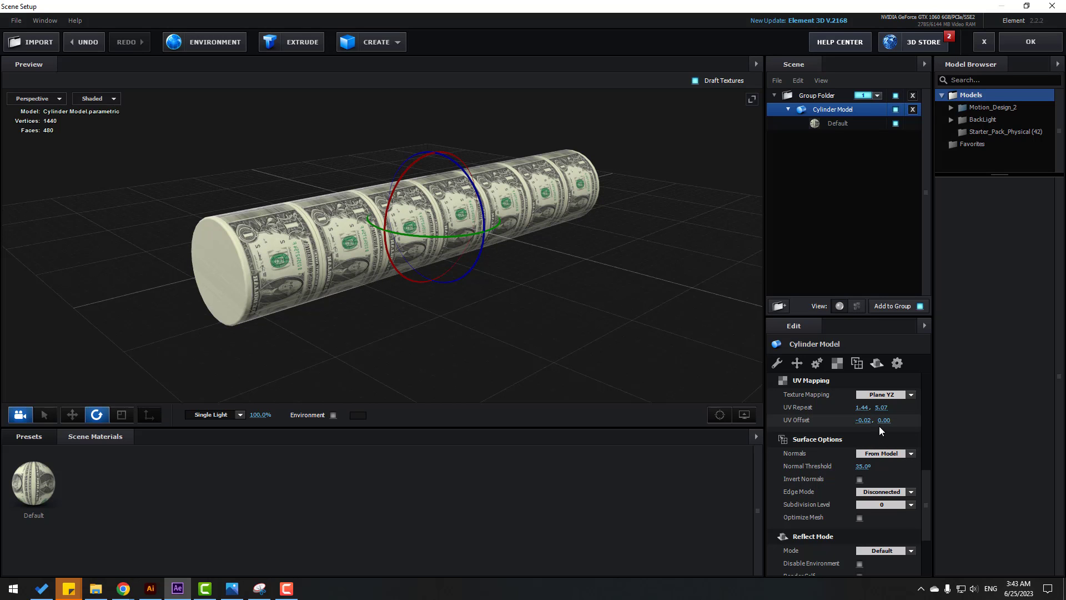
drag(439, 333, 325, 82)
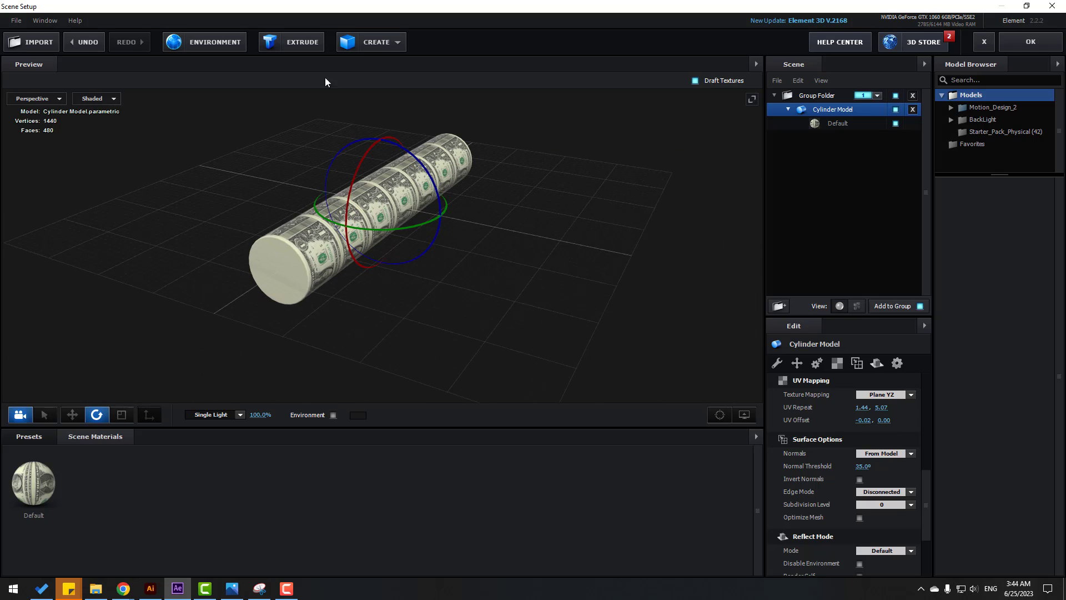
- Add a plane model and shift it along X beside the cylinder
click(381, 45)
click(523, 75)
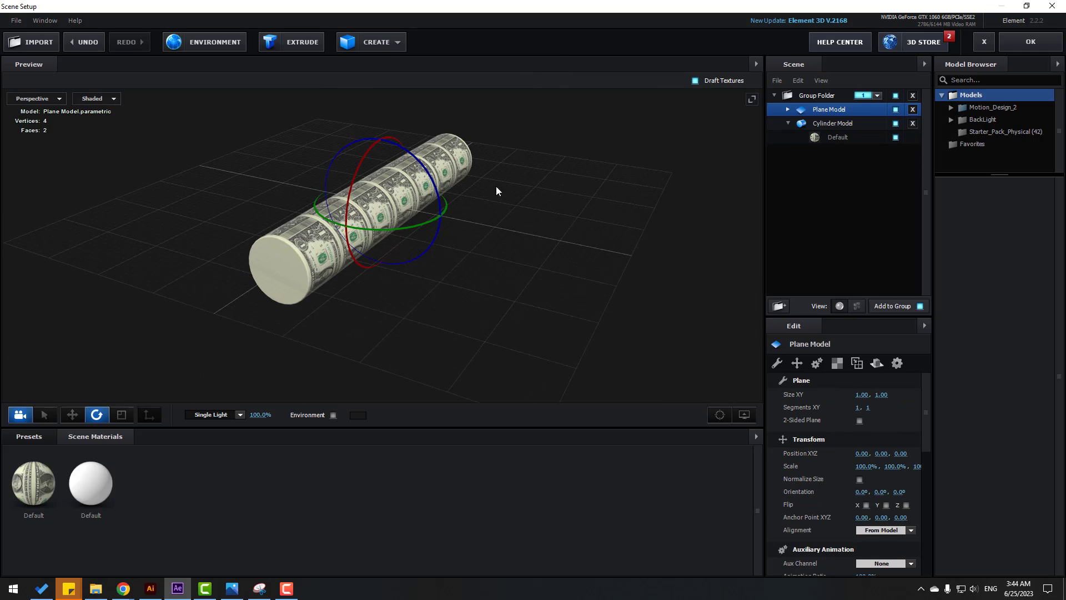
click(73, 415)
drag(434, 228, 526, 253)
scroll(434, 280, up, 2)
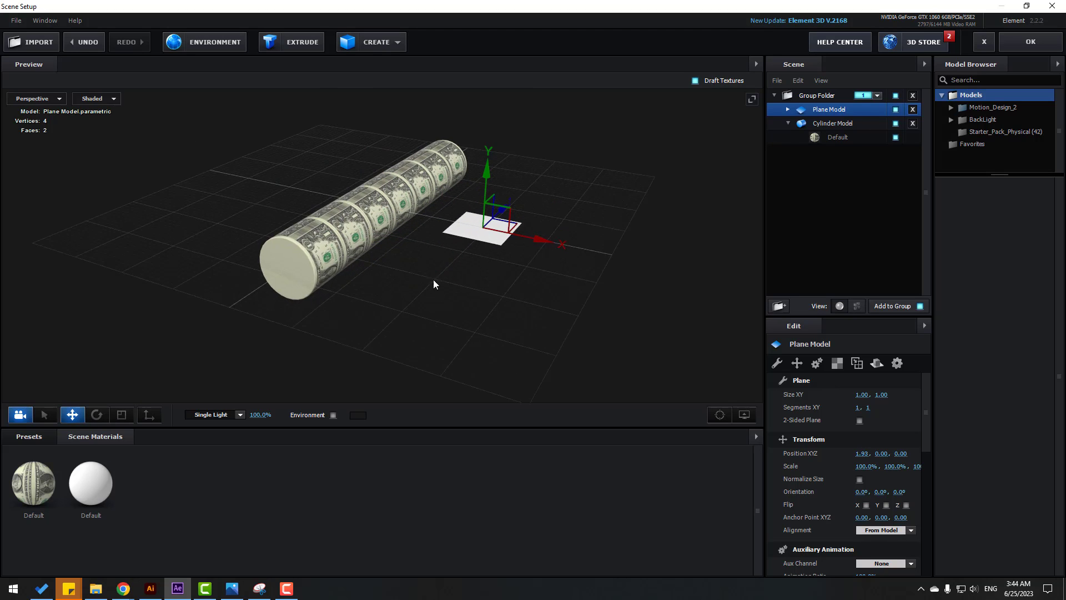
drag(435, 280, 515, 315)
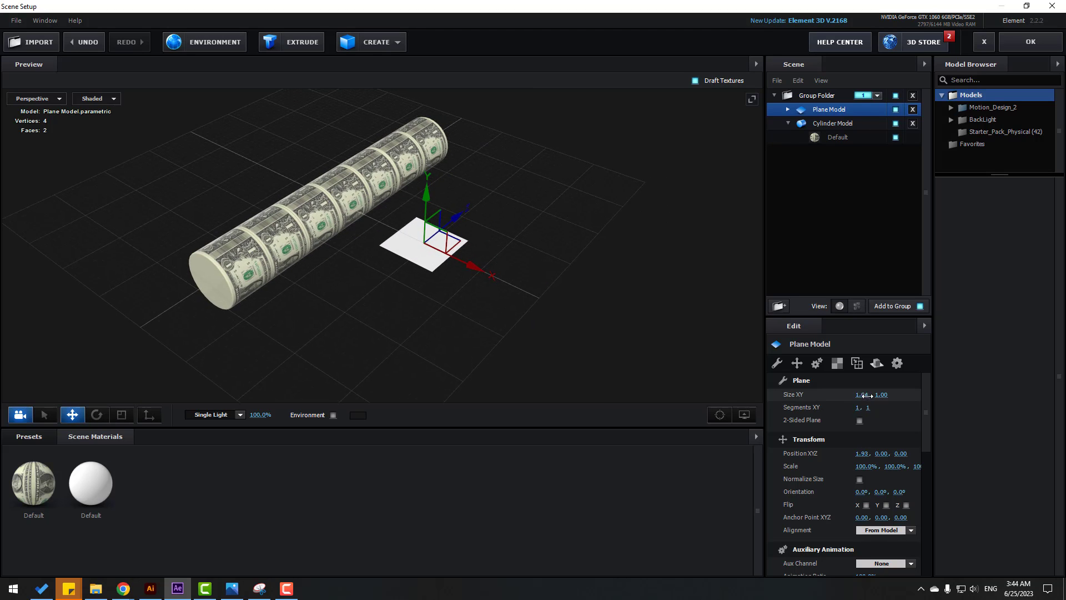
- Size the plane to about 15.87 × 7.02 and position it at X 7.70
drag(867, 395, 1043, 323)
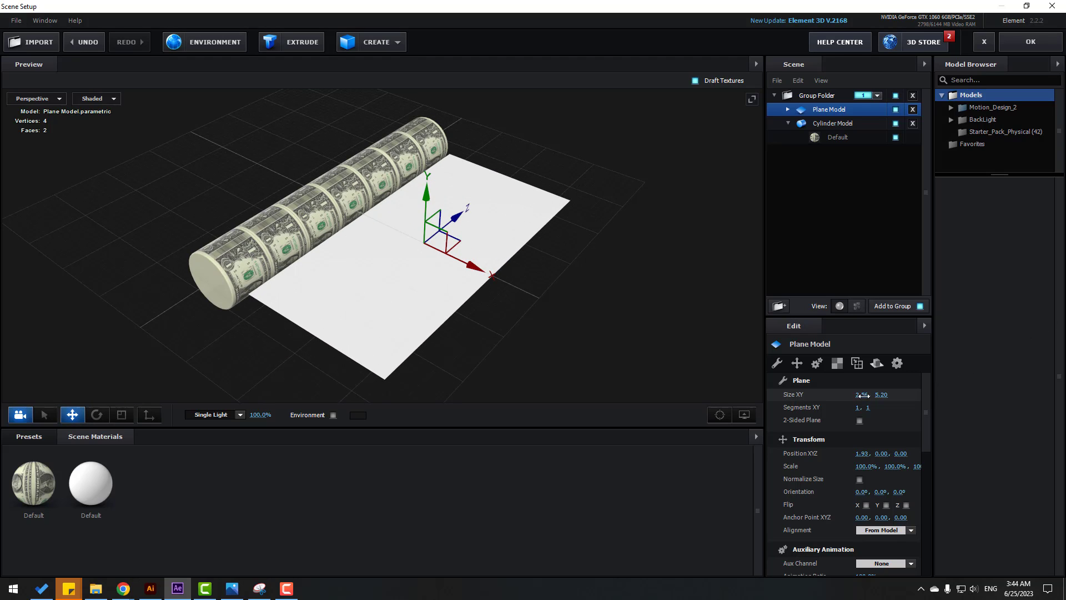
drag(862, 395, 965, 367)
scroll(419, 269, down, 2)
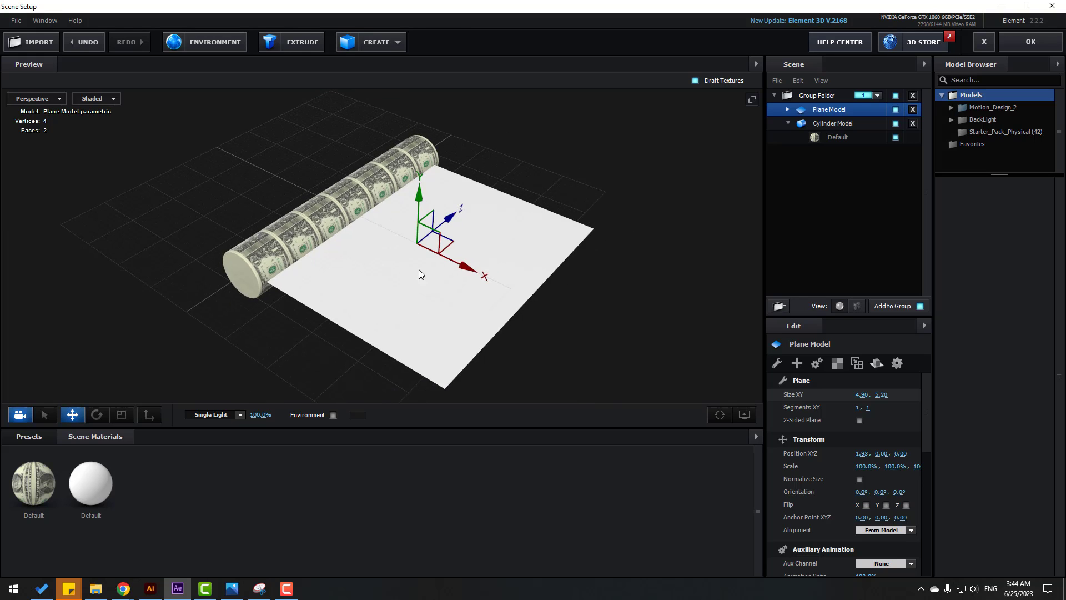
drag(474, 268, 533, 294)
scroll(421, 317, down, 2)
mouse_move(421, 318)
mouse_down()
mouse_move(489, 319)
mouse_move(438, 314)
mouse_up()
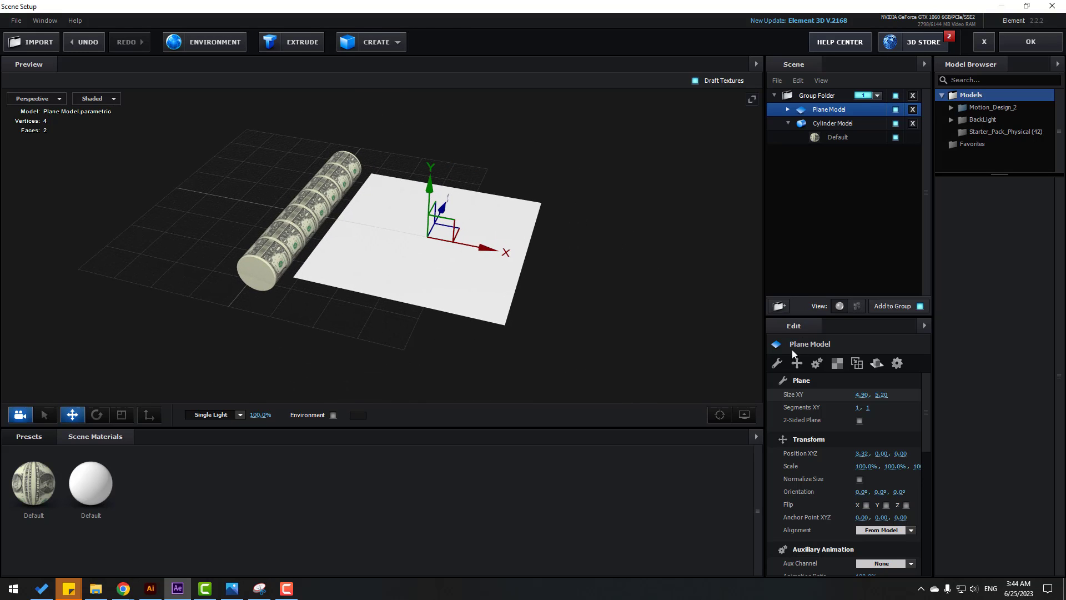
drag(859, 395, 1032, 386)
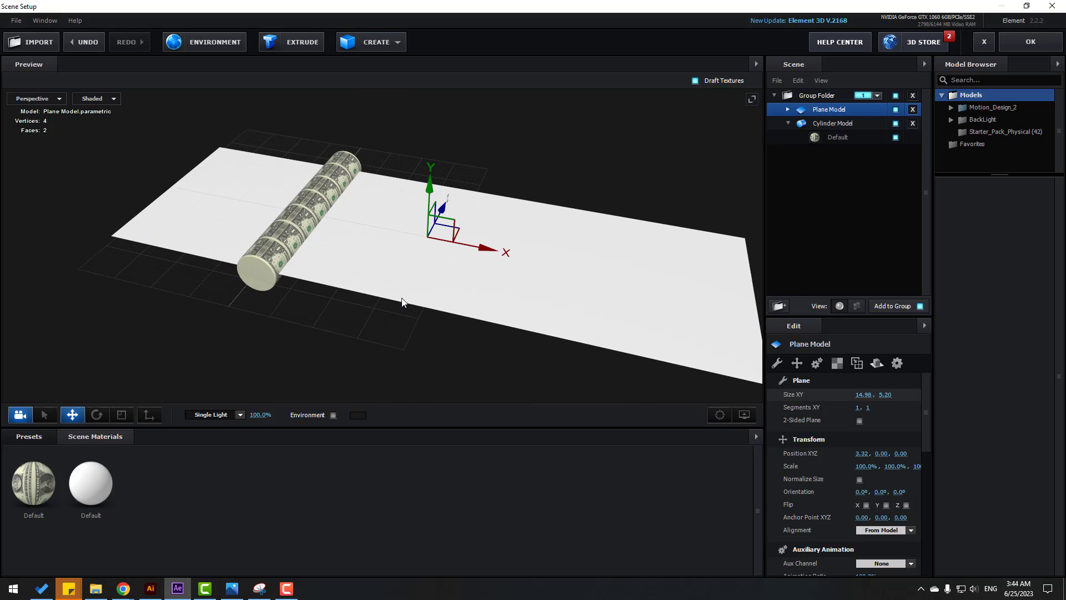
drag(456, 248, 445, 272)
scroll(554, 285, down, 2)
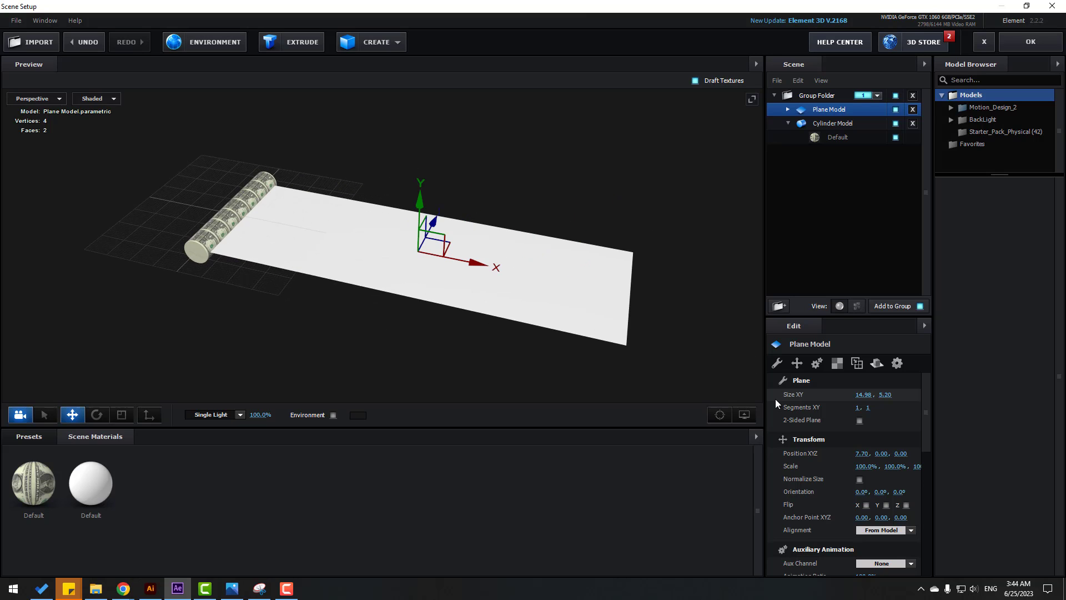
drag(864, 393, 933, 396)
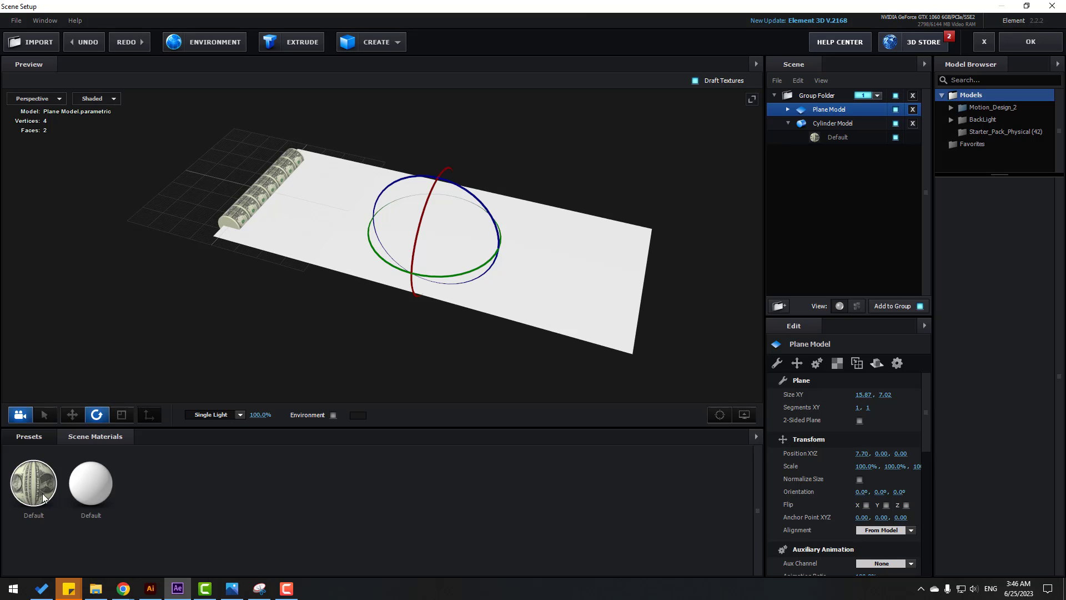
- Apply the dollar material to the plane and set its UV Repeat to 3.47 × 3.99
drag(43, 497, 592, 267)
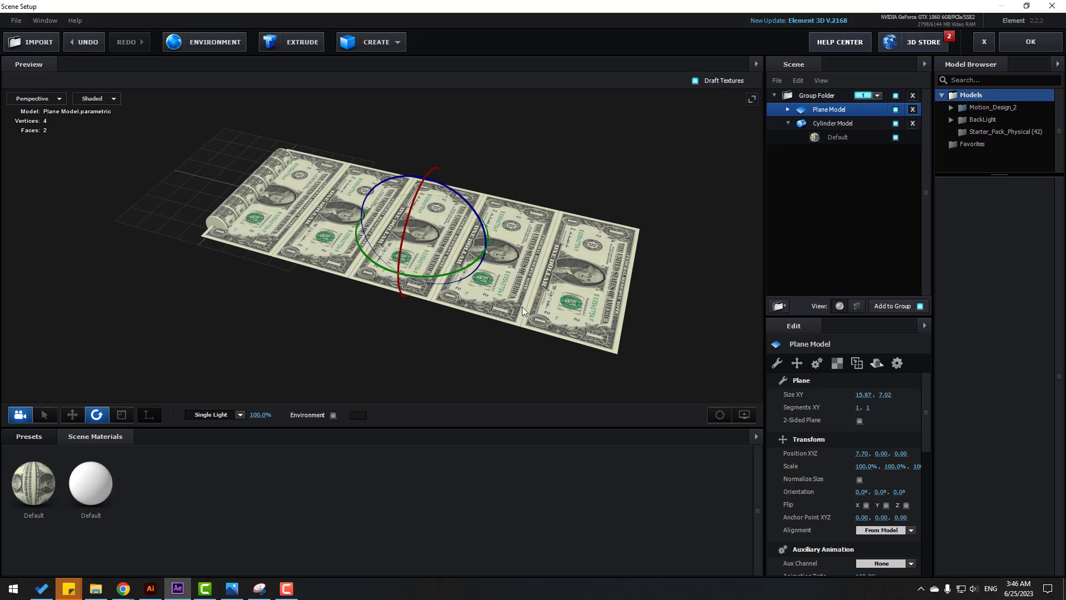
click(77, 416)
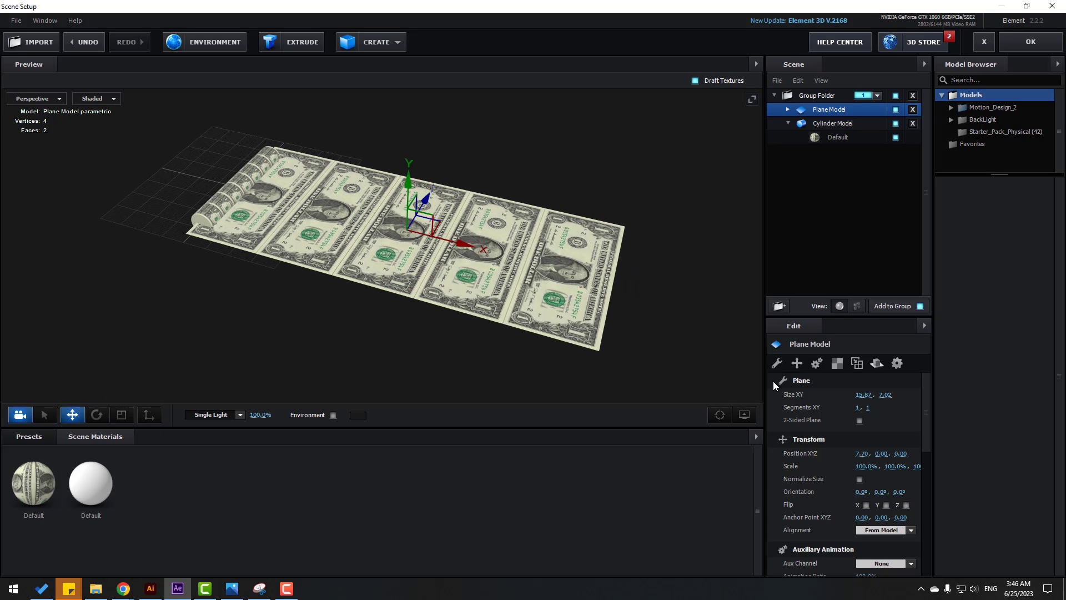
click(844, 366)
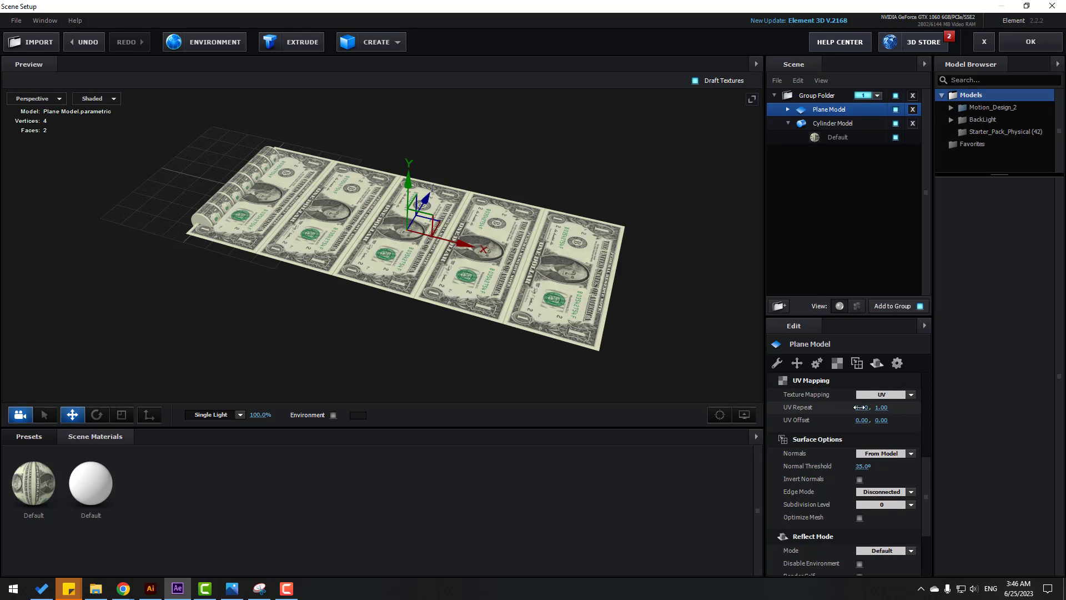
drag(859, 407, 986, 397)
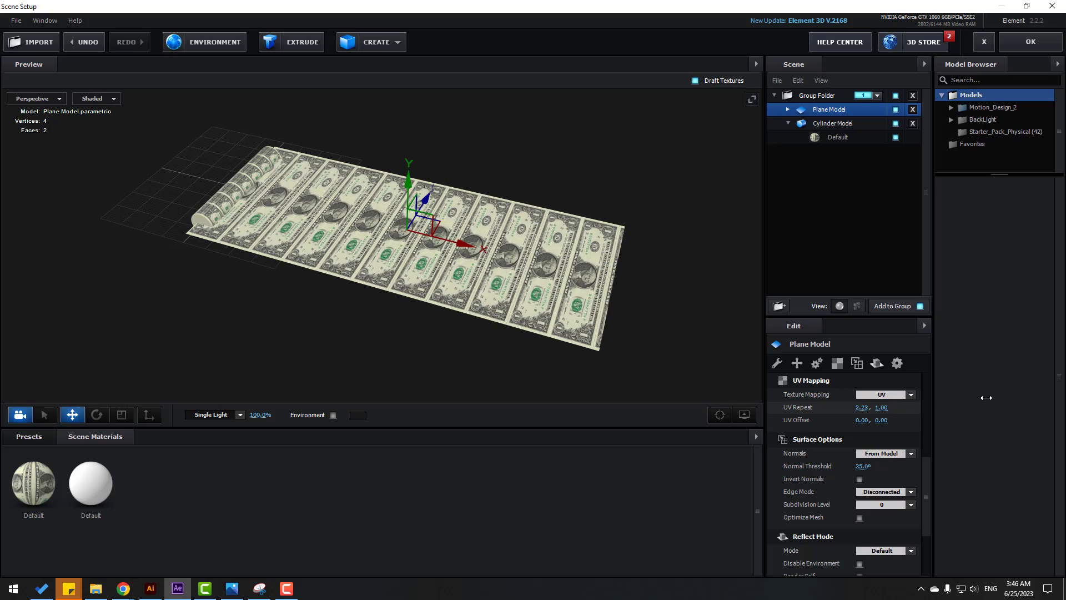
mouse_move(888, 411)
mouse_down()
mouse_move(1064, 373)
mouse_move(874, 416)
mouse_move(889, 395)
mouse_move(878, 409)
mouse_up()
scroll(564, 325, up, 5)
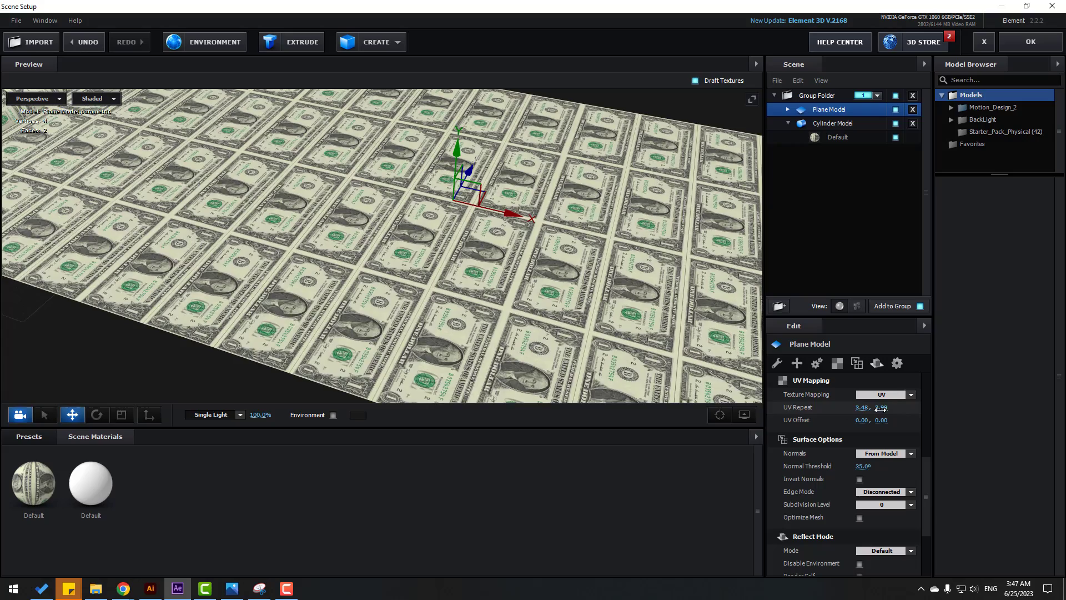
scroll(422, 267, down, 3)
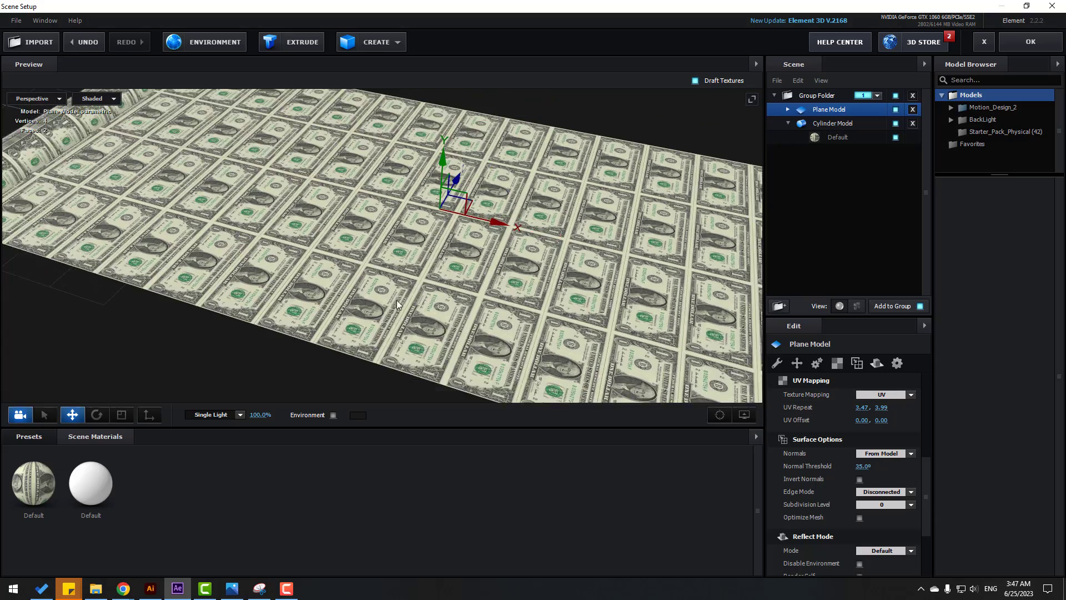
- Rotate the plane about its vertical axis with the Rotate tool
drag(414, 267, 397, 318)
scroll(371, 309, down, 5)
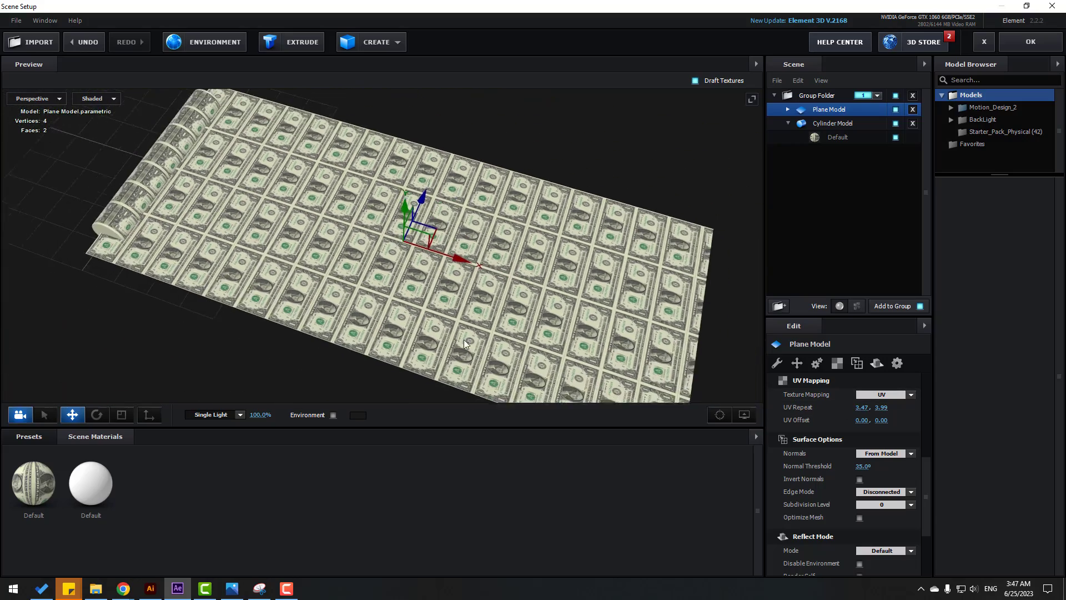
click(97, 420)
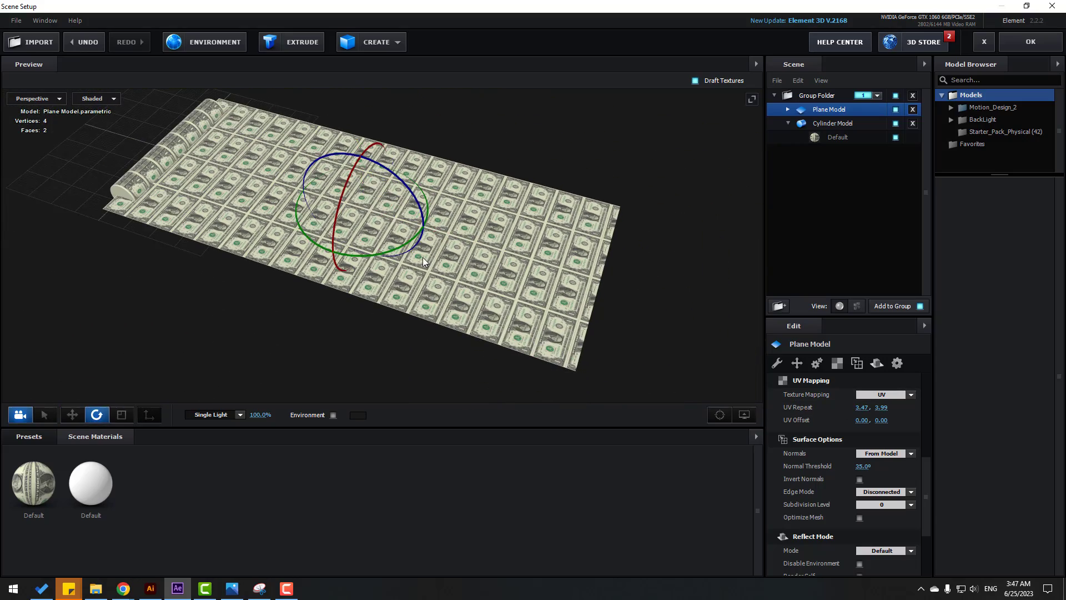
drag(360, 253, 505, 206)
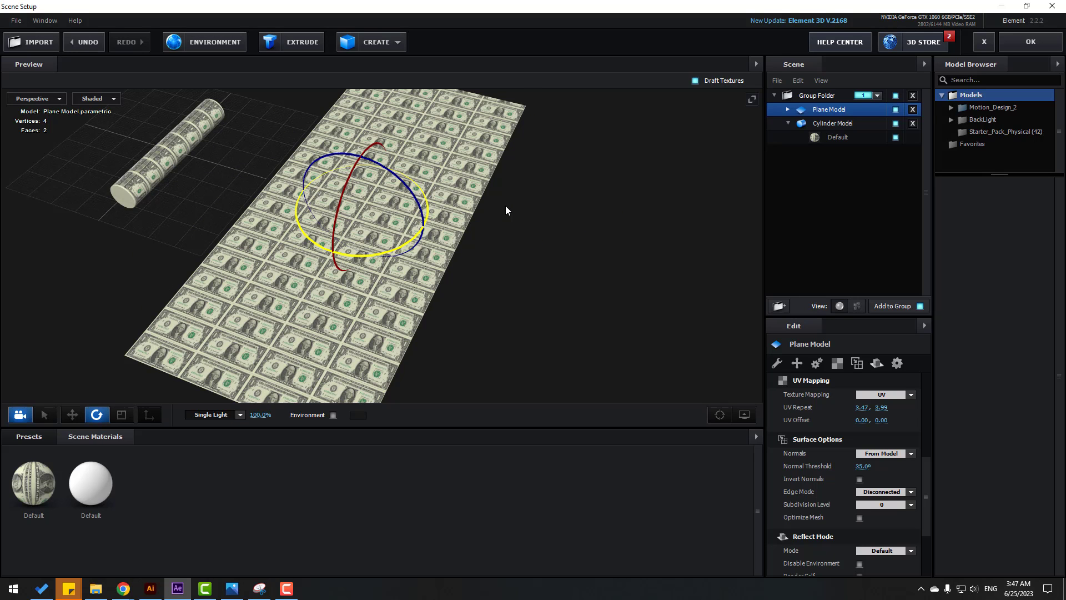
scroll(589, 306, down, 1)
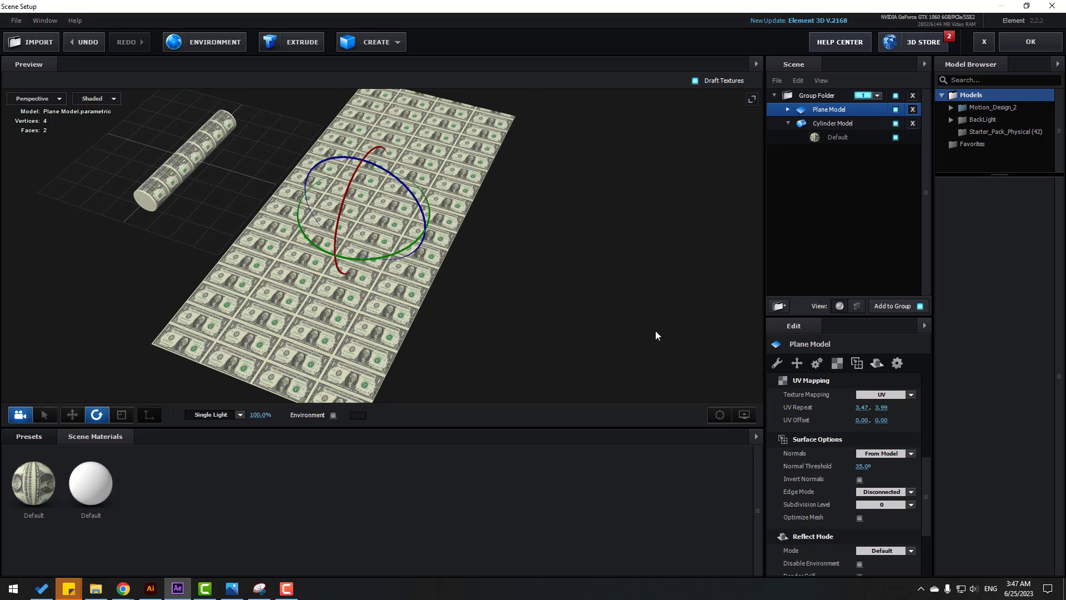
- Resize the plane to about 7.02 in X and 19.41 in Y
click(777, 363)
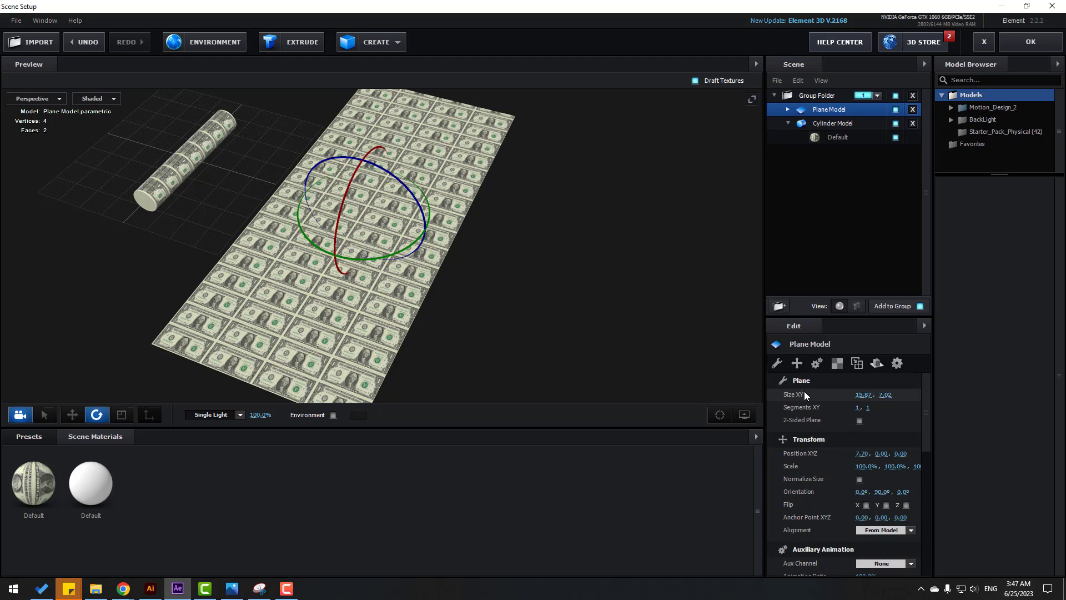
drag(801, 396, 406, 394)
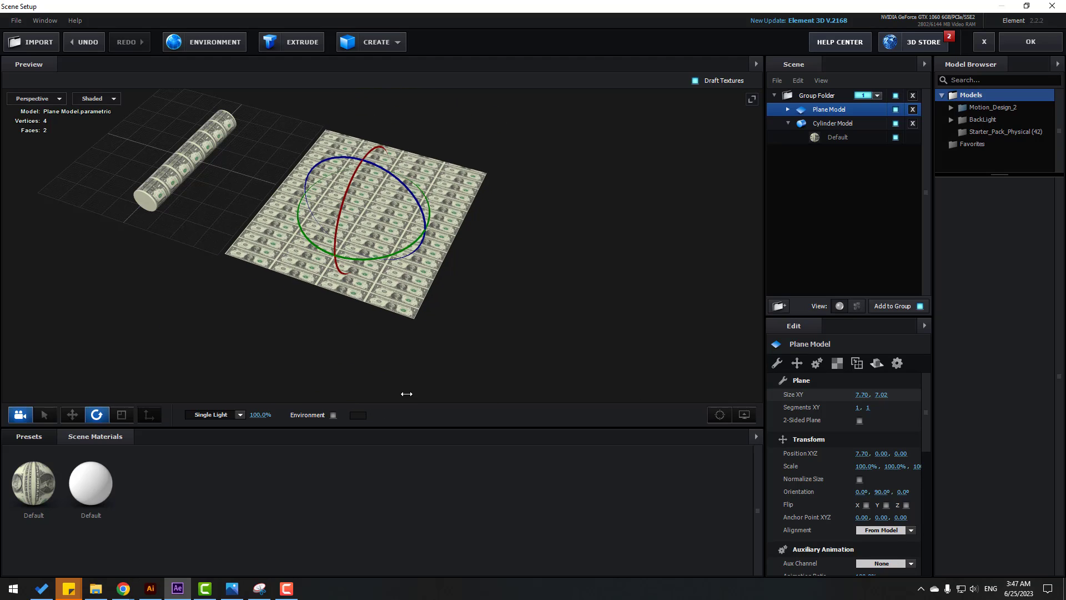
scroll(371, 326, up, 1)
drag(881, 395, 1025, 399)
scroll(440, 306, down, 1)
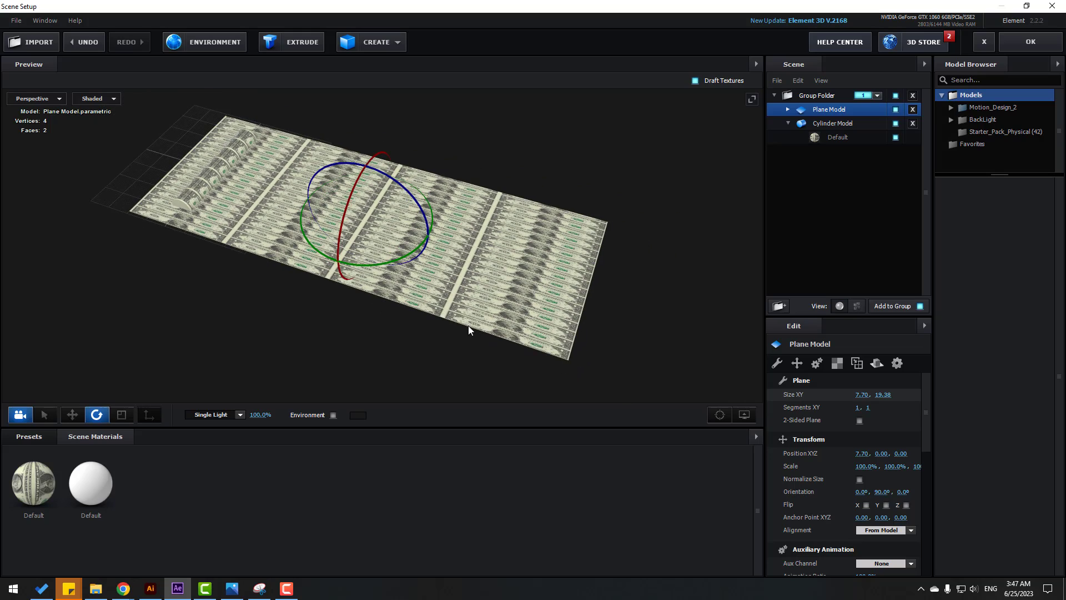
scroll(467, 330, up, 1)
- Lower the texture's X repeat and raise its Y repeat to about 7.82
click(836, 363)
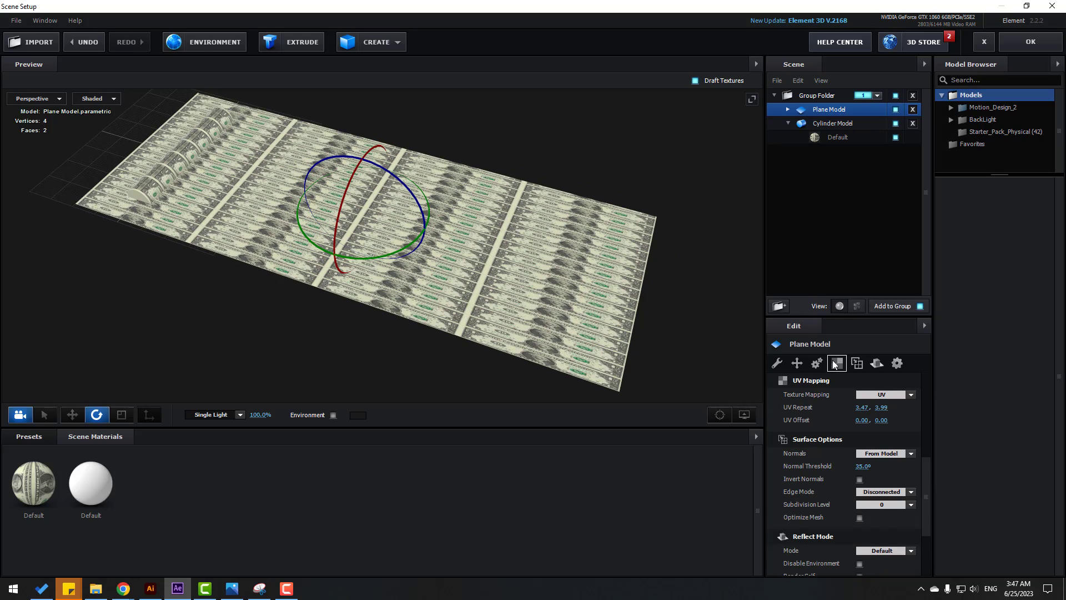
drag(864, 411, 735, 406)
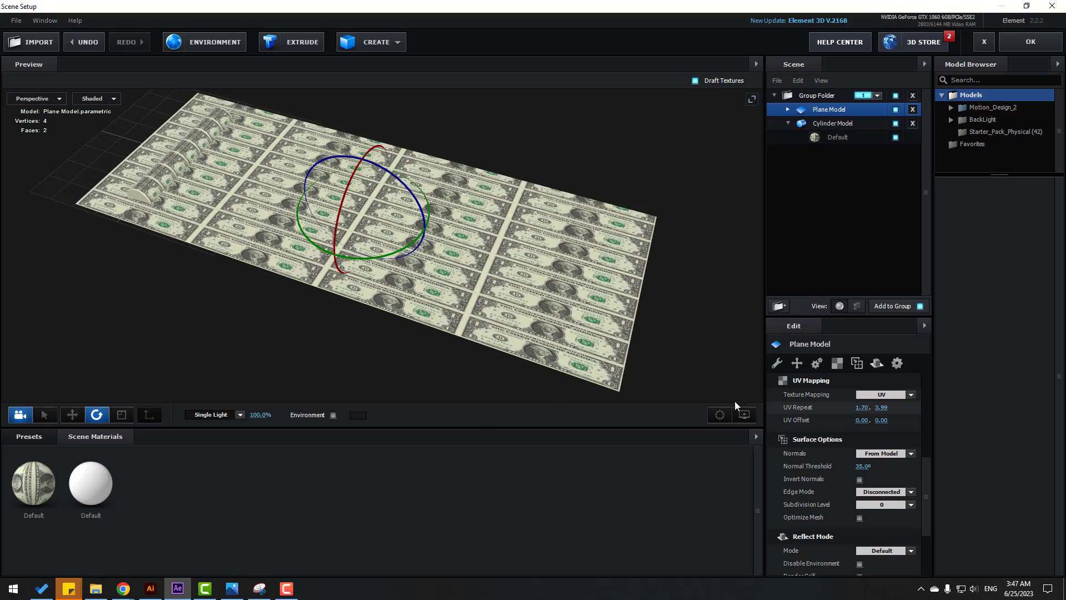
drag(881, 406, 1065, 407)
scroll(165, 238, up, 5)
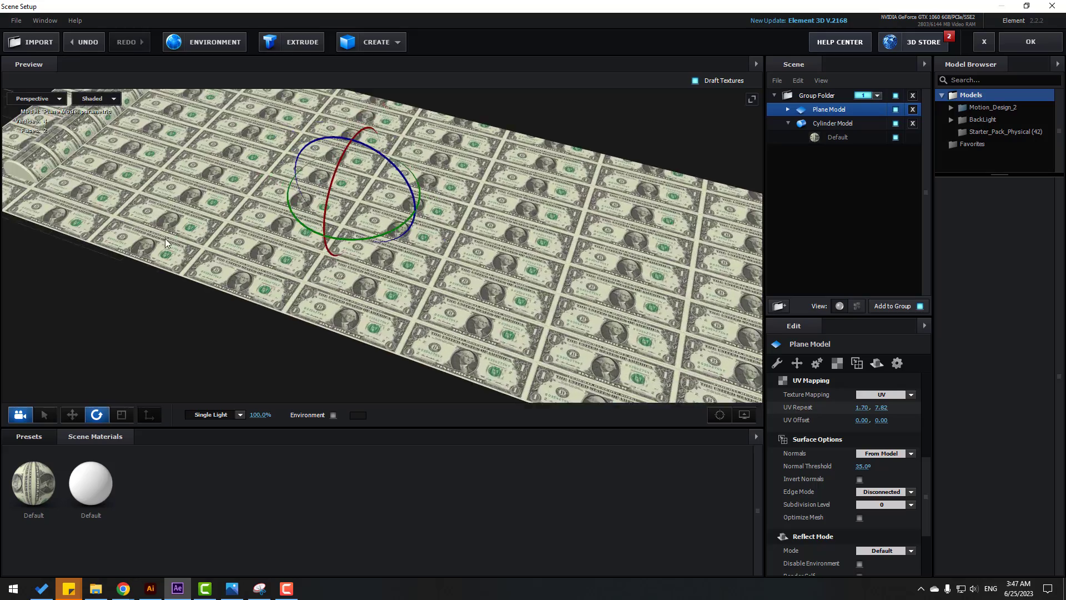
drag(190, 184, 225, 195)
scroll(225, 194, up, 5)
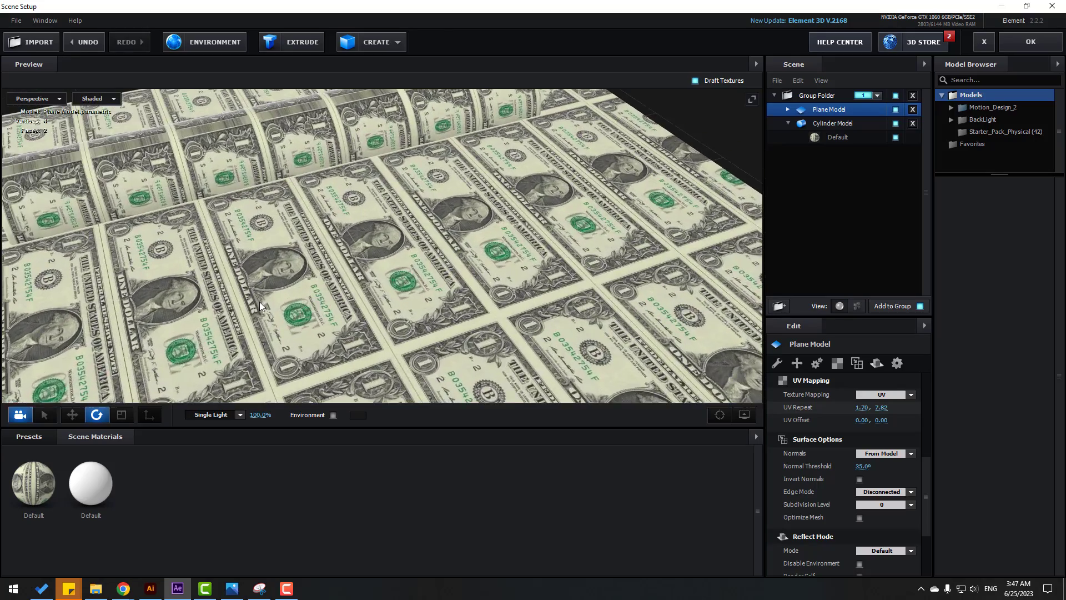
scroll(344, 284, down, 5)
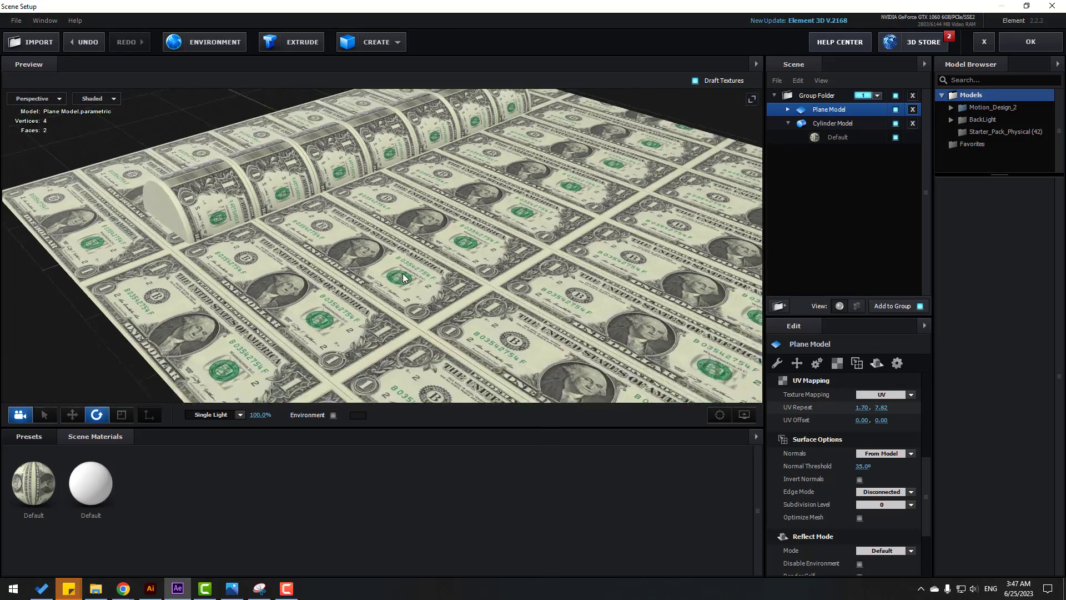
drag(396, 282, 447, 305)
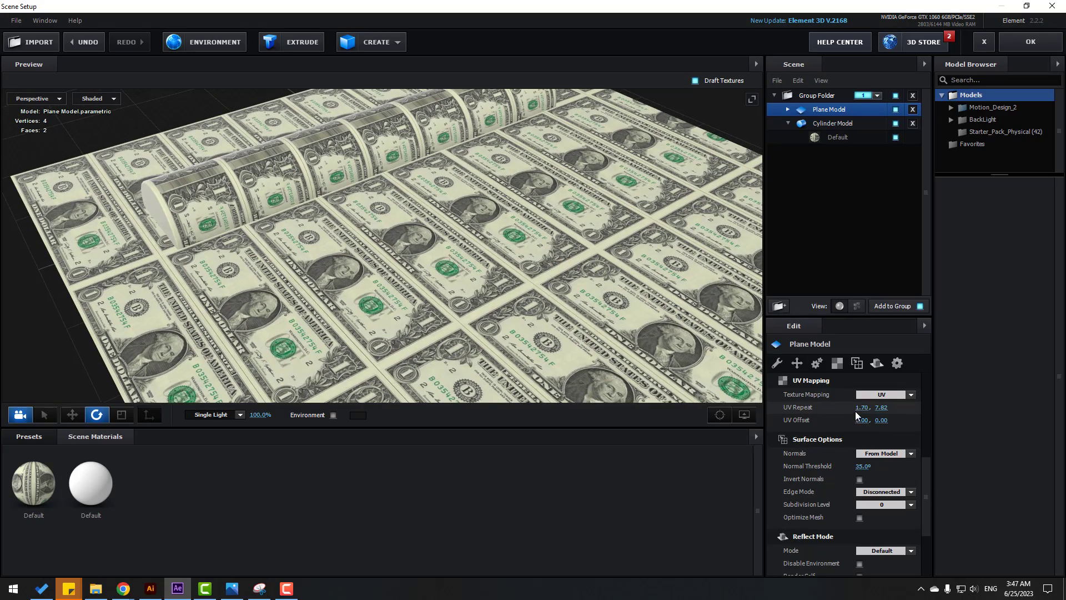
- Fine-tune the tiling to UV Repeat 1.95 × 9.47 with UV Offset -0.07, 0.00
mouse_move(857, 410)
mouse_down()
mouse_move(856, 421)
mouse_move(867, 407)
mouse_move(864, 420)
mouse_move(873, 407)
mouse_move(862, 422)
mouse_up()
scroll(215, 277, up, 5)
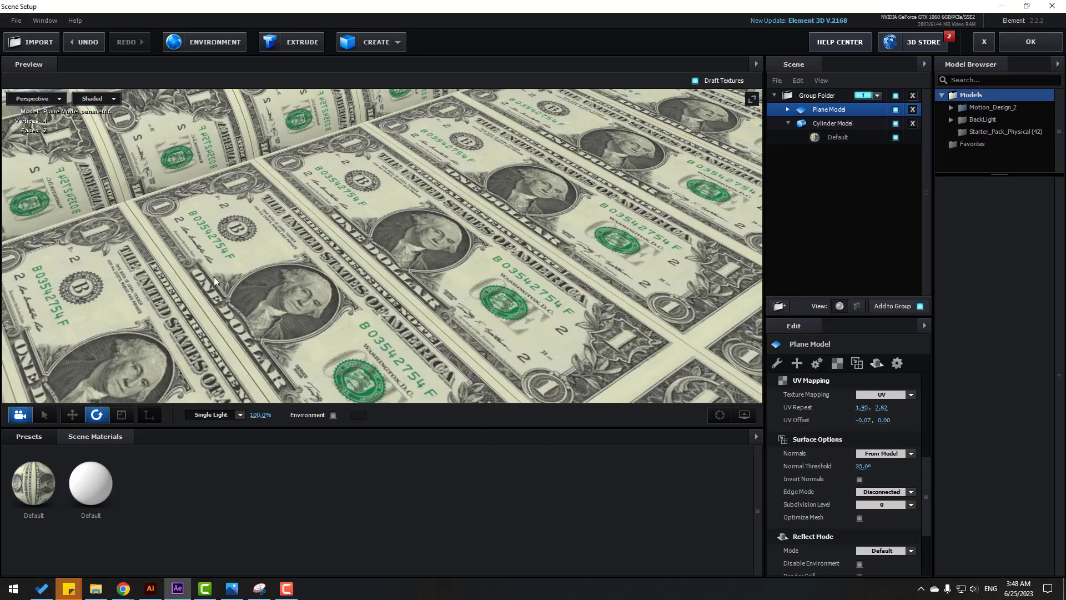
drag(214, 276, 357, 288)
drag(861, 421, 861, 423)
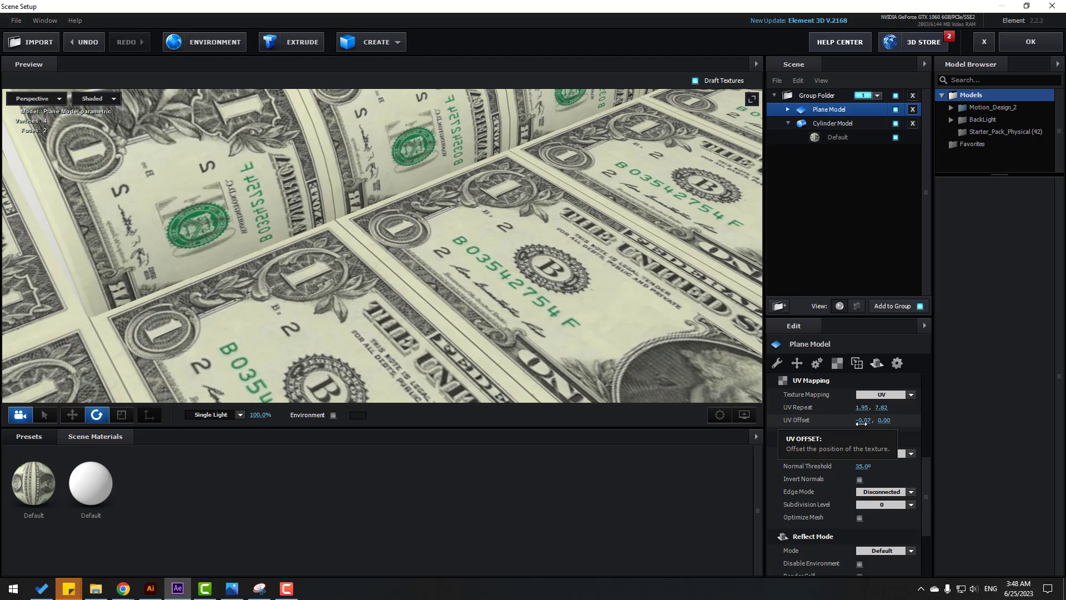
scroll(489, 290, down, 5)
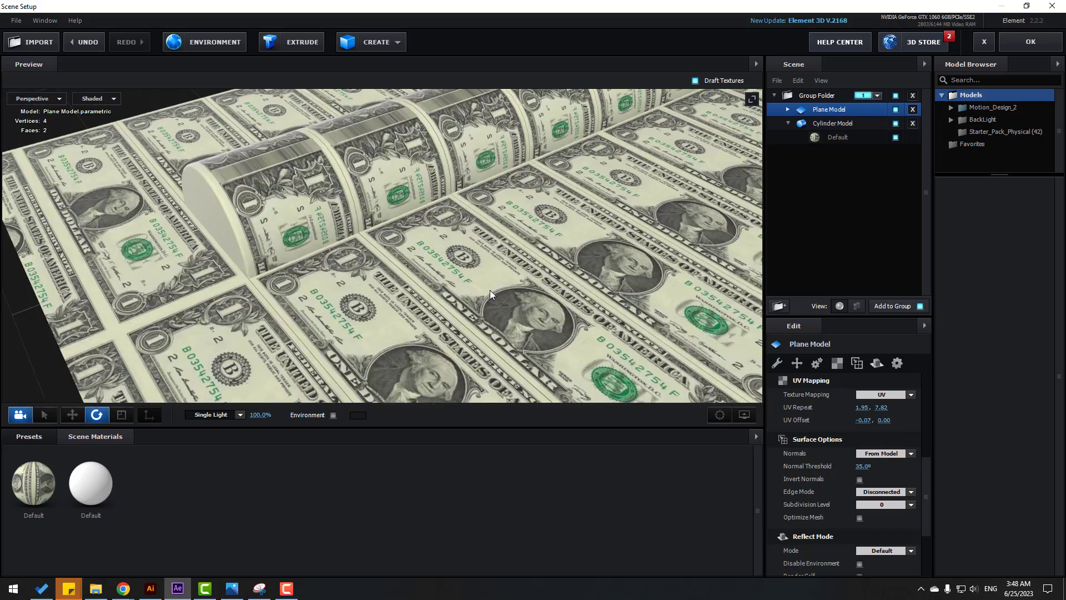
drag(489, 290, 489, 335)
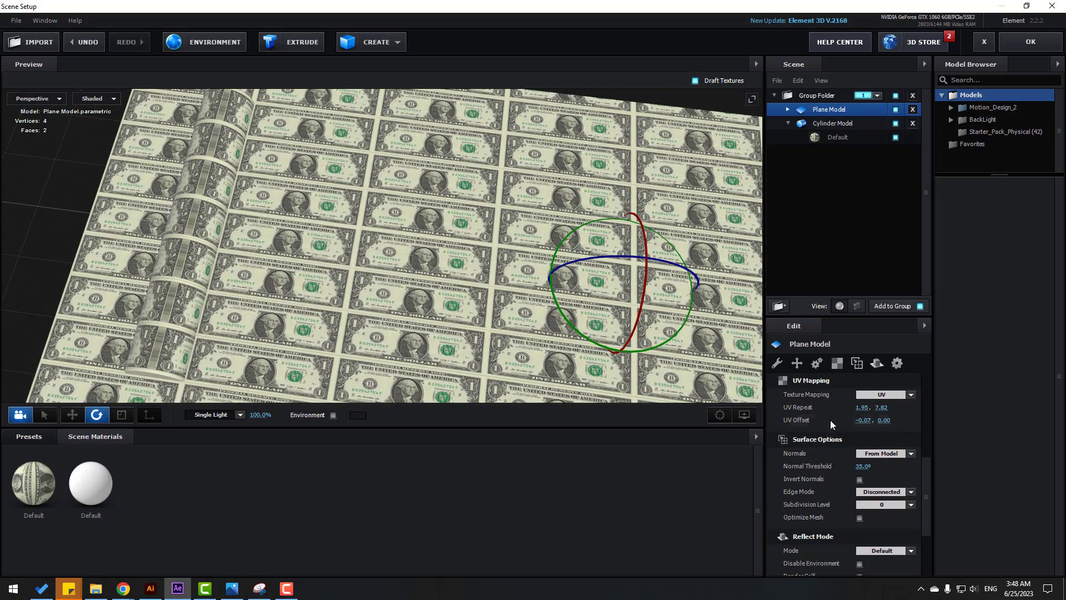
drag(882, 408, 1053, 389)
scroll(455, 267, down, 3)
- Raise the plane's vertical UV Repeat to 10.54
drag(455, 266, 392, 216)
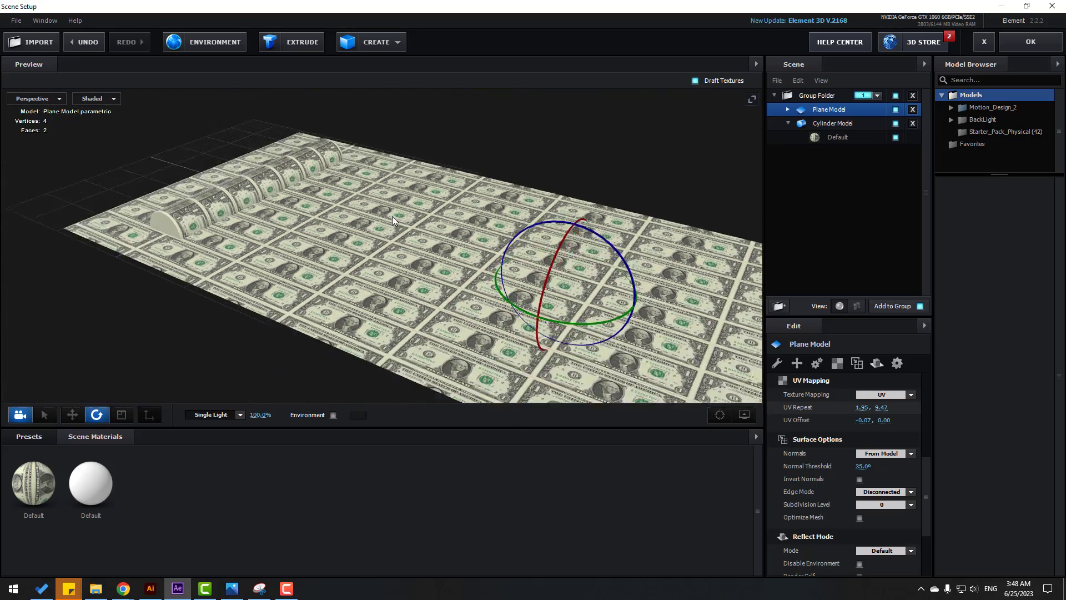
scroll(389, 256, up, 5)
drag(389, 260, 423, 328)
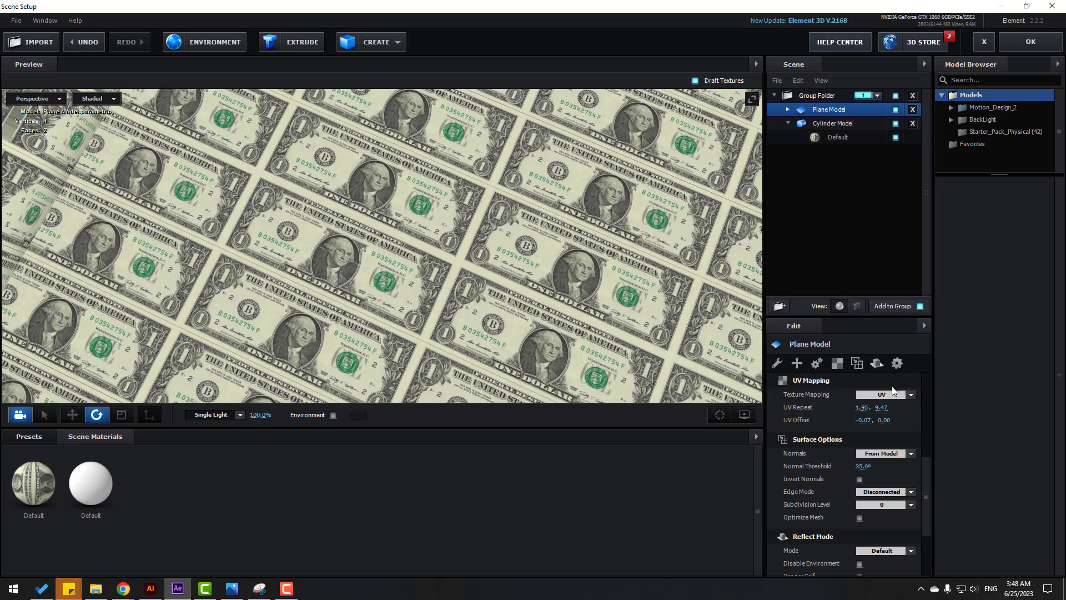
drag(882, 407, 980, 390)
drag(383, 272, 323, 225)
scroll(367, 212, down, 4)
- Lower the plane beneath the money roll with the Move tool
click(74, 416)
scroll(491, 267, down, 4)
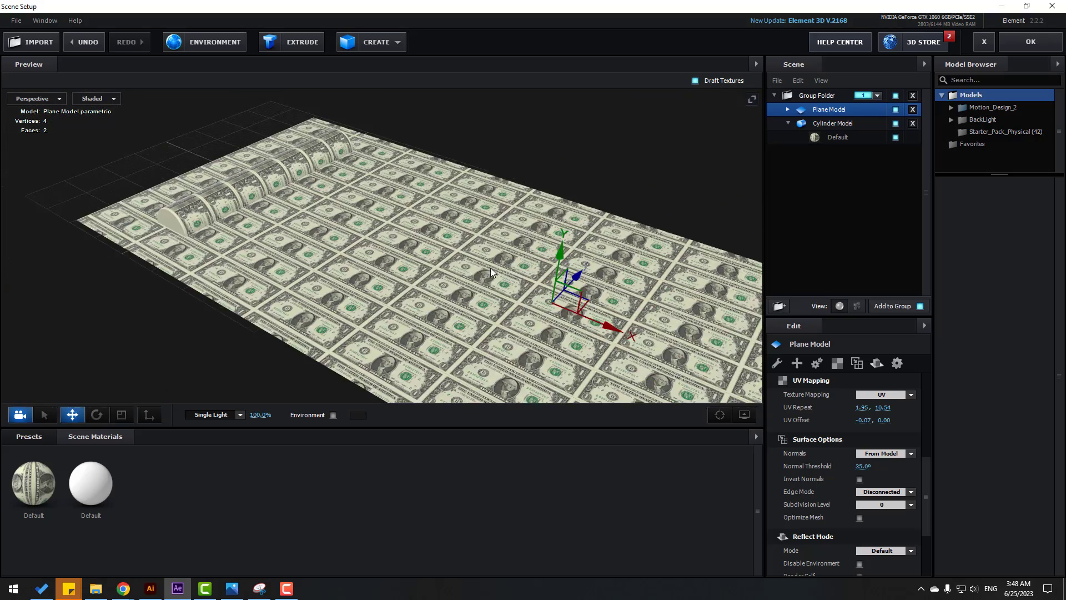
drag(491, 267, 439, 211)
drag(528, 180, 525, 193)
scroll(328, 182, up, 6)
drag(373, 219, 585, 171)
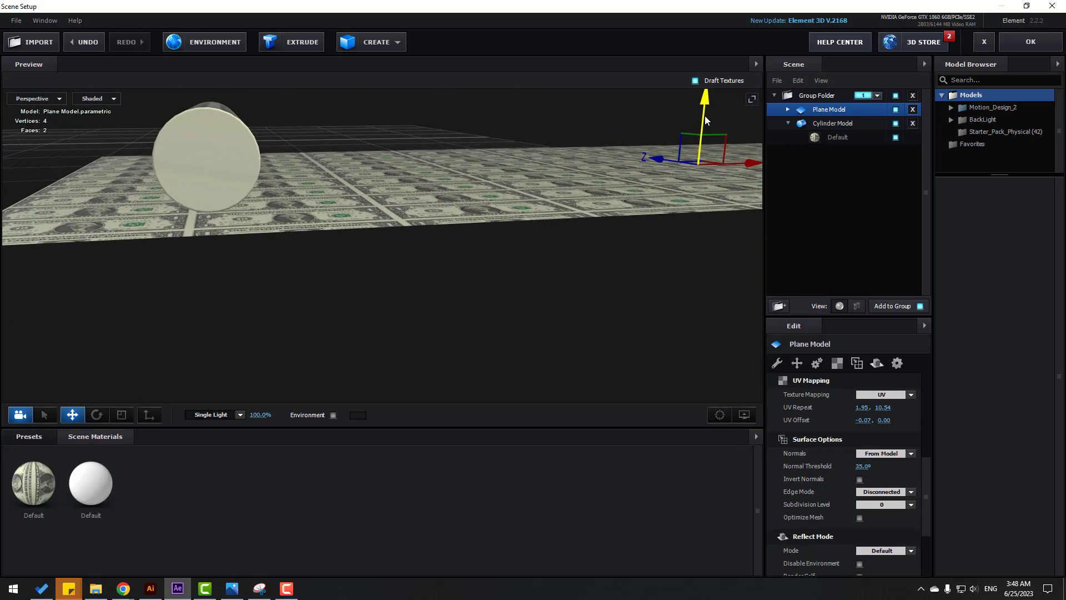
scroll(224, 145, up, 6)
scroll(241, 204, down, 6)
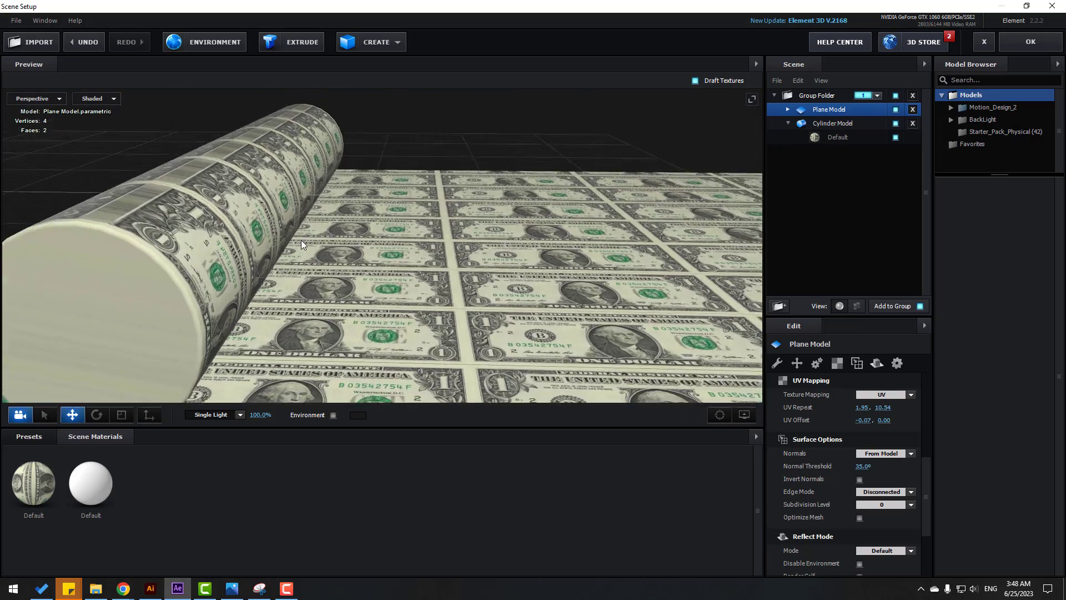
- Turn on Show AO so the preview displays ambient occlusion shading
drag(301, 240, 629, 365)
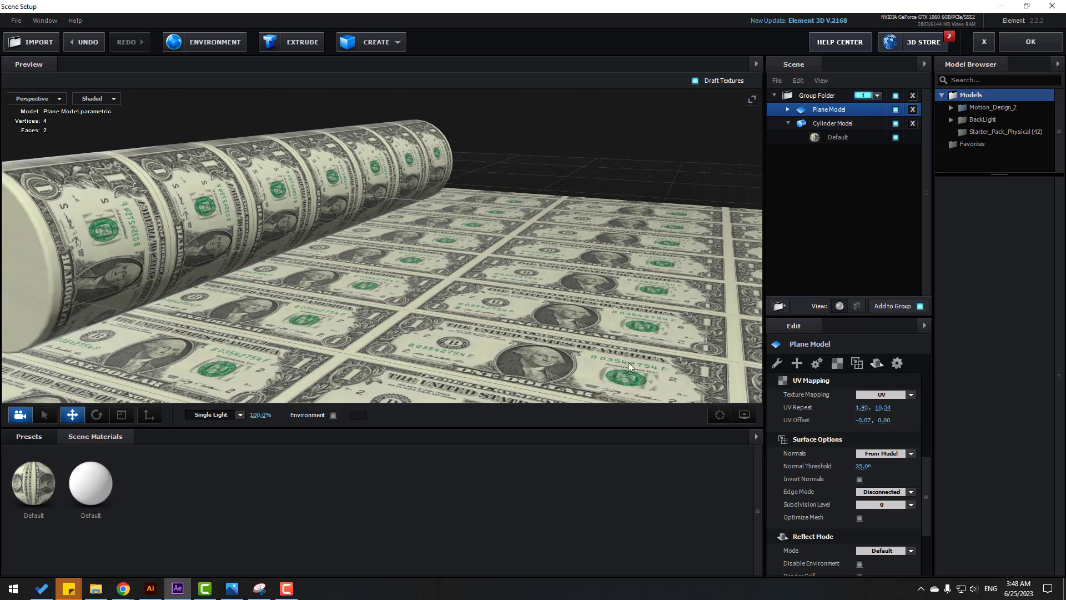
click(743, 416)
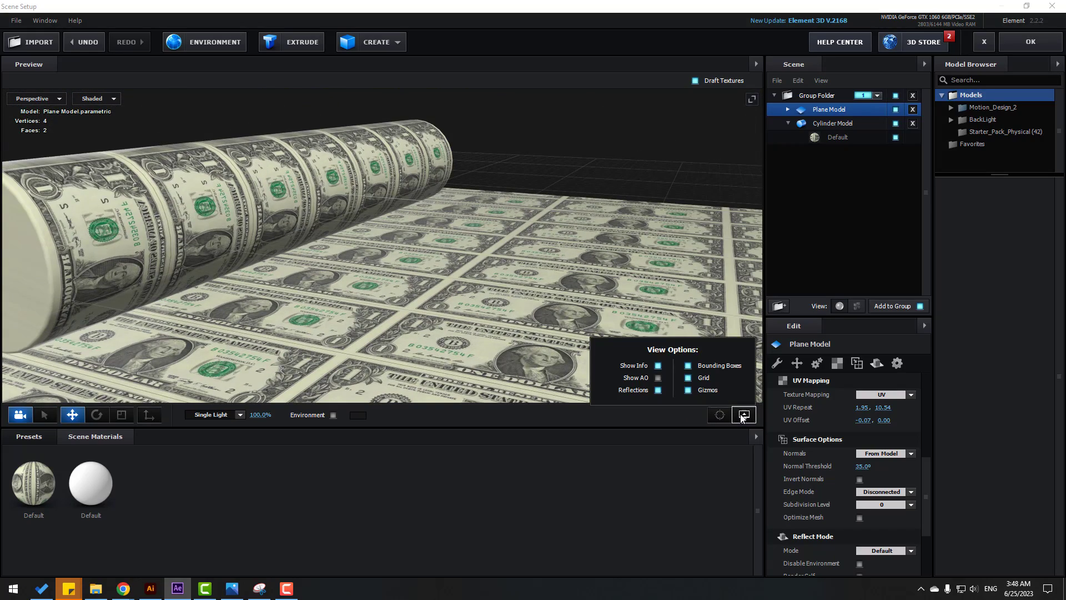
click(658, 378)
drag(525, 182, 451, 278)
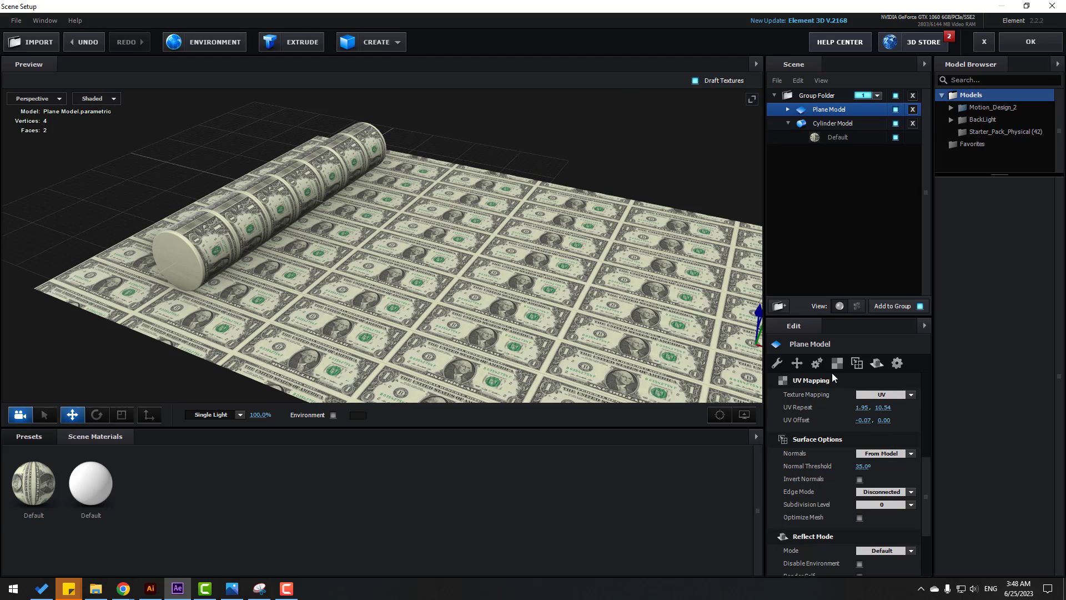
- Set the Plane Model's Aux Channel to Channel 2
drag(927, 476, 937, 419)
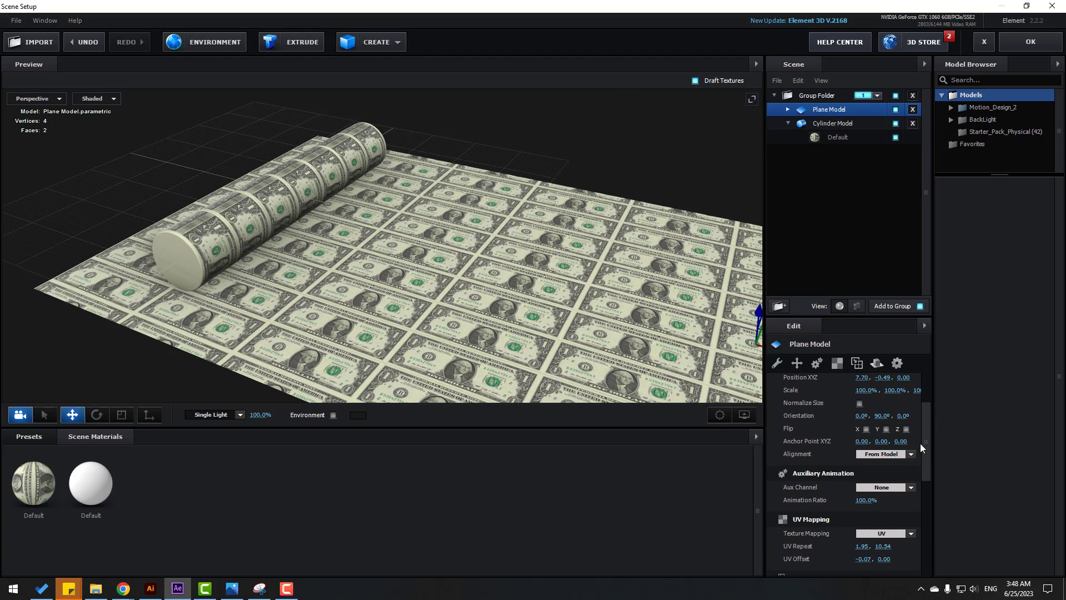
click(878, 490)
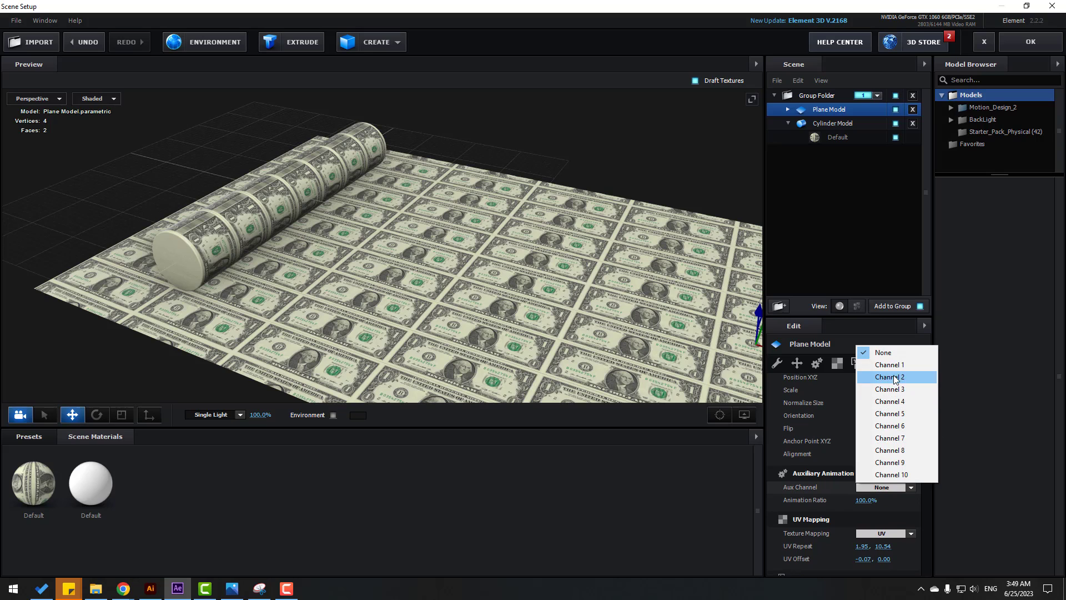
click(888, 376)
- Select the Cylinder Model and set its Aux Channel to Channel 1
click(844, 125)
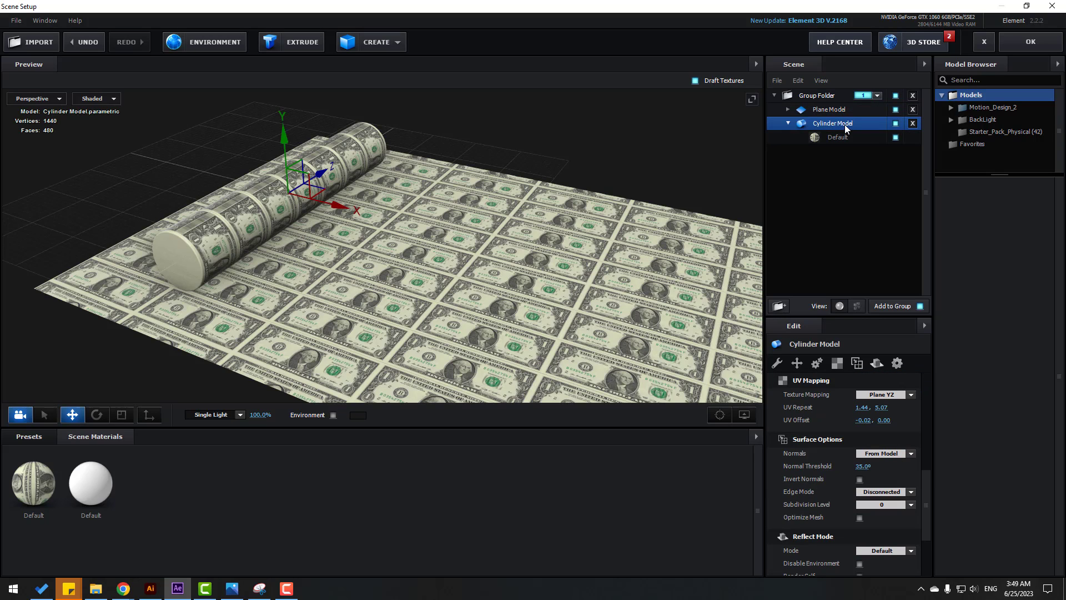
drag(927, 494, 928, 432)
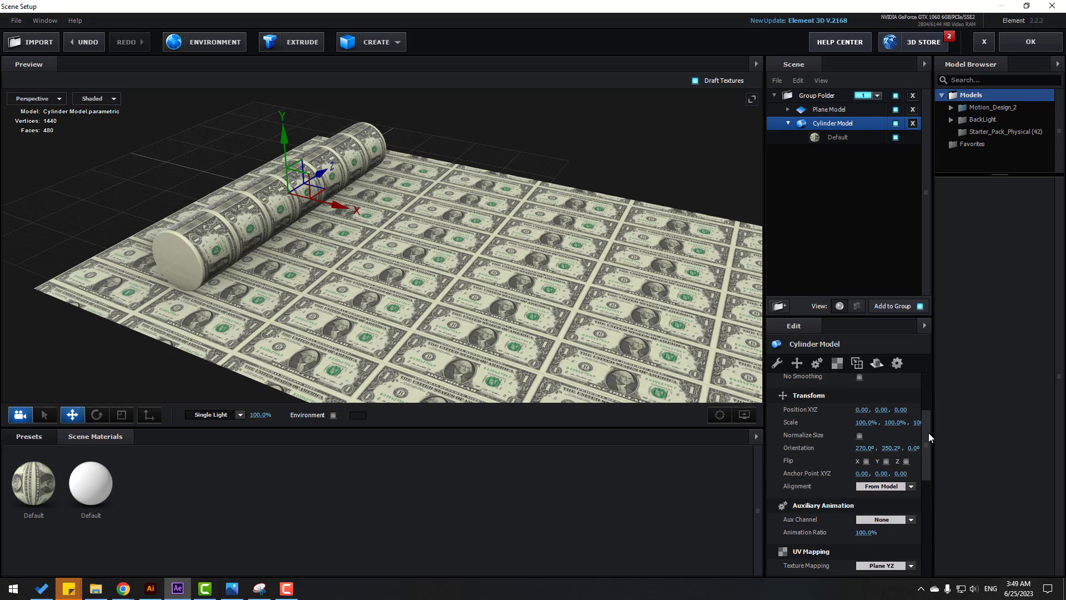
click(877, 517)
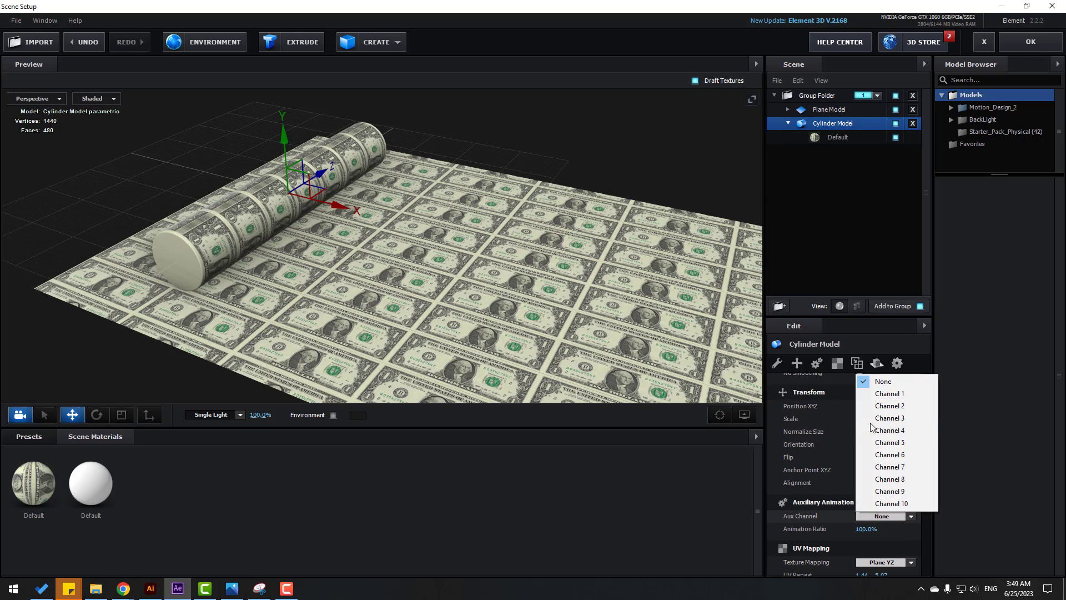
click(891, 394)
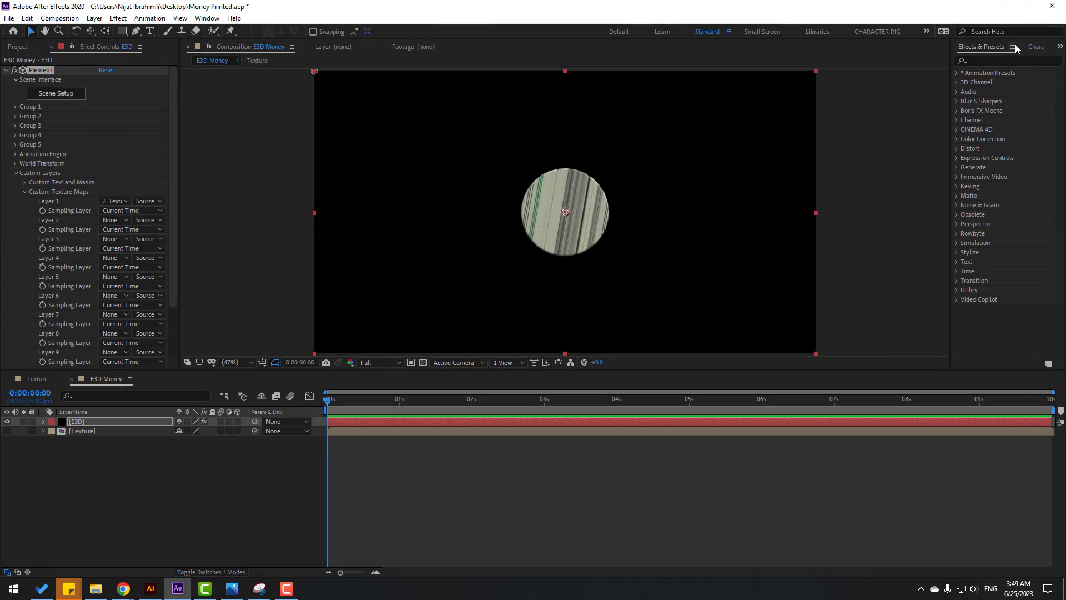
- Close Scene Setup and add a new Camera 1 layer to the E3D Money comp
click(1014, 45)
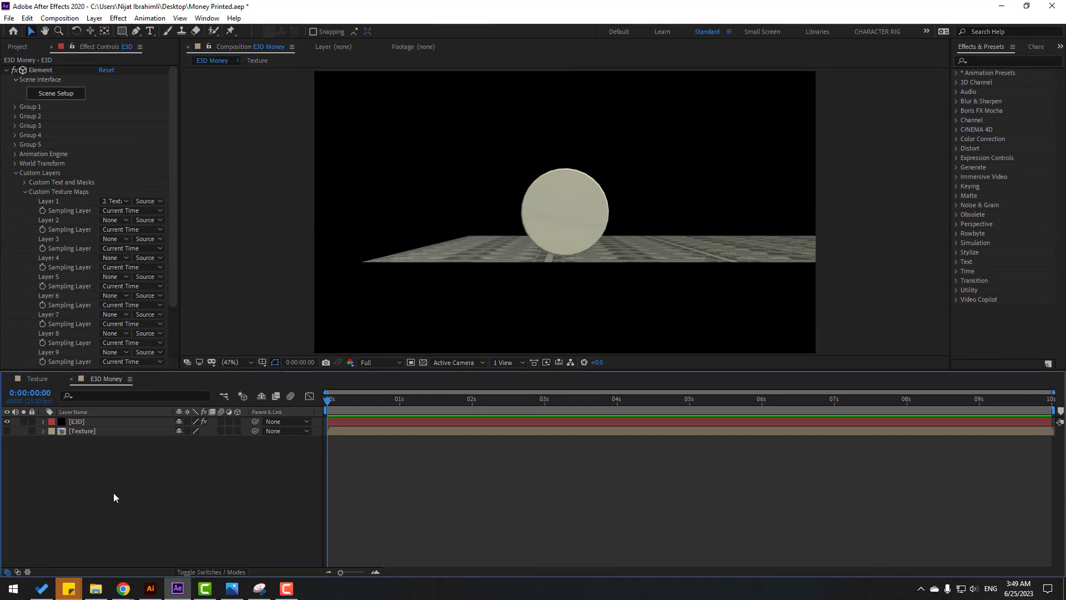
right_click(82, 498)
mouse_move(166, 380)
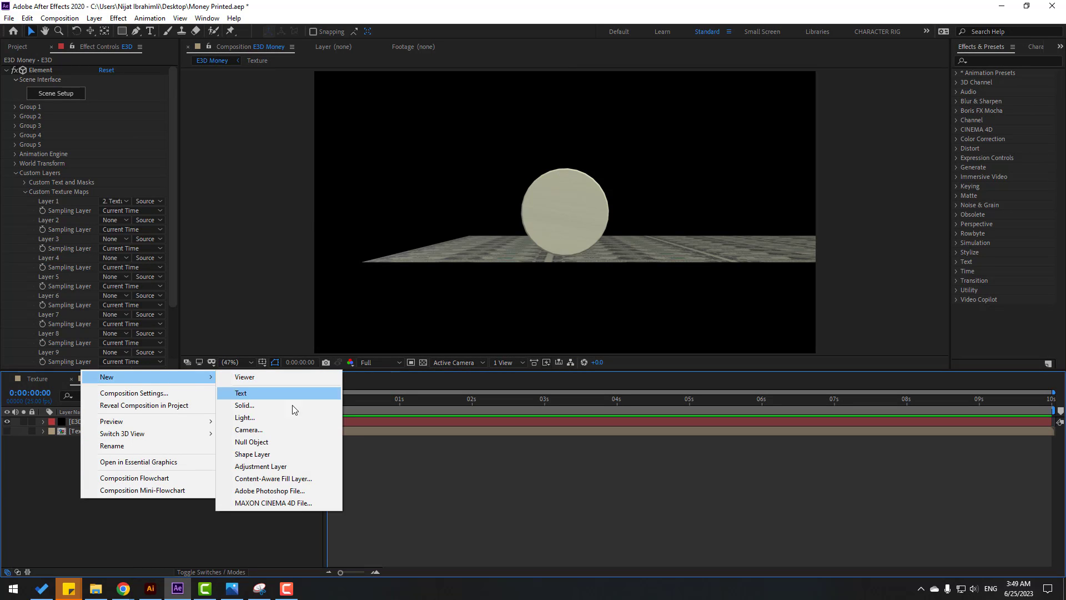
click(274, 428)
click(661, 427)
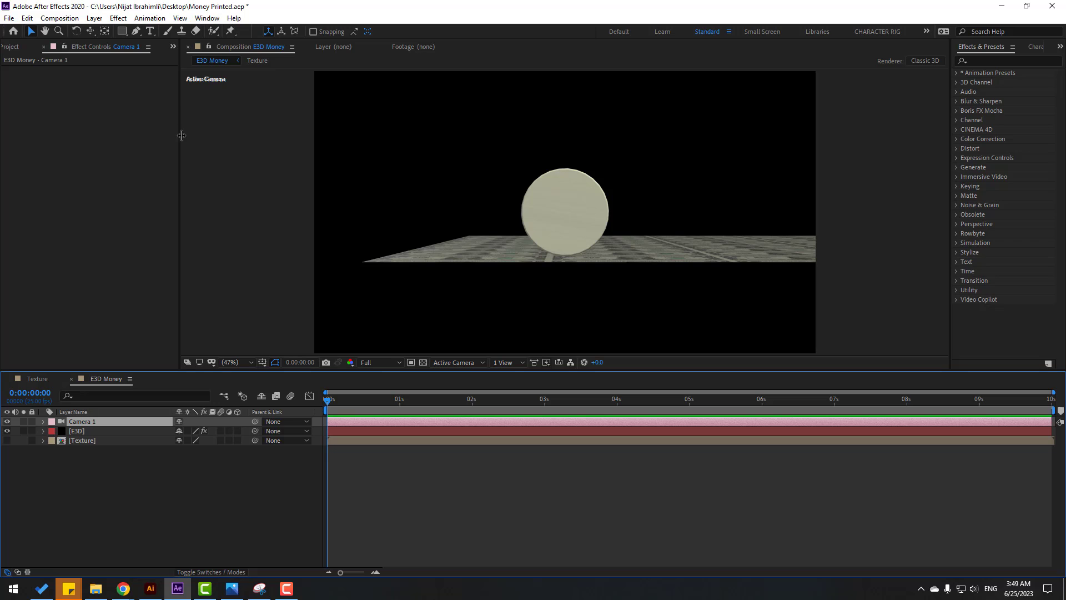
- Orbit the camera to a close, high-angle view of the money roll and save the project
click(91, 35)
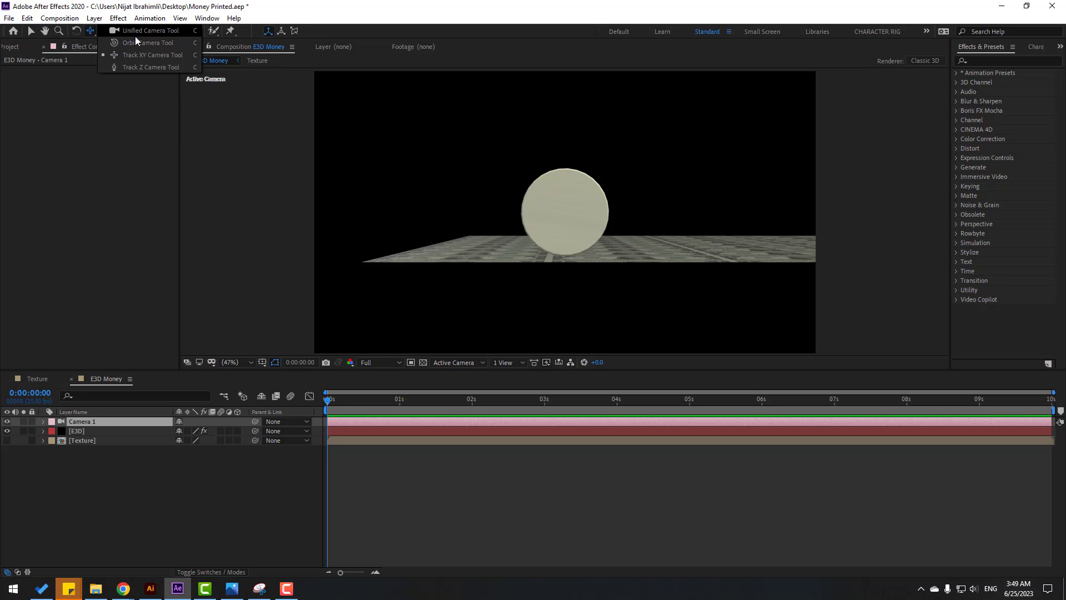
click(182, 35)
drag(664, 207, 590, 198)
key(ctrl+s)
key(c)
key(c)
- Select the E3D layer and expand Group 1 > Aux Channels > Channel 2 in its effect settings
key(v)
click(185, 497)
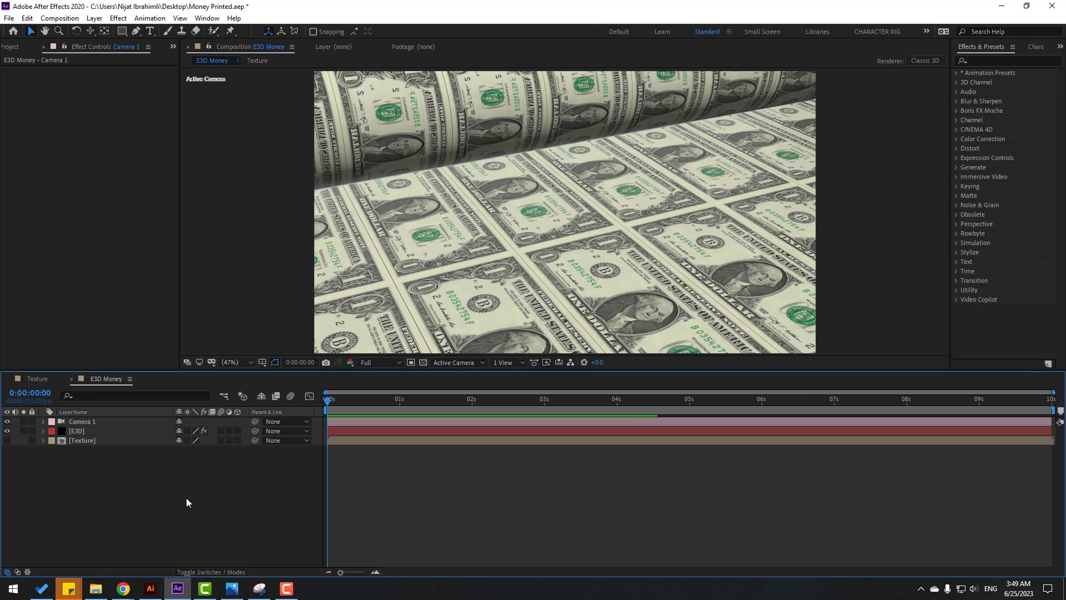
click(81, 433)
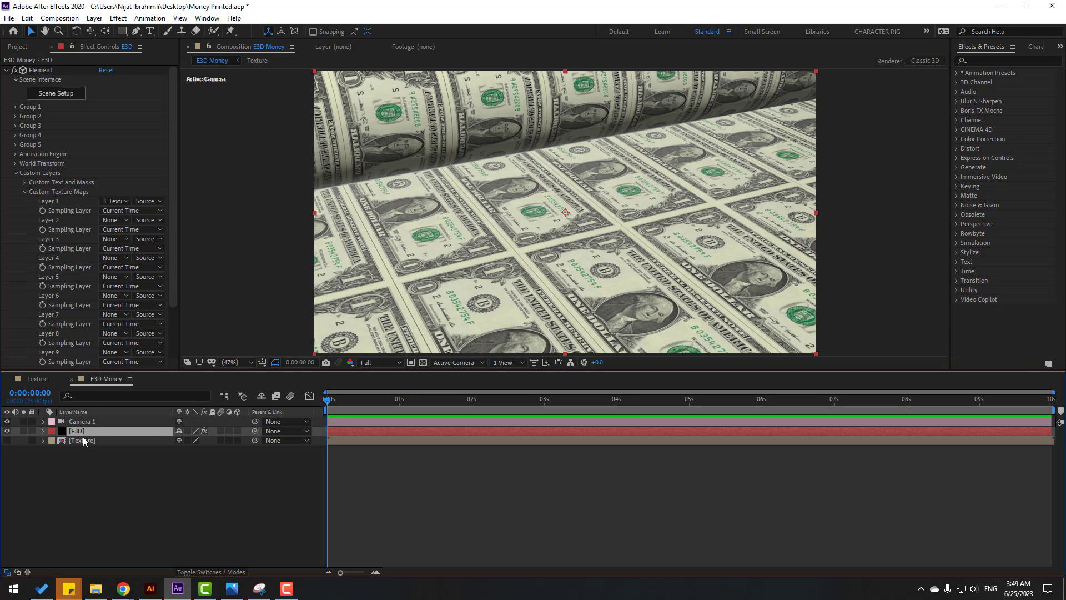
click(17, 194)
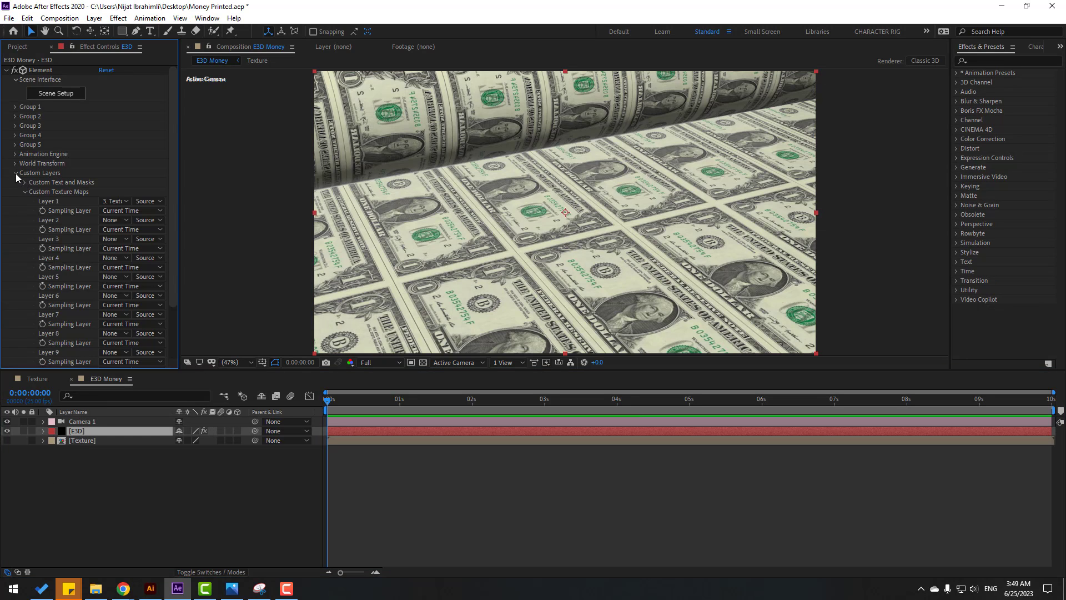
click(15, 173)
click(17, 107)
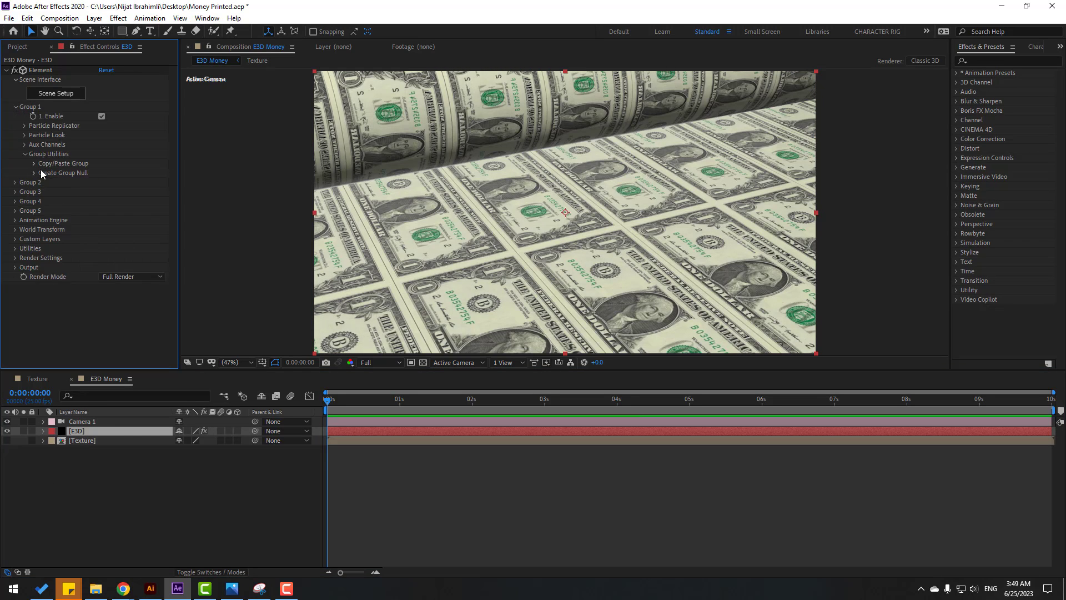
click(25, 145)
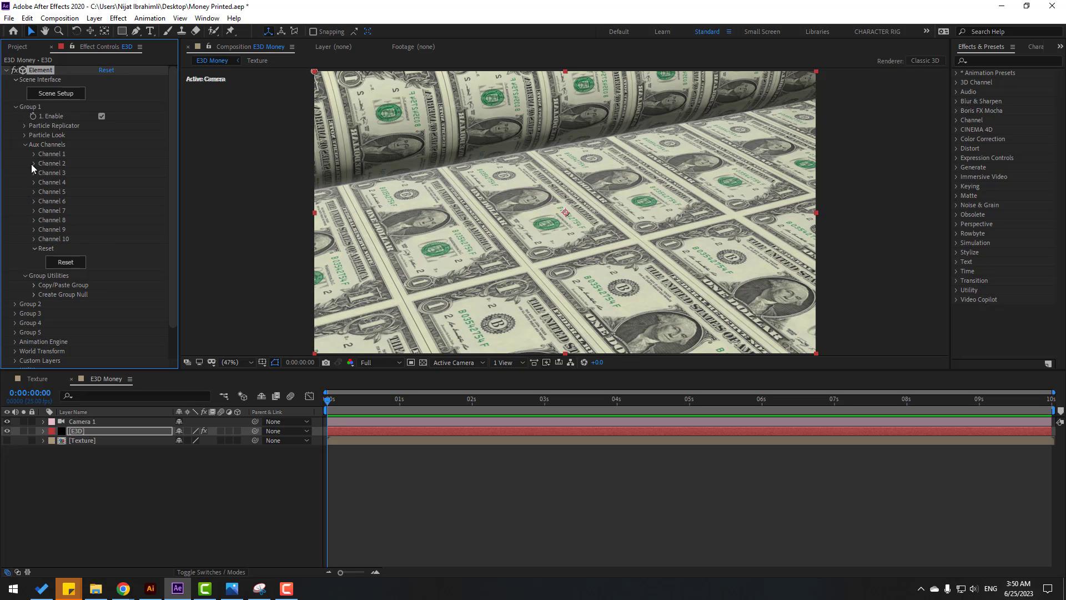
click(33, 164)
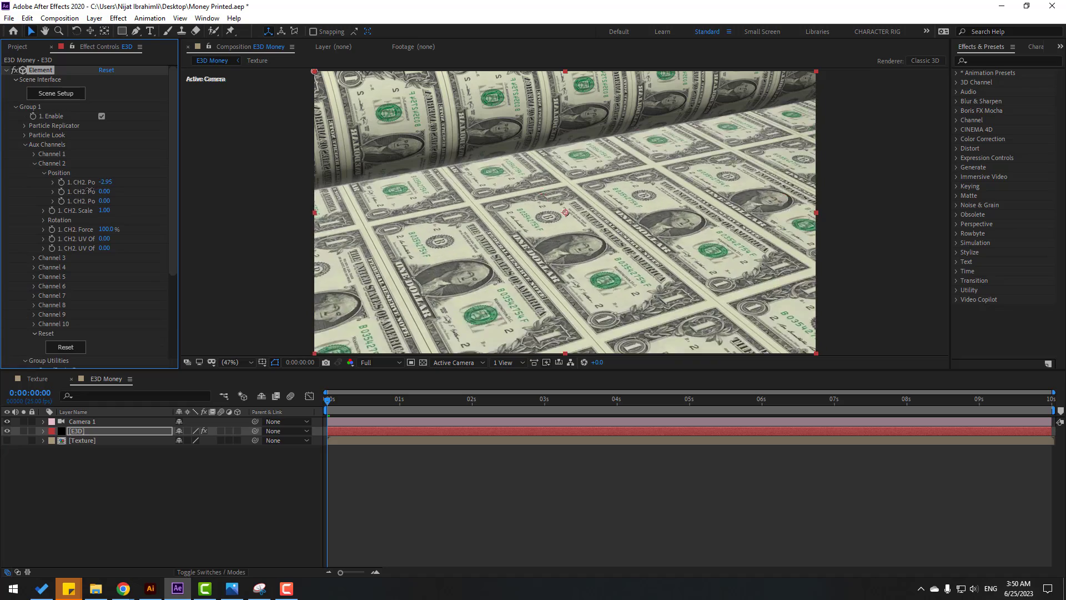
- Keyframe Channel 2 Position X from -13.75 at frame 0 to 1.72 at the end
drag(106, 182, 36, 192)
click(61, 183)
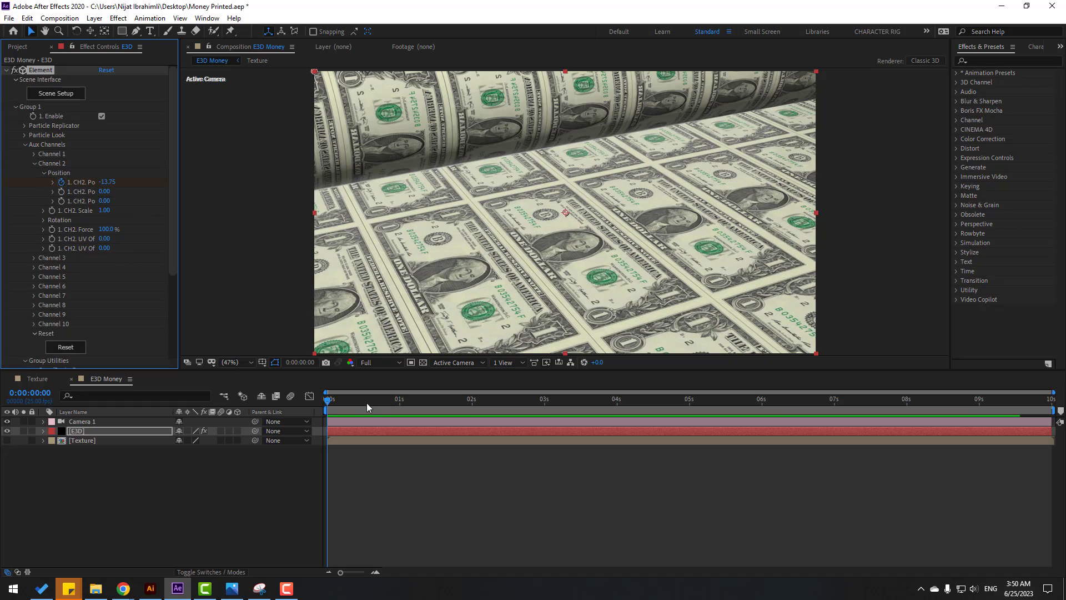
drag(351, 408, 1050, 408)
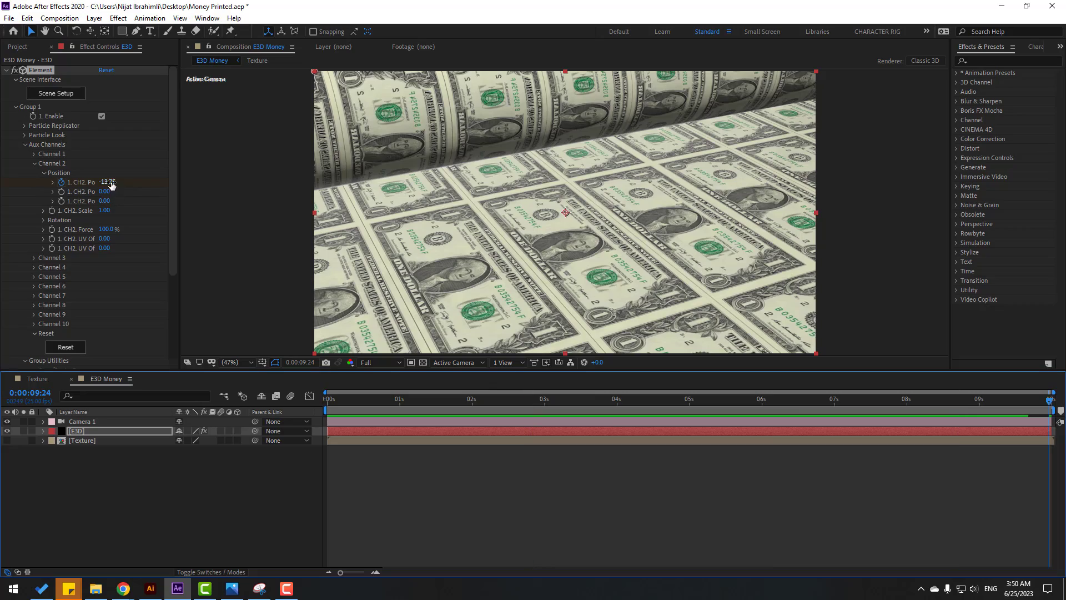
drag(112, 186, 955, 191)
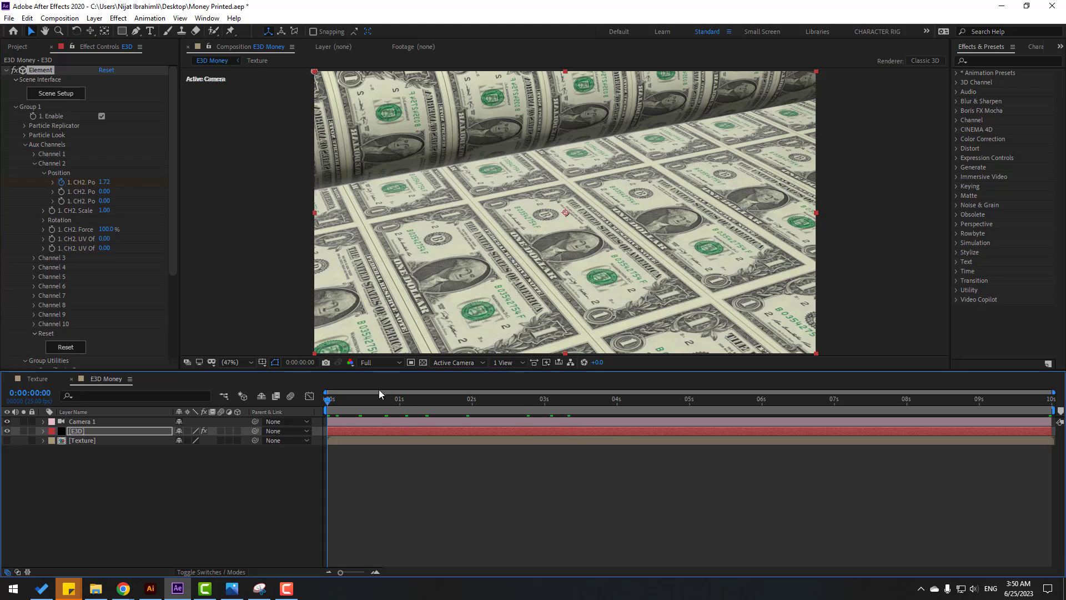
key(Home)
click(377, 363)
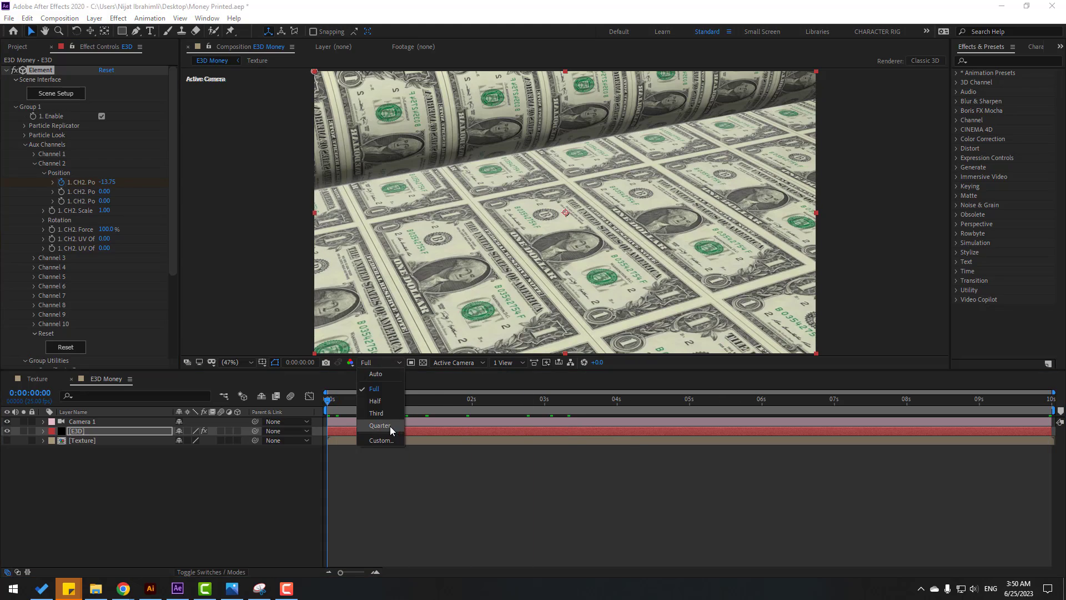
- Set the preview resolution to Quarter and play a preview
click(389, 425)
key(space)
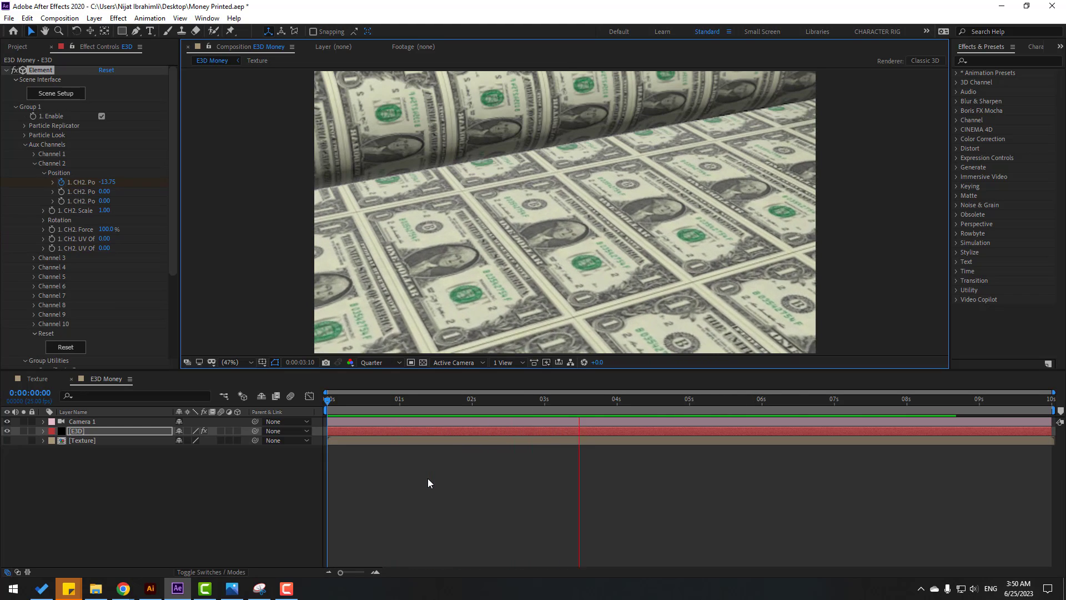
key(space)
- Keyframe Channel 1 Rotation from 0° at frame 0 to 2 revolutions at the end
click(33, 156)
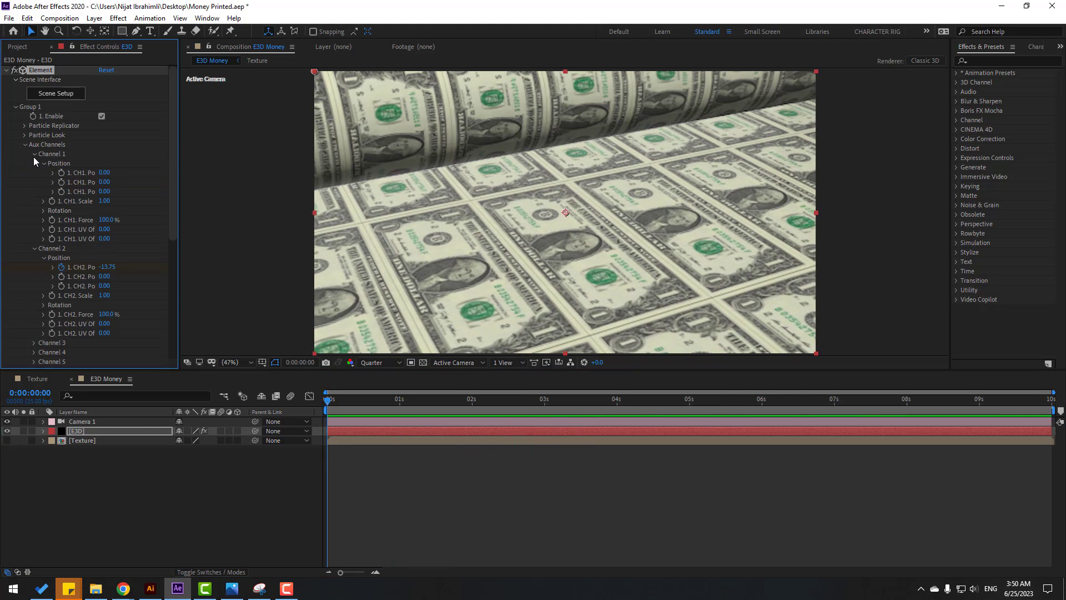
click(43, 211)
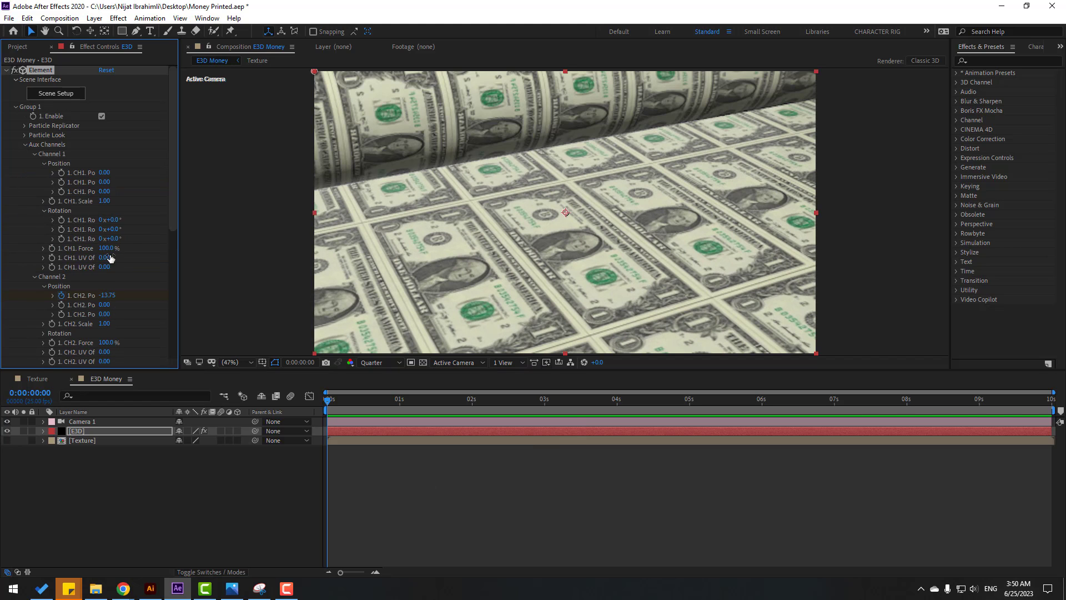
mouse_move(114, 229)
mouse_down()
mouse_move(160, 224)
mouse_move(123, 228)
mouse_up()
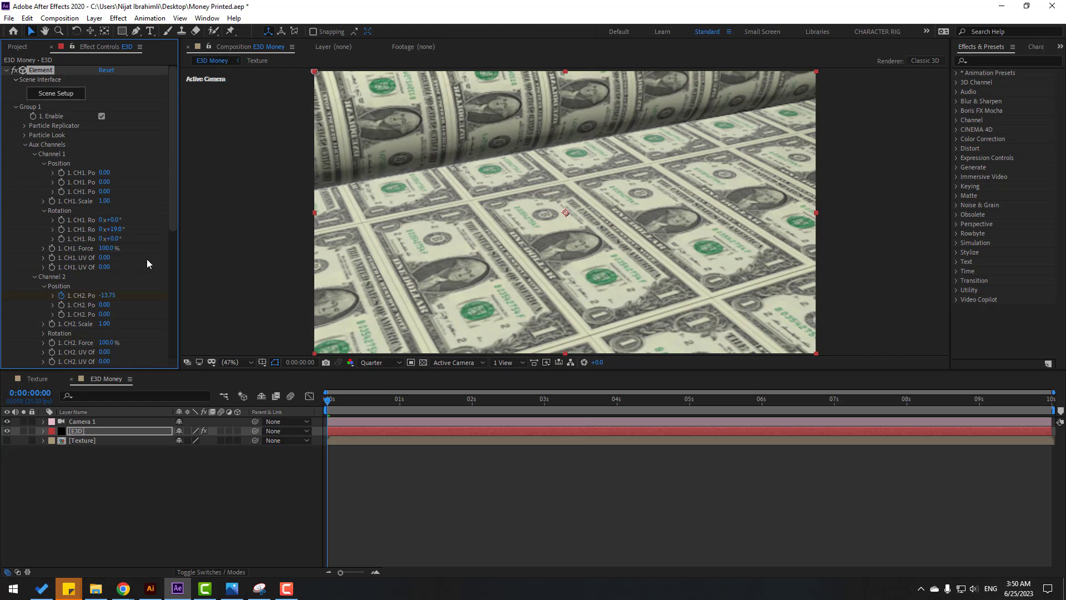
key(ctrl+z)
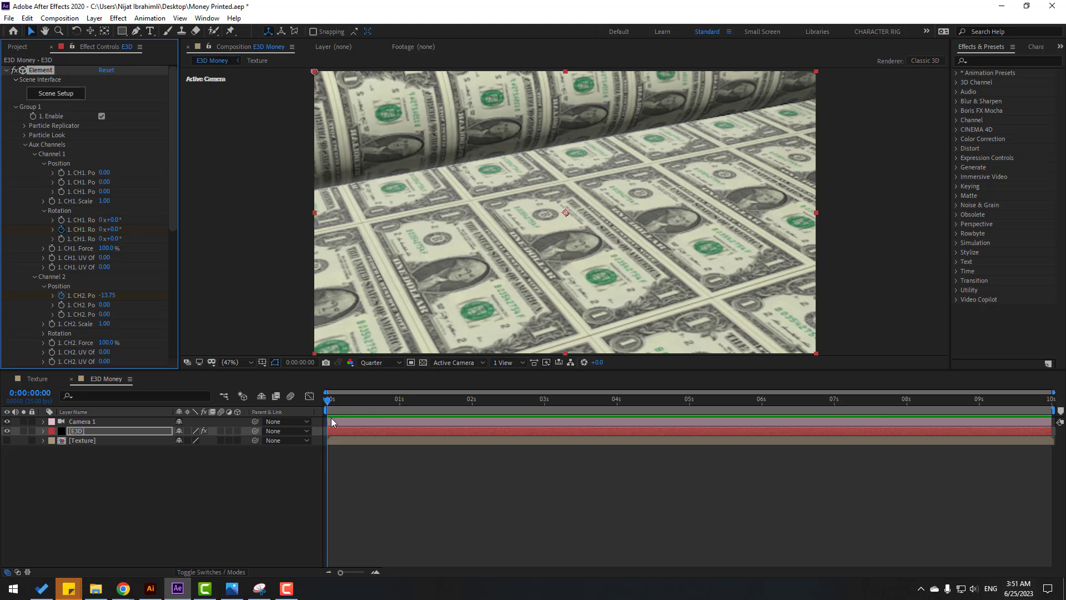
click(62, 229)
drag(344, 401, 1052, 401)
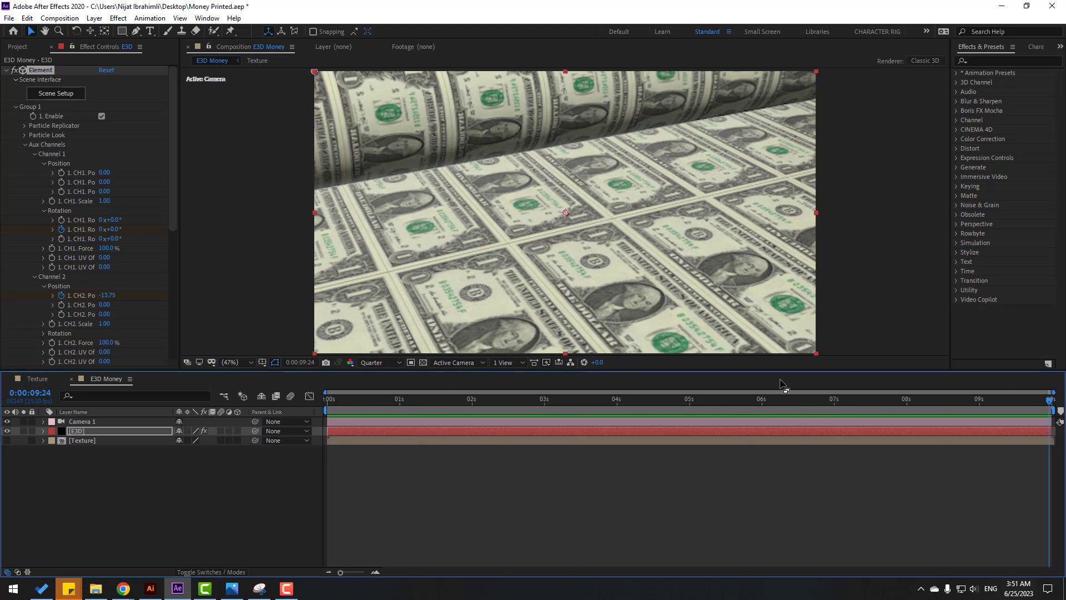
drag(105, 229, 100, 230)
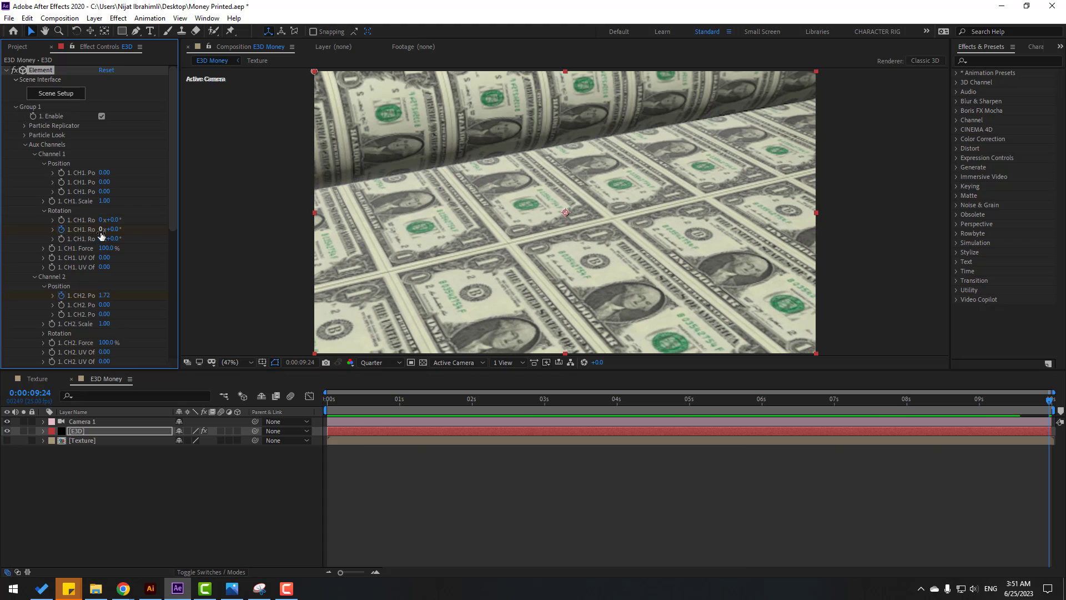
click(102, 230)
text(2)
key(Return)
drag(438, 401, 311, 406)
key(space)
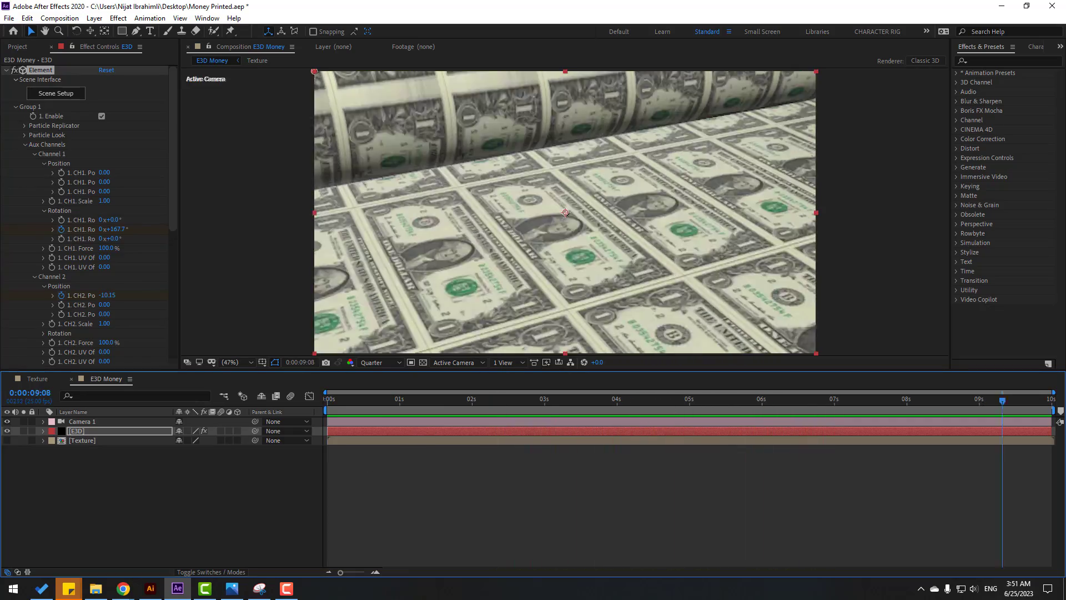
- Change the end rotation to 2.5 revolutions (2x+180°) and preview the spinning roll
click(102, 229)
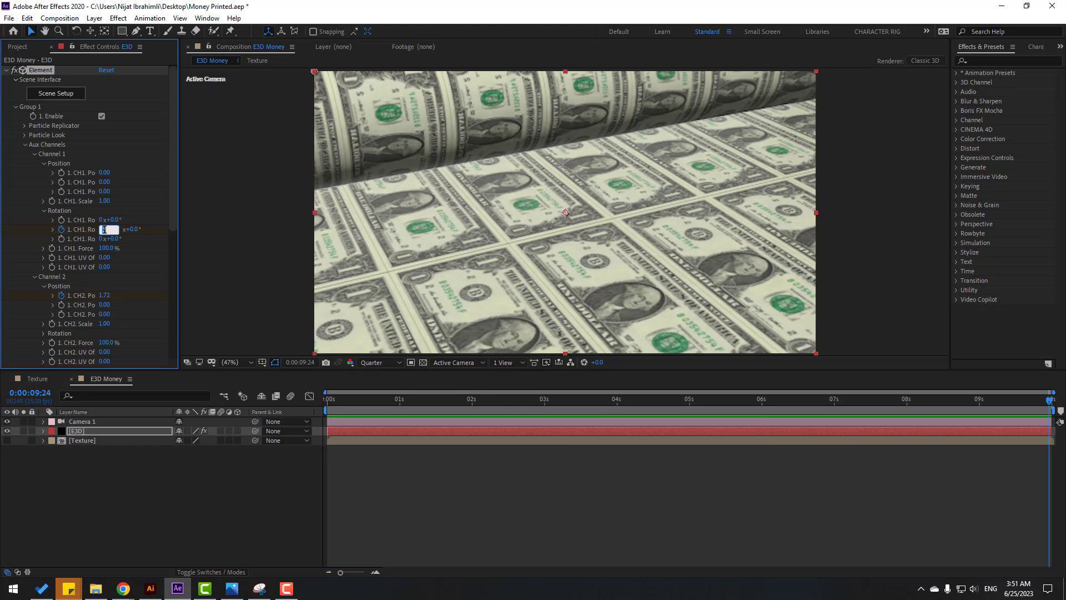
text(2.5)
key(Return)
key(space)
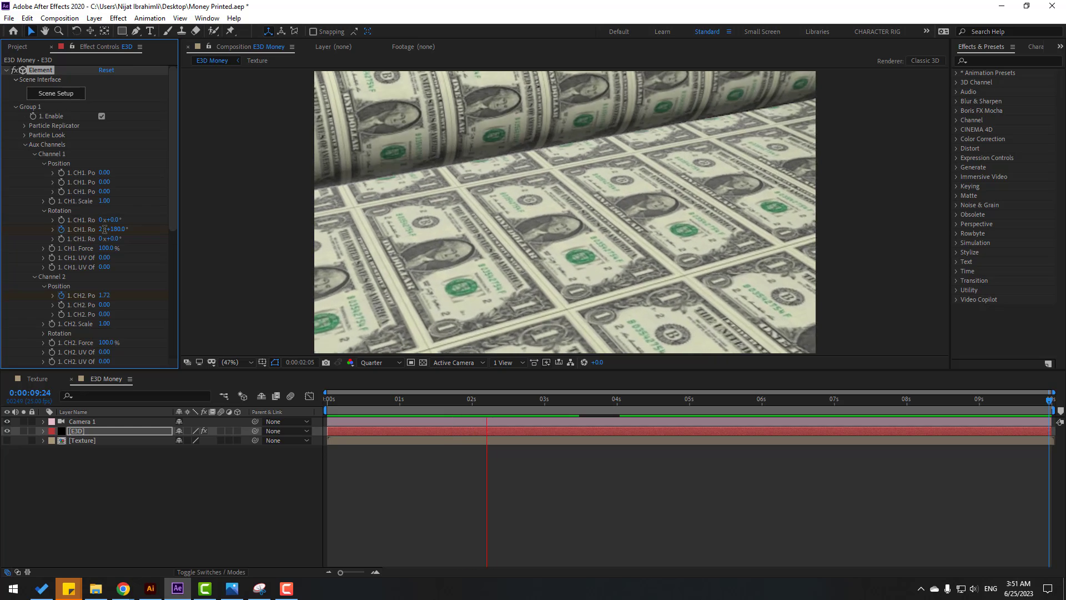
key(space)
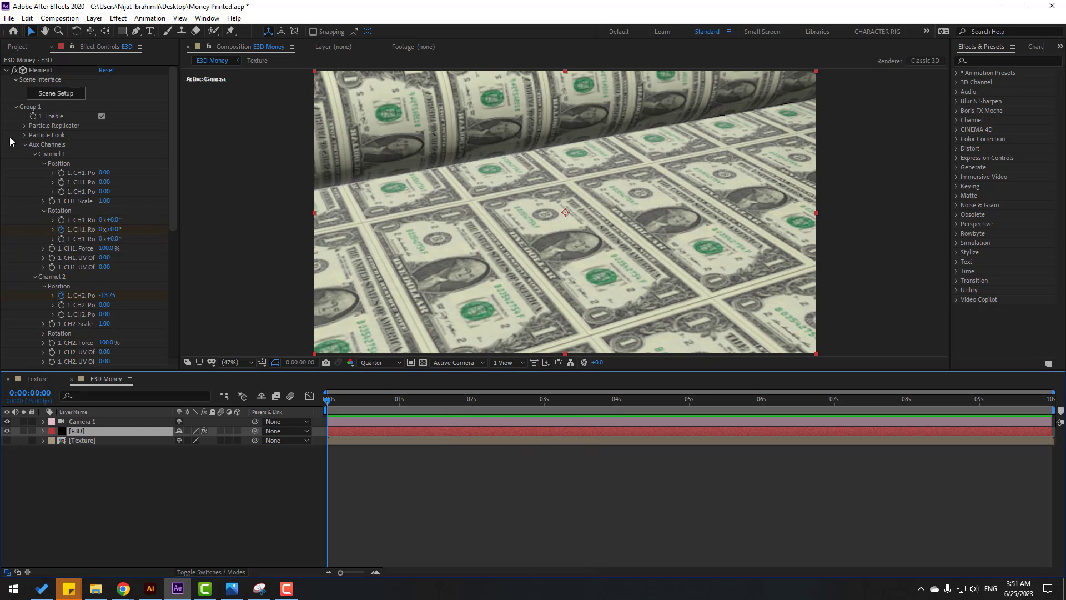
click(25, 145)
- Under Render Settings, enable SSAO with Intensity 10, Gamma 7.29 and Contrast 0.55
click(15, 107)
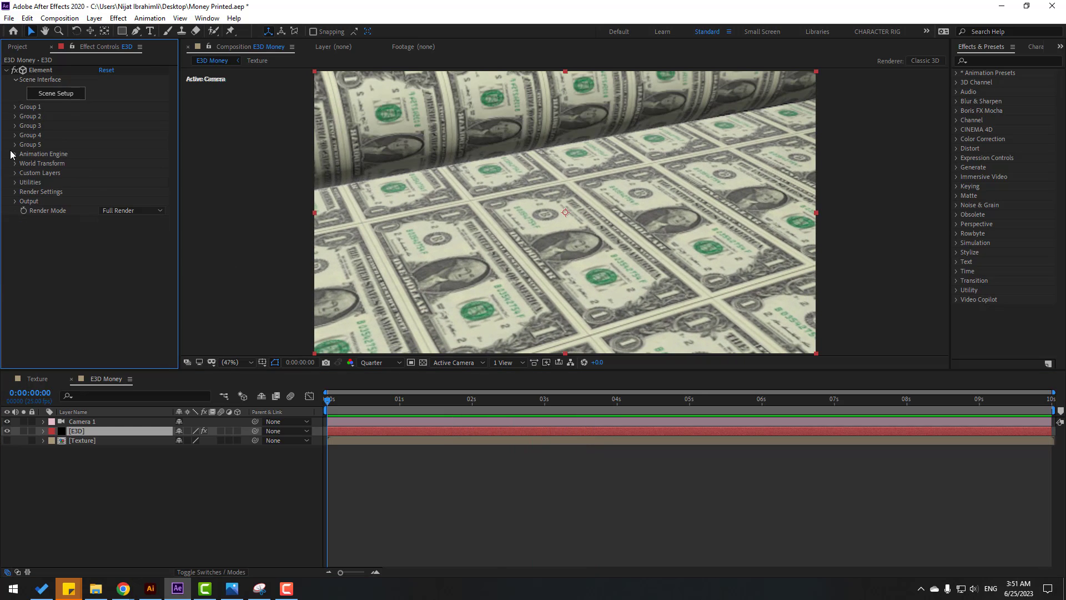
click(16, 192)
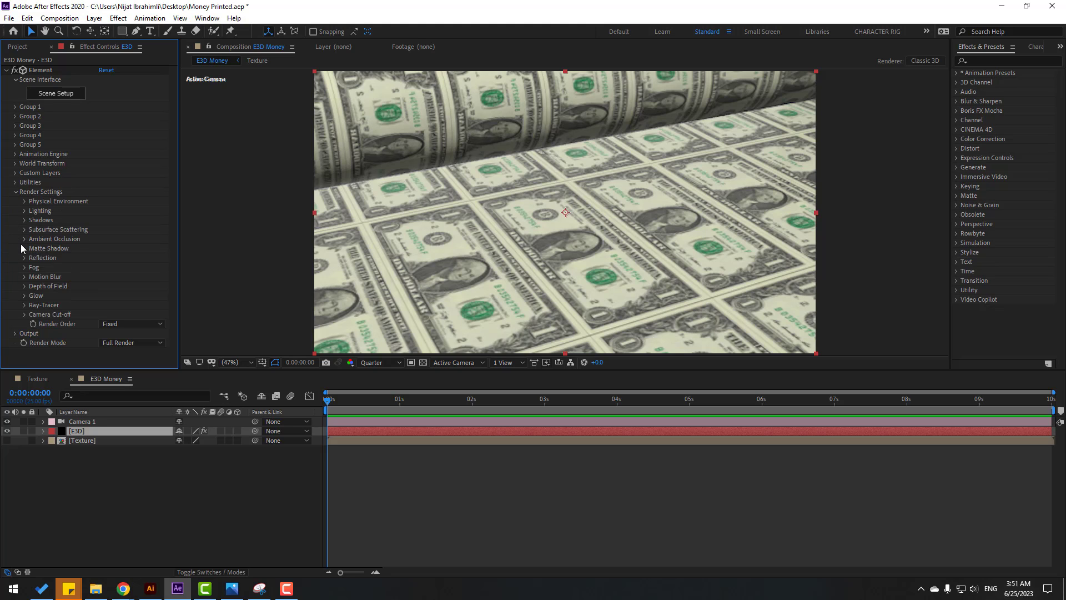
click(22, 238)
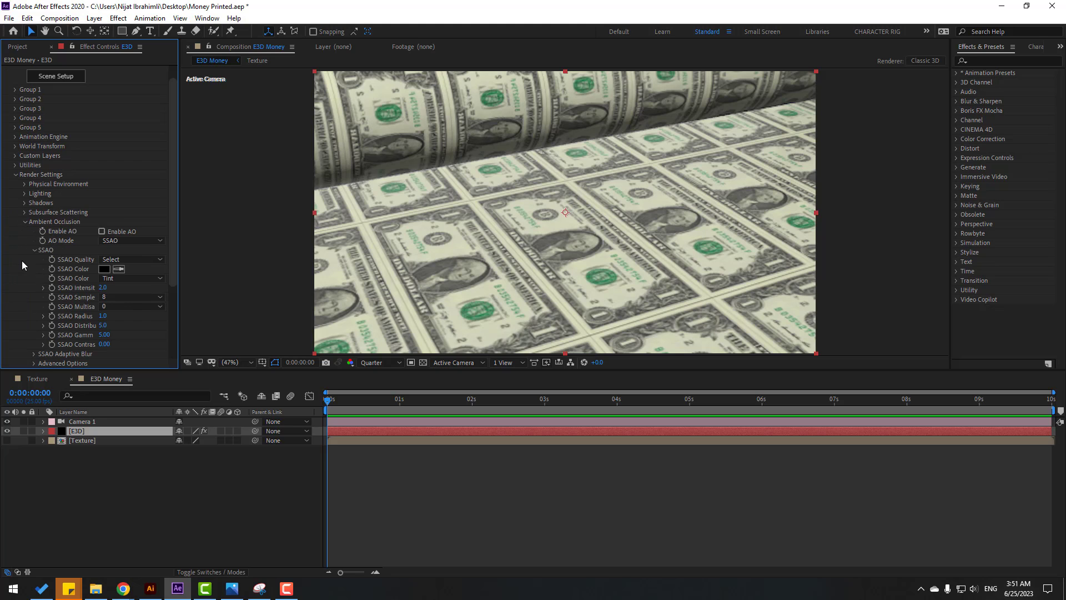
click(102, 231)
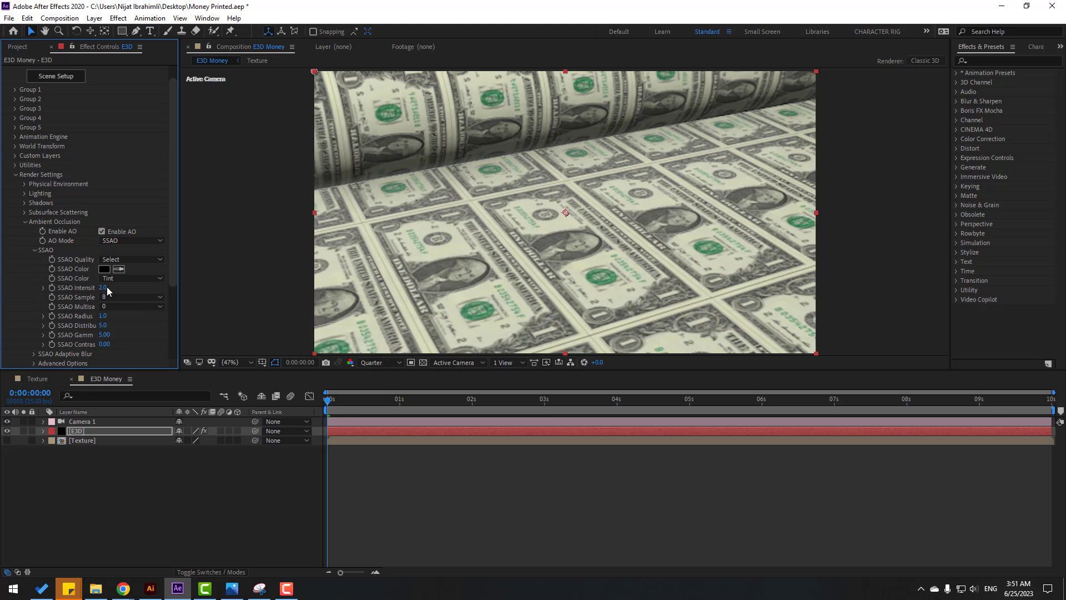
key(Return)
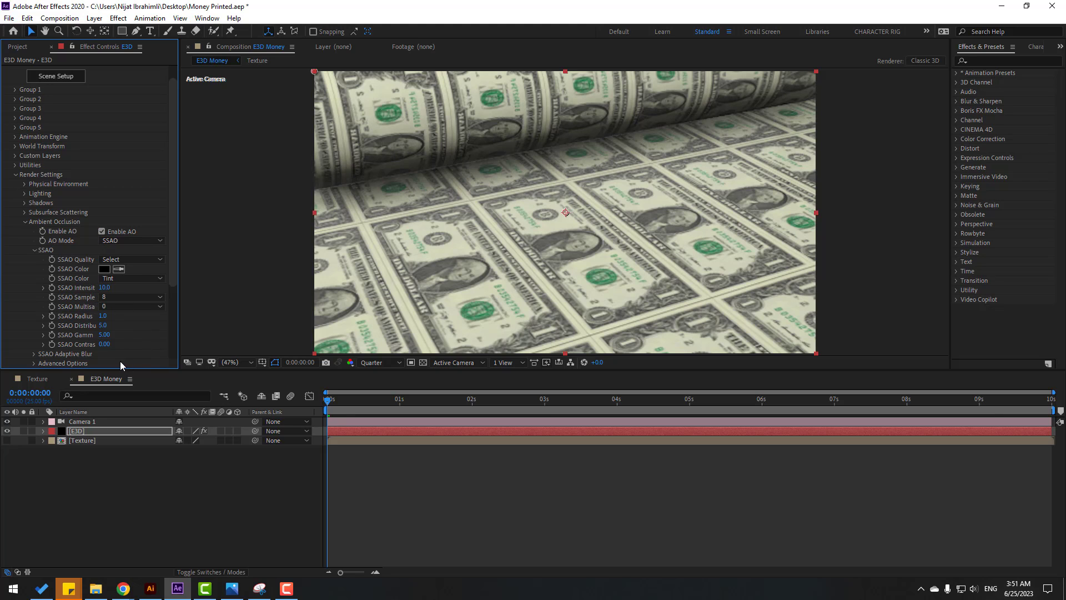
drag(165, 334, 220, 339)
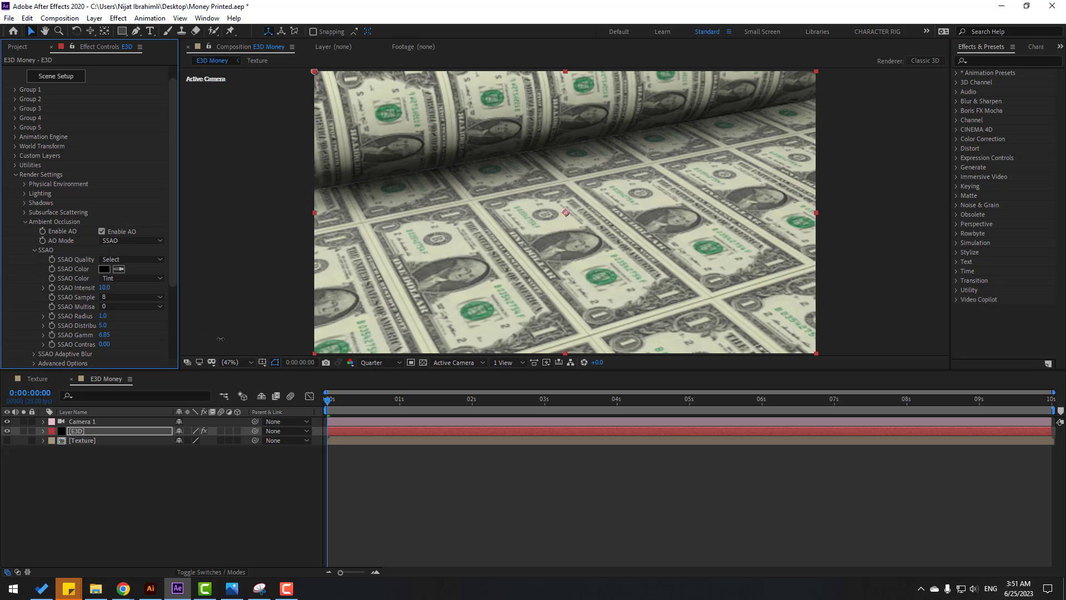
drag(105, 347, 133, 348)
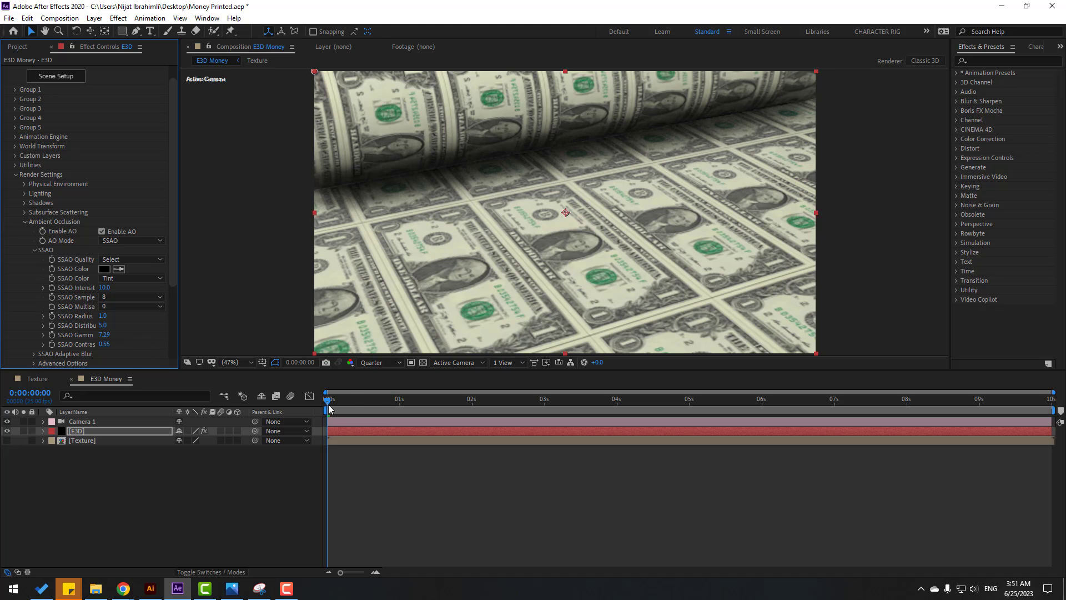
drag(329, 408, 77, 478)
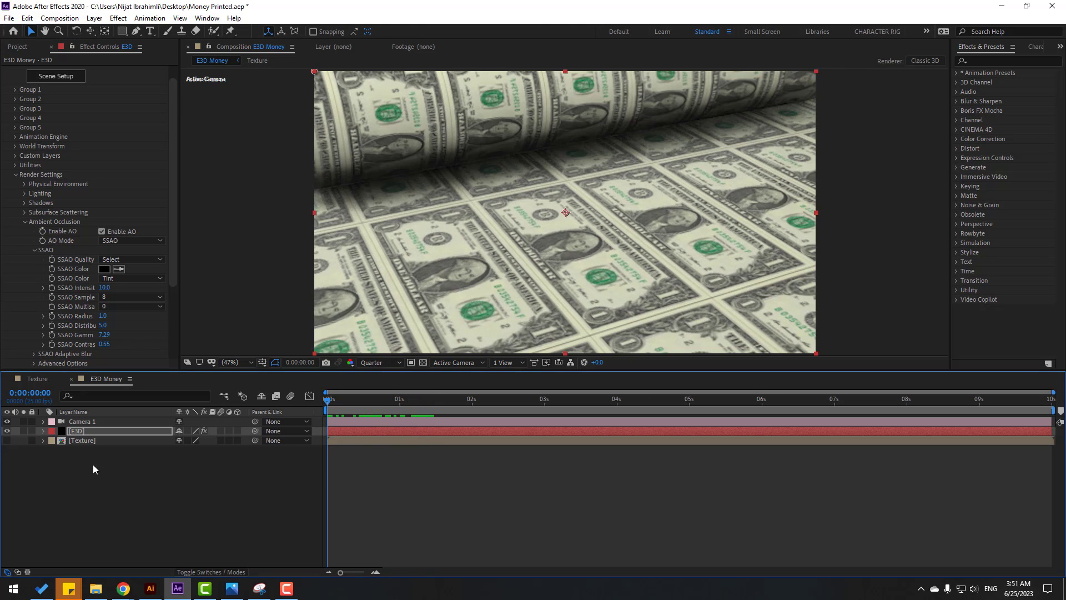
- Open Scene Setup and turn on environment display in the preview
click(62, 81)
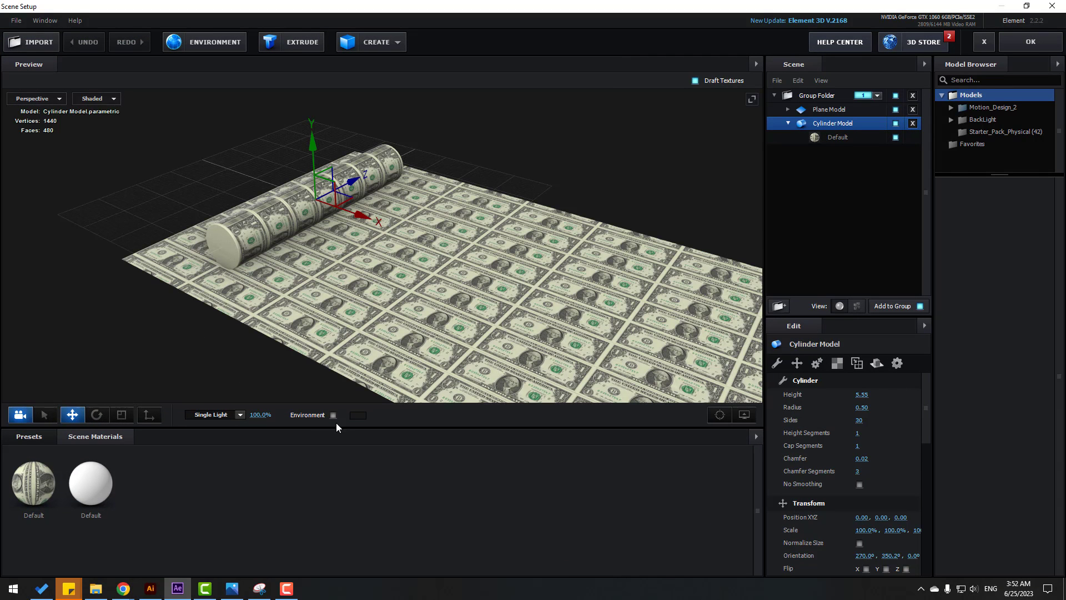
click(334, 415)
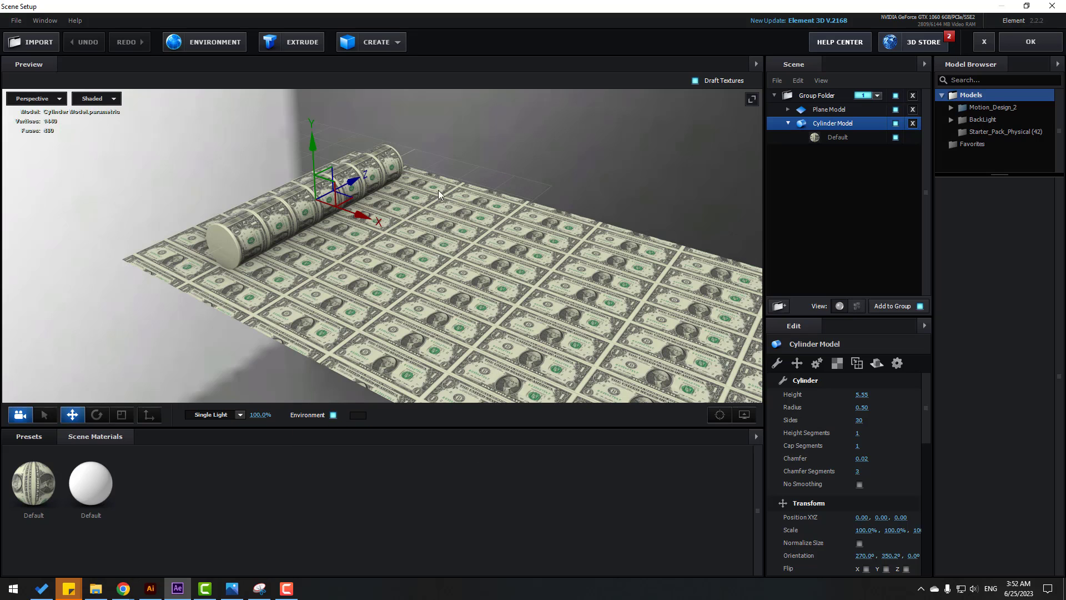
drag(213, 373, 109, 460)
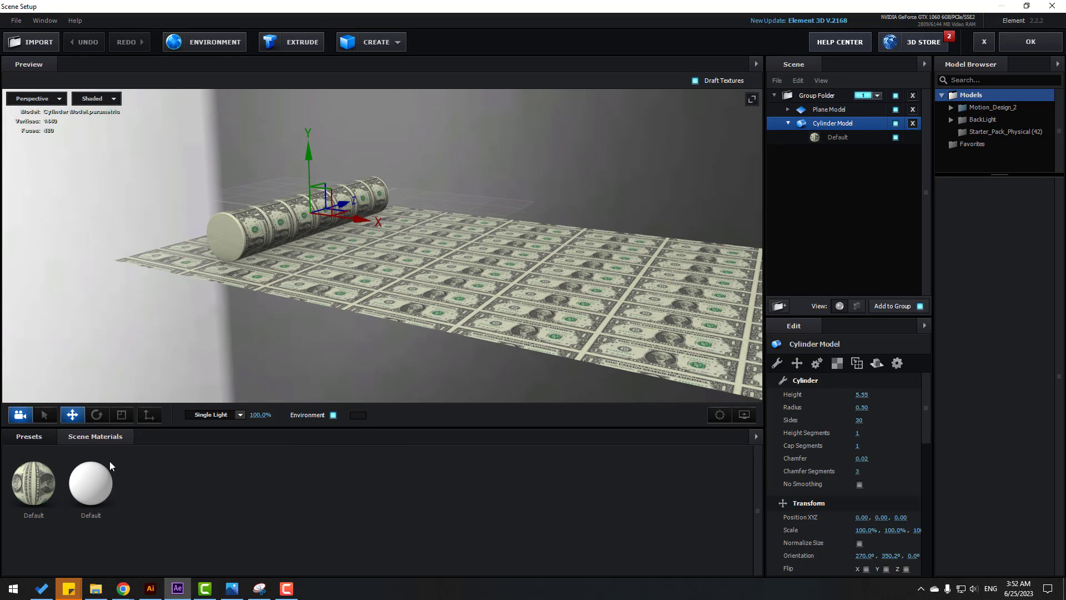
- Try the BackLight_2K environment presets, settle on BackLight_2K_24, and accept the scene
click(34, 440)
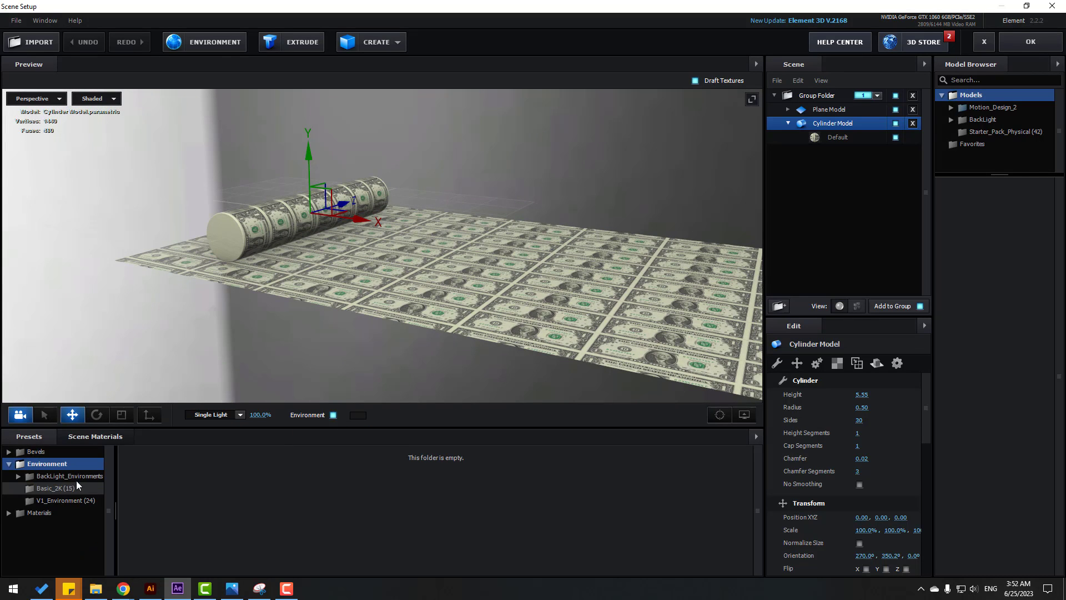
double_click(61, 479)
click(66, 489)
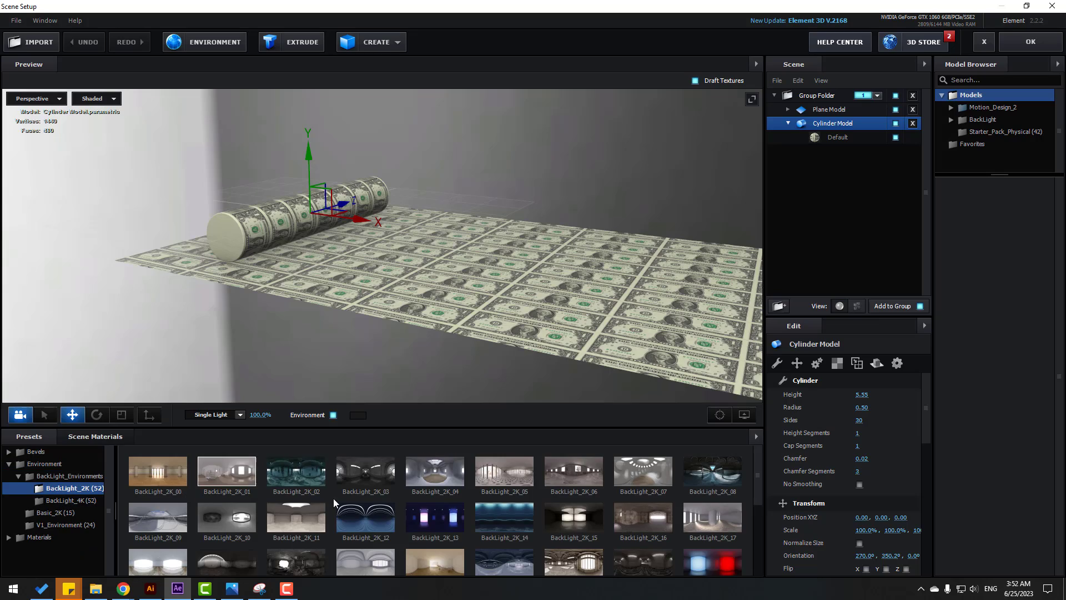
scroll(401, 508, down, 1)
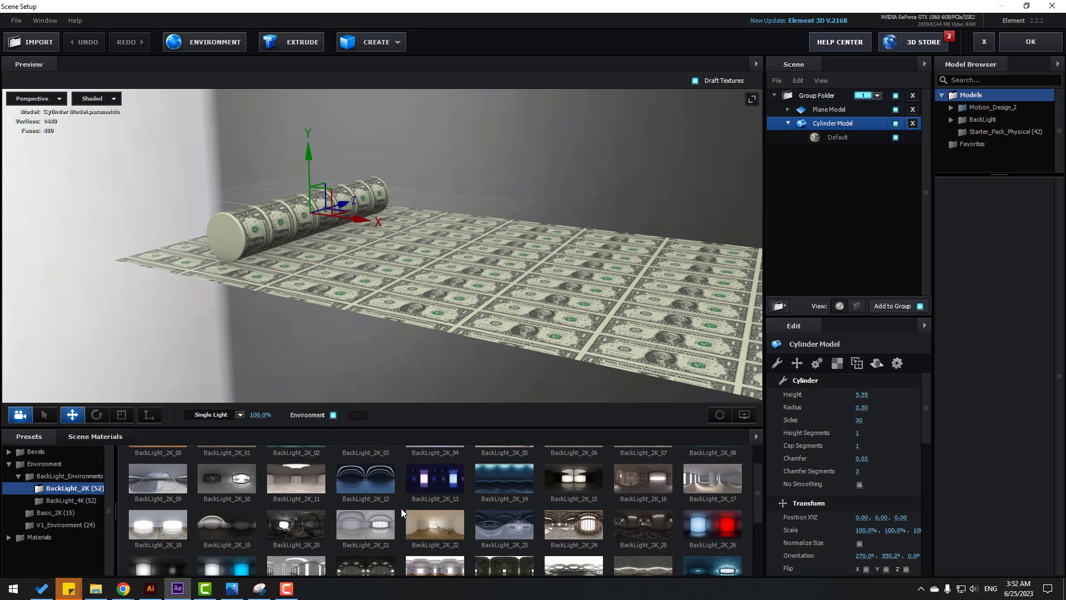
click(422, 531)
scroll(397, 239, up, 5)
drag(398, 239, 512, 292)
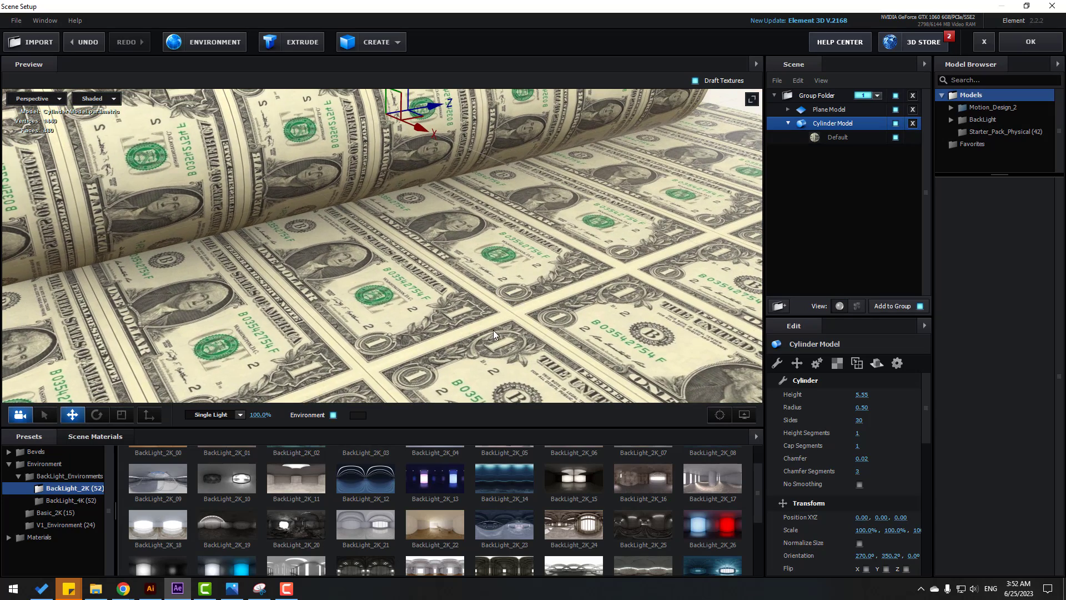
click(578, 531)
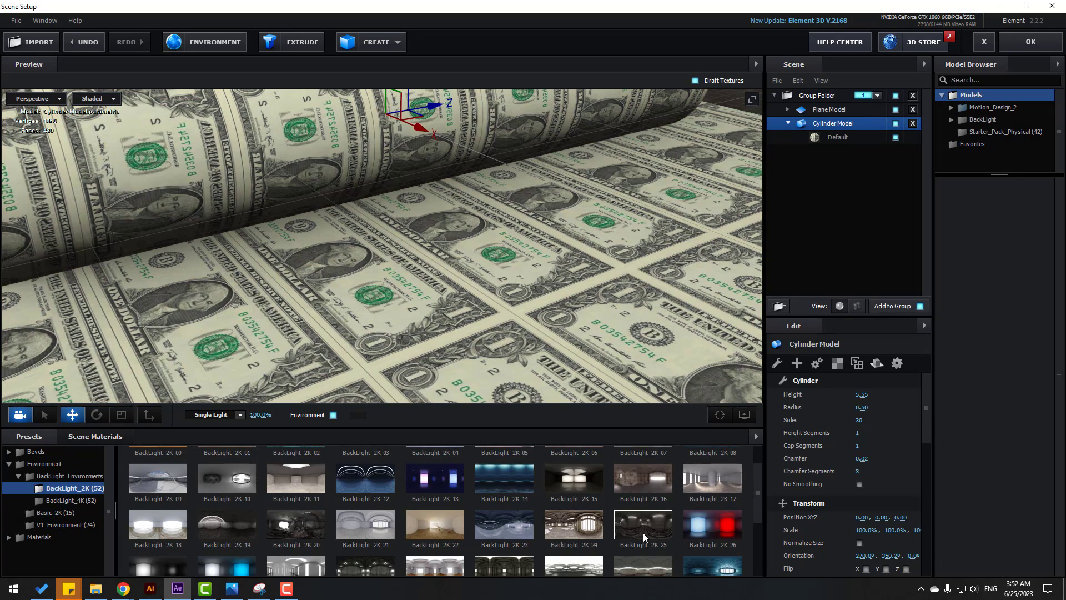
scroll(504, 524, down, 2)
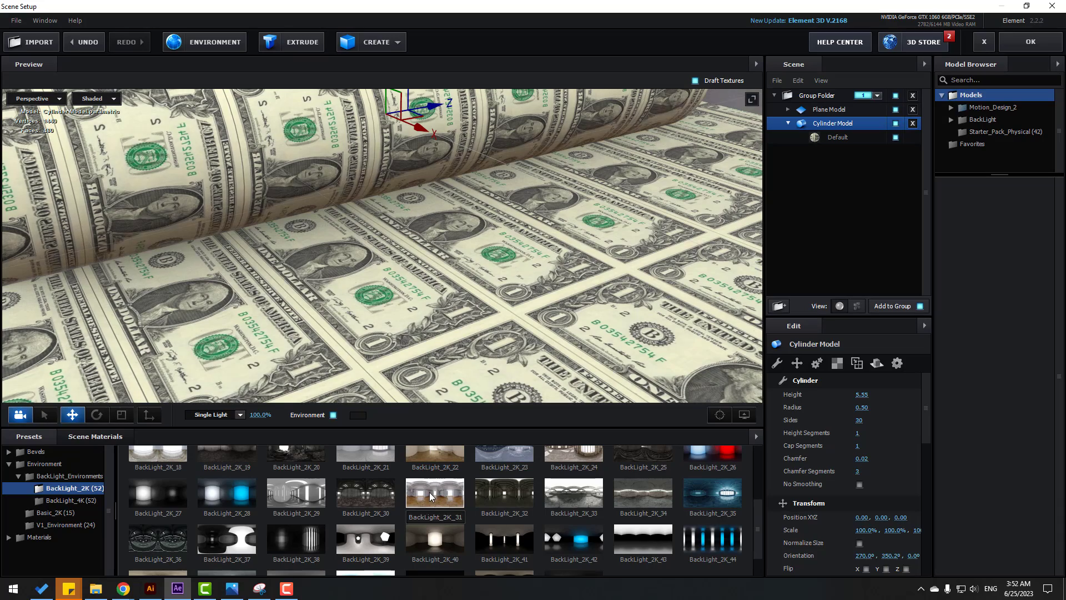
drag(549, 244, 615, 235)
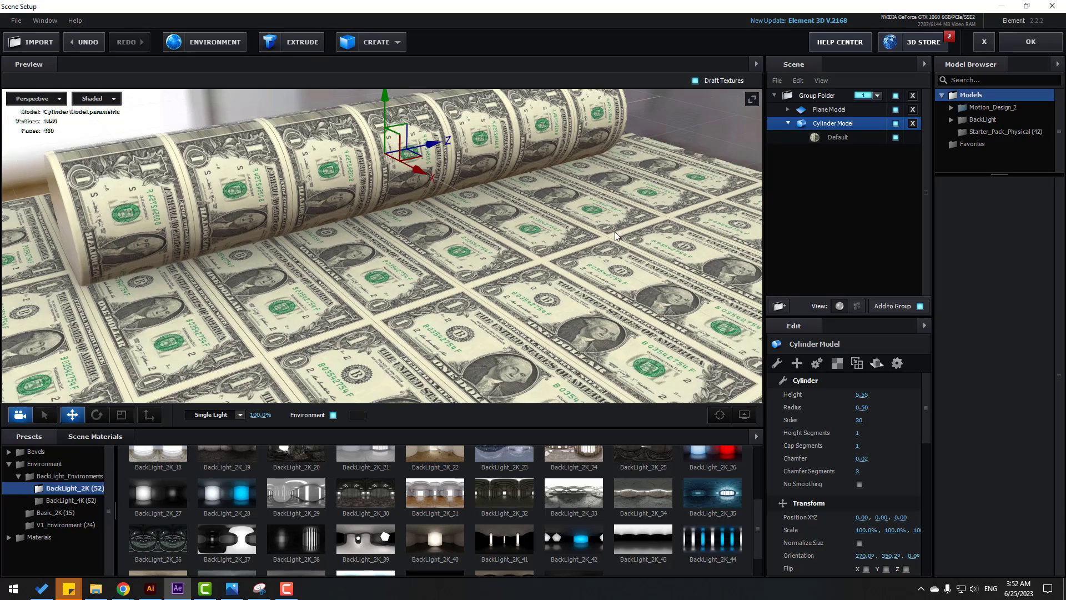
click(1014, 45)
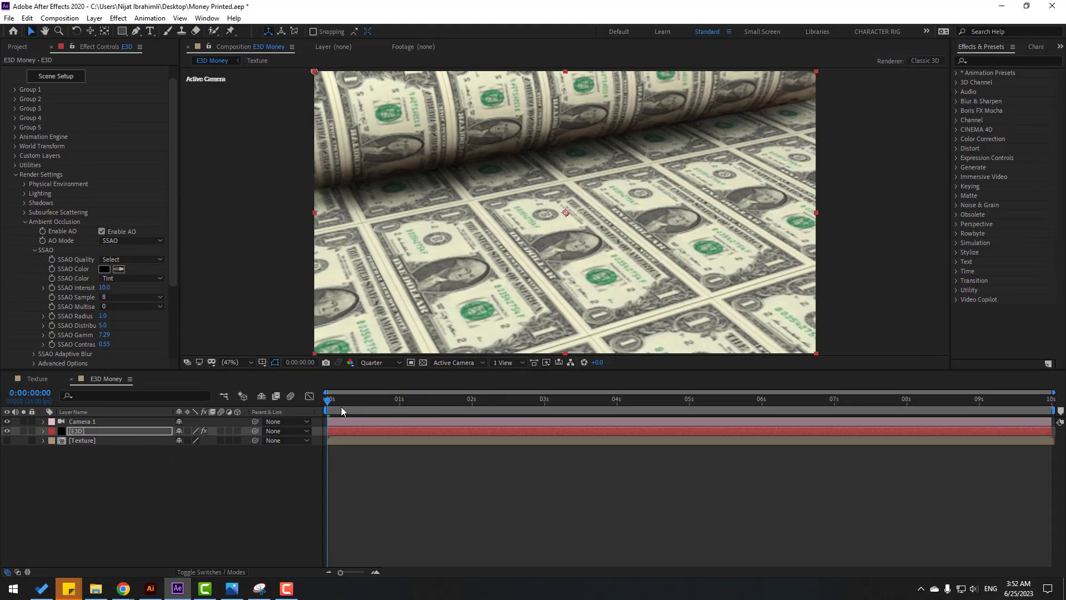
- Preview the animation, then turn on depth of field in Camera 1's options
key(space)
key(space)
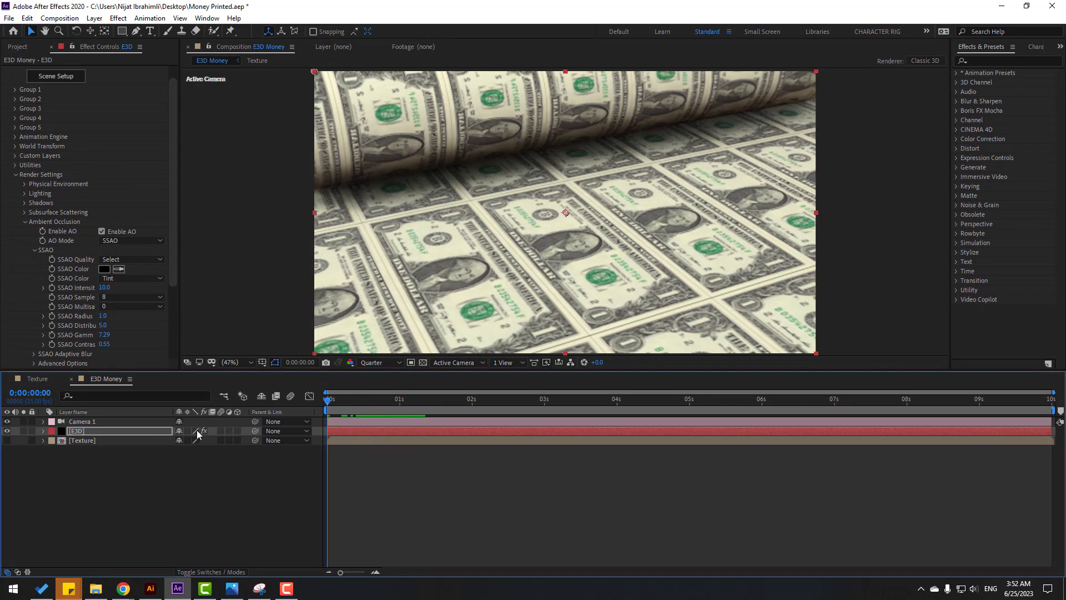
click(78, 421)
click(44, 422)
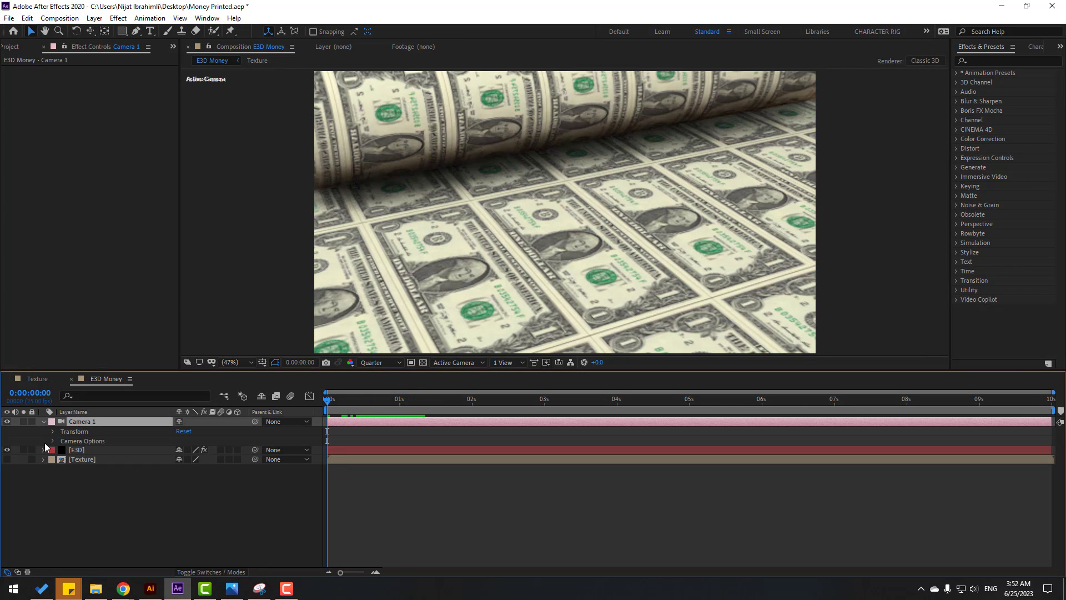
click(53, 441)
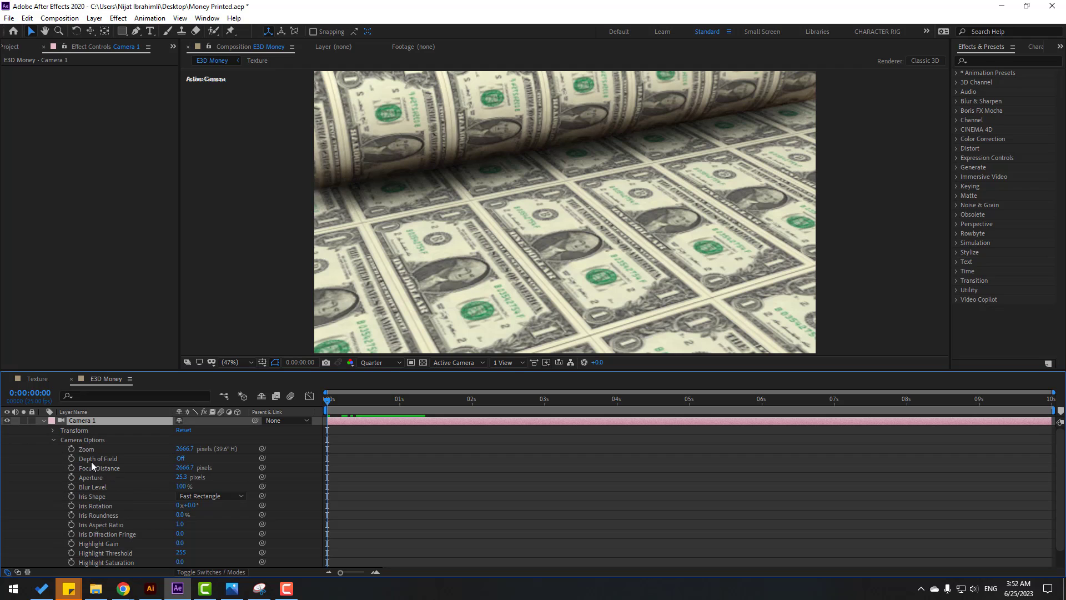
click(88, 460)
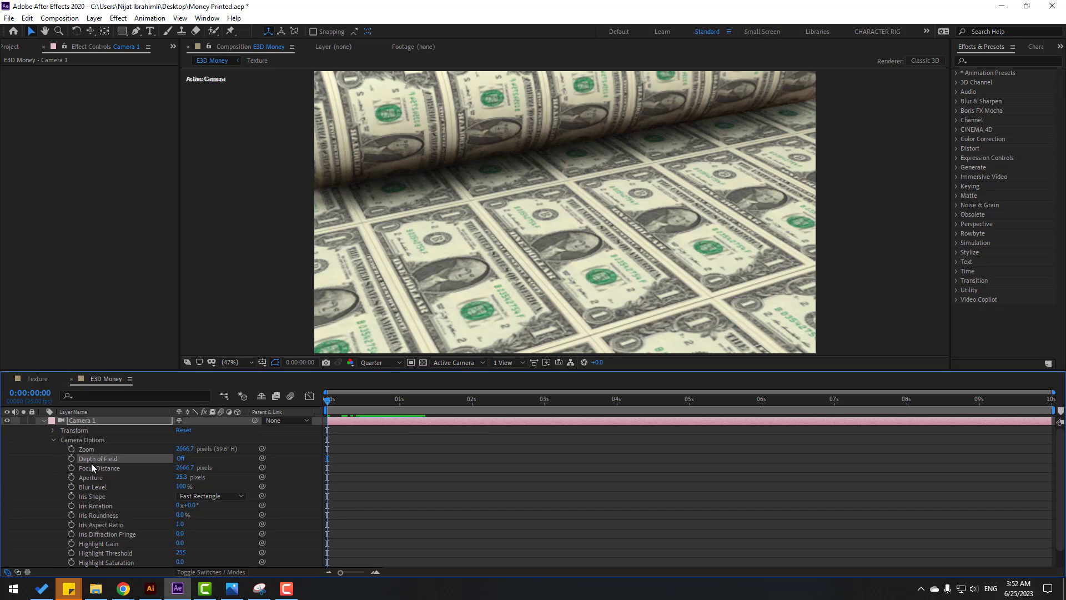
click(180, 458)
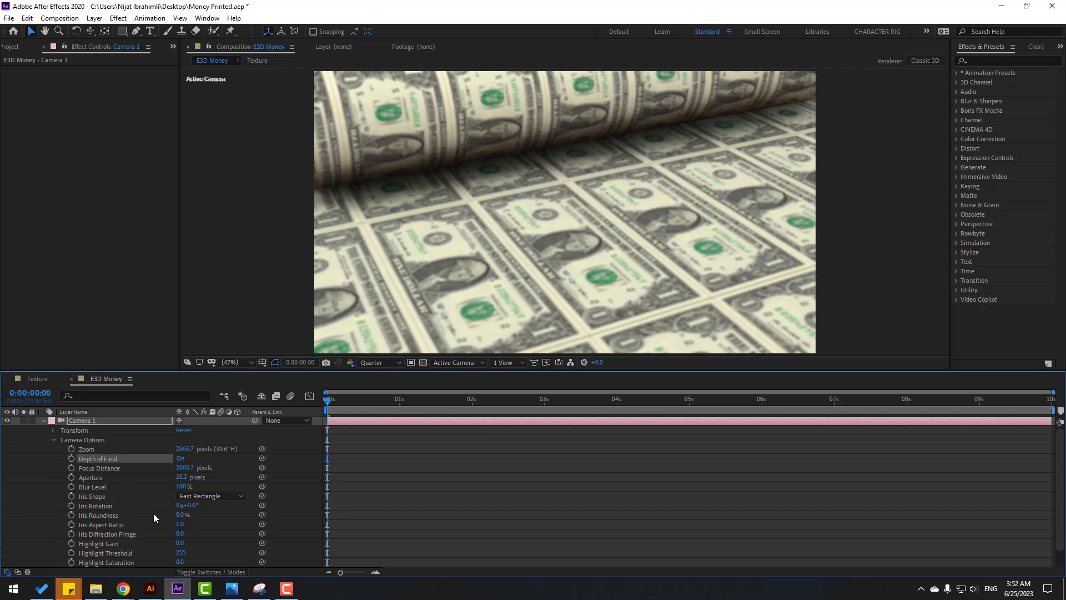
- Set the camera aperture to 140, focus distance to about 1342.7, and blur level to 125%
click(181, 477)
text(140)
key(Return)
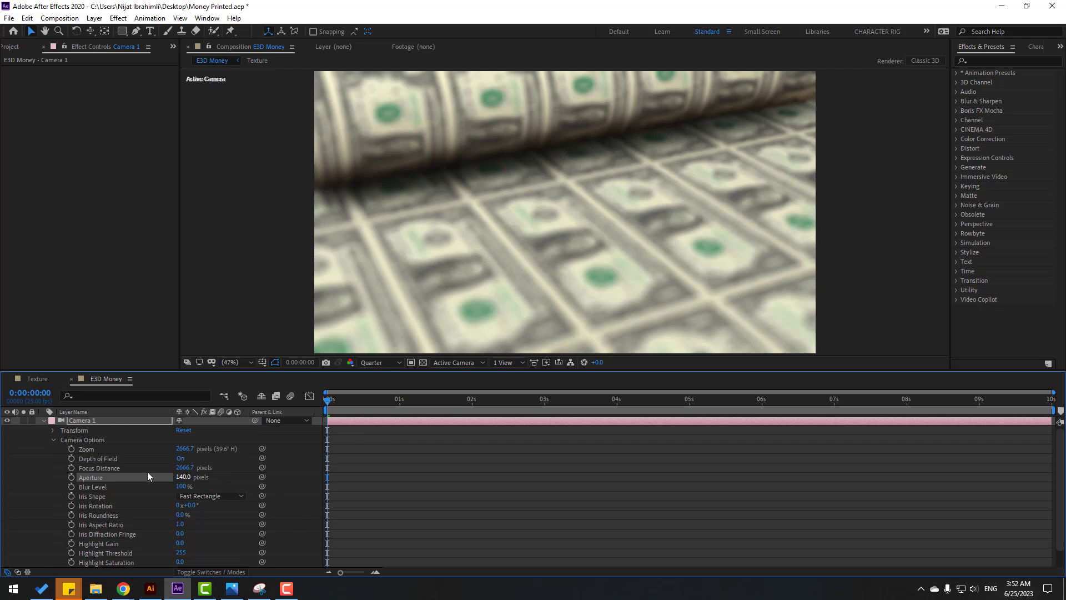
click(102, 469)
drag(174, 469, 115, 467)
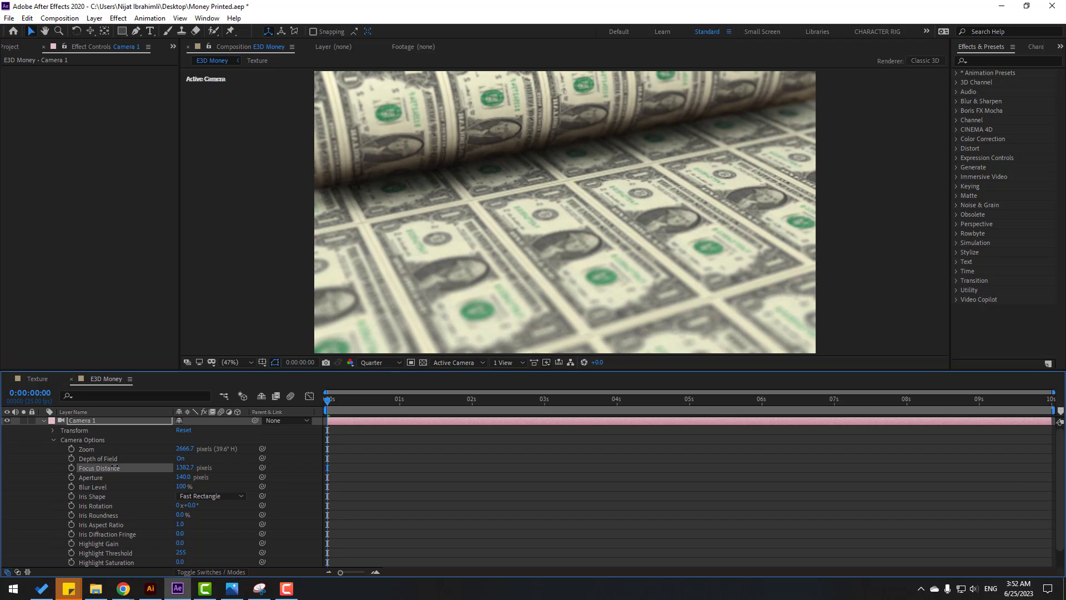
click(180, 486)
text(125)
key(Return)
- Switch the preview to Full resolution and check the blur at a later frame
click(378, 363)
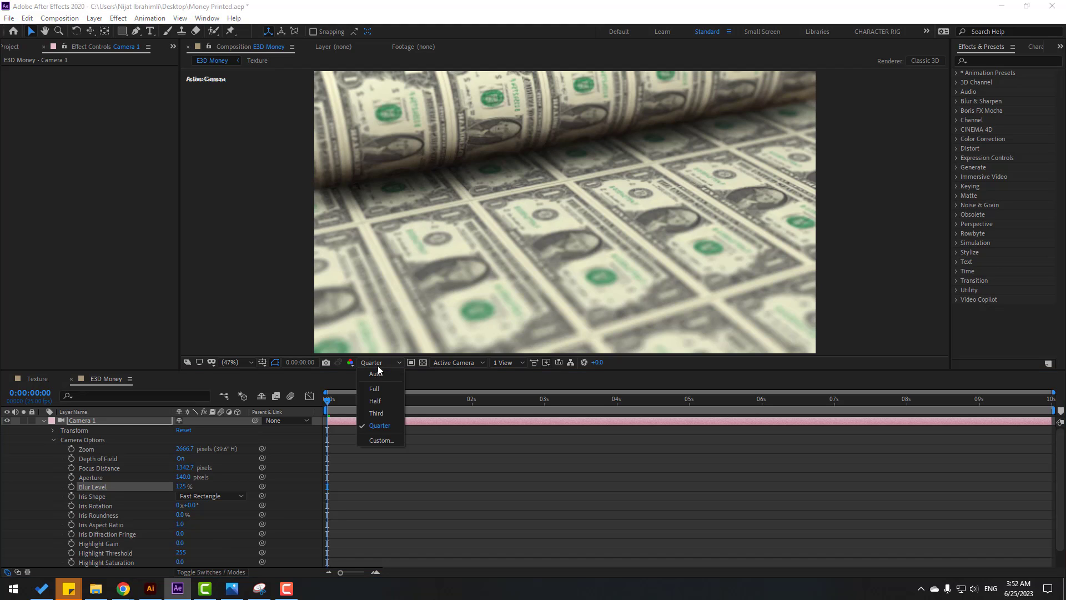
click(378, 388)
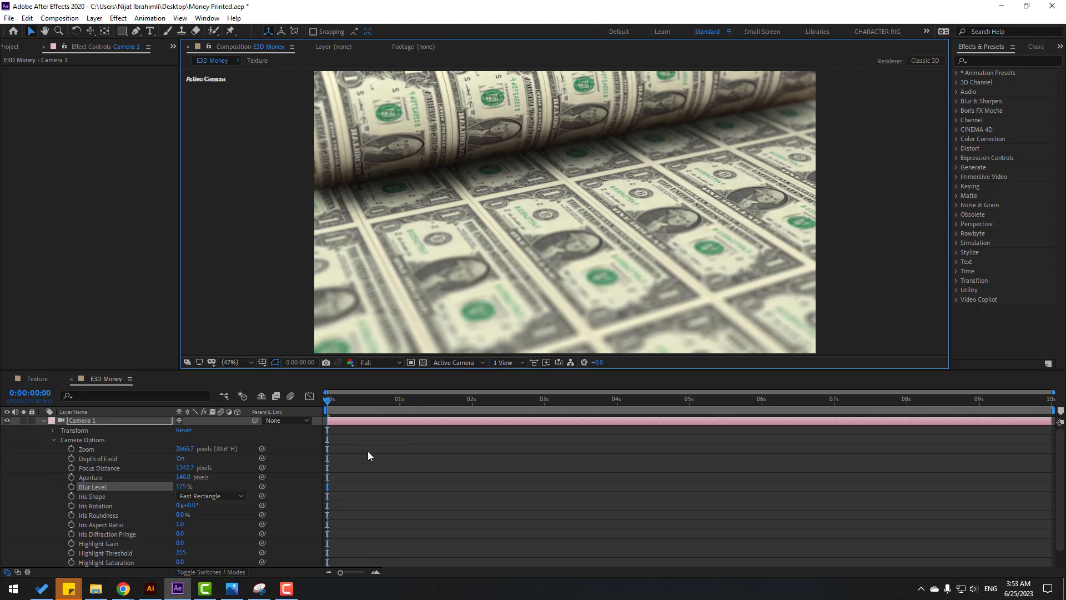
drag(337, 403, 373, 404)
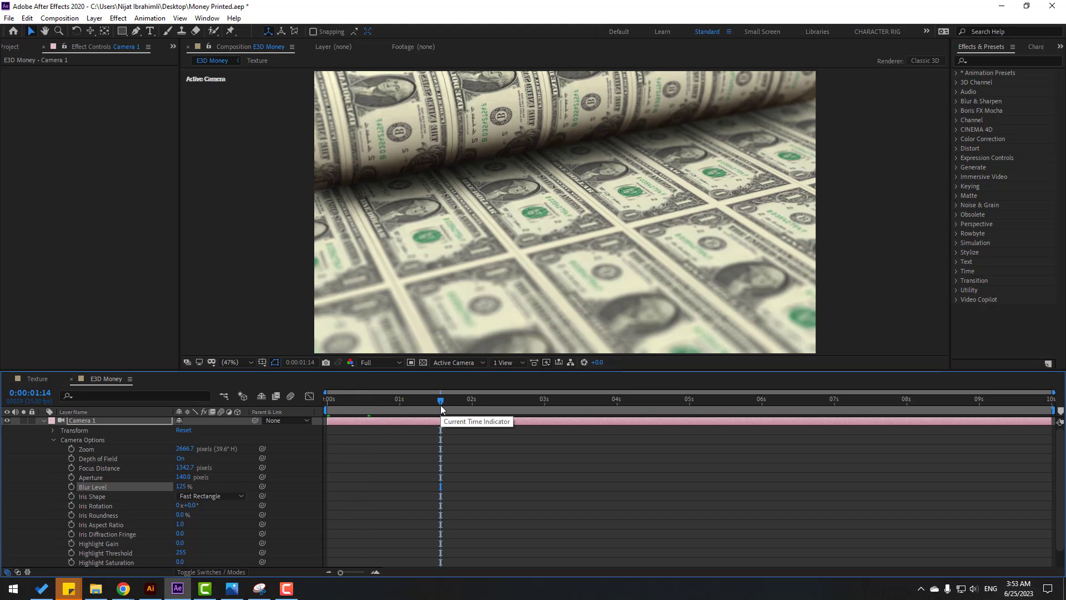
key(Home)
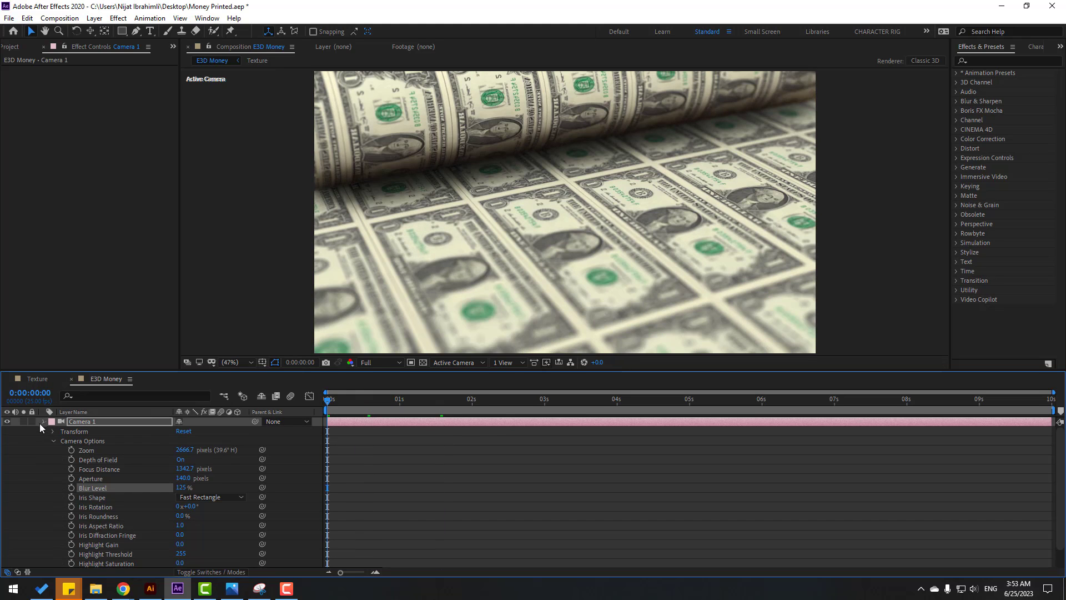
click(44, 422)
- Try the Cinema, Product and Dark lighting presets on the E3D layer, ending on Single Light
click(82, 431)
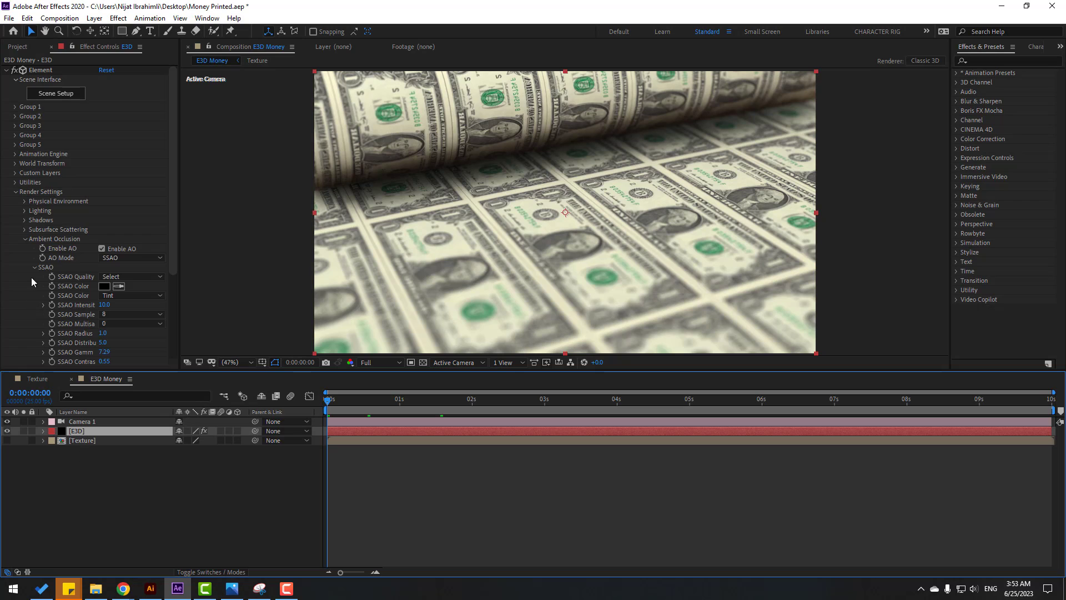
click(25, 239)
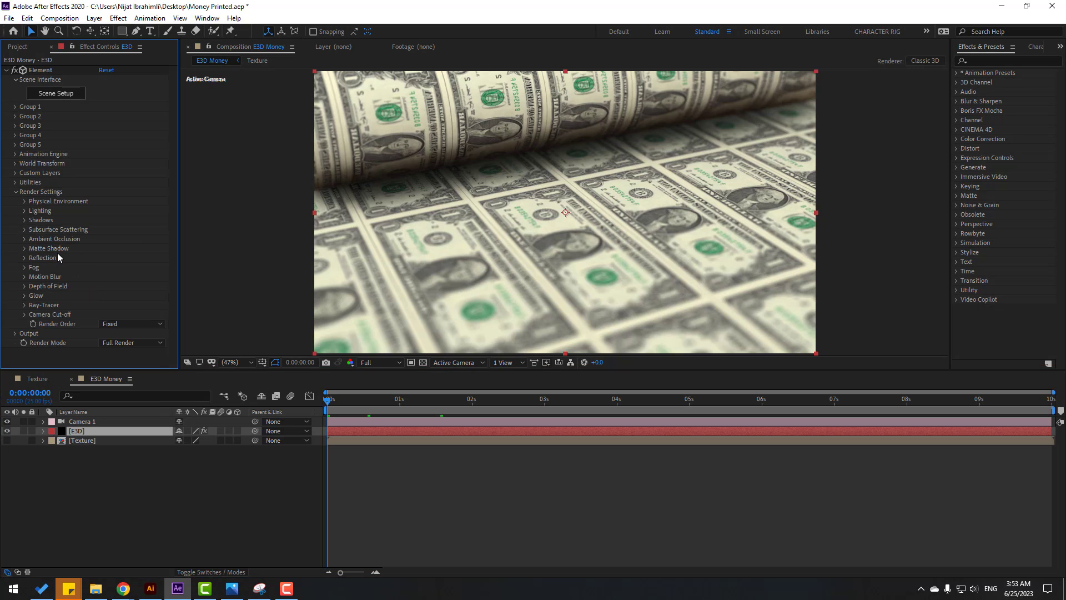
click(23, 211)
click(128, 239)
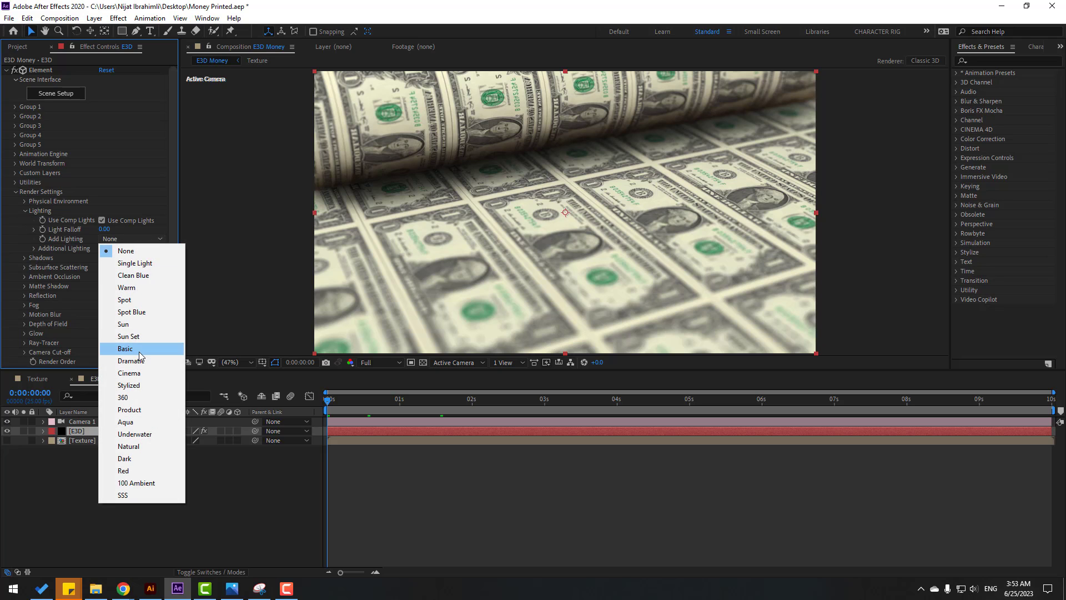
click(129, 373)
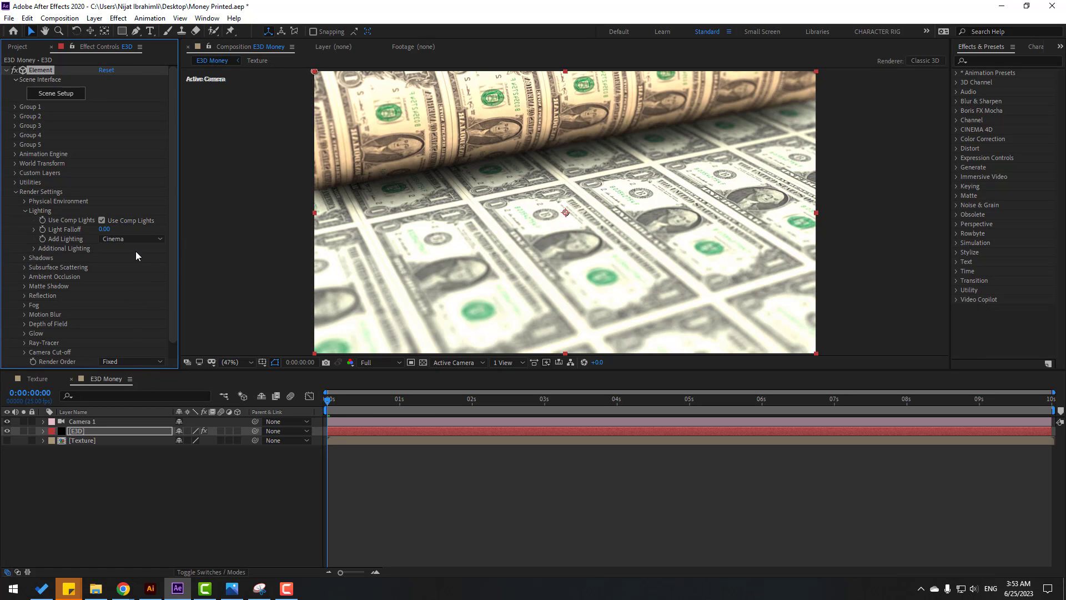
click(129, 239)
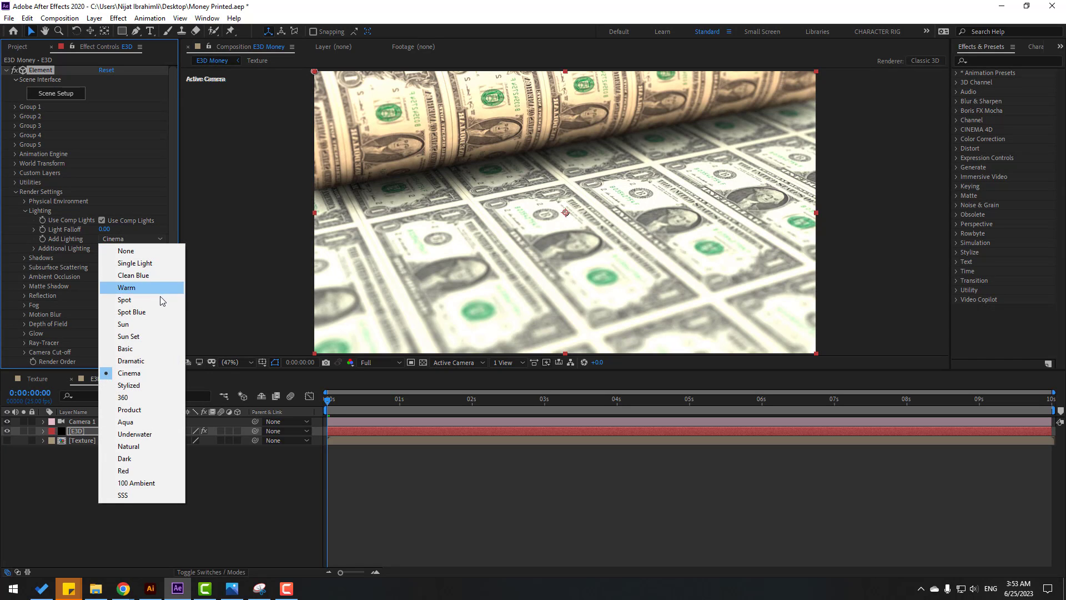
click(137, 409)
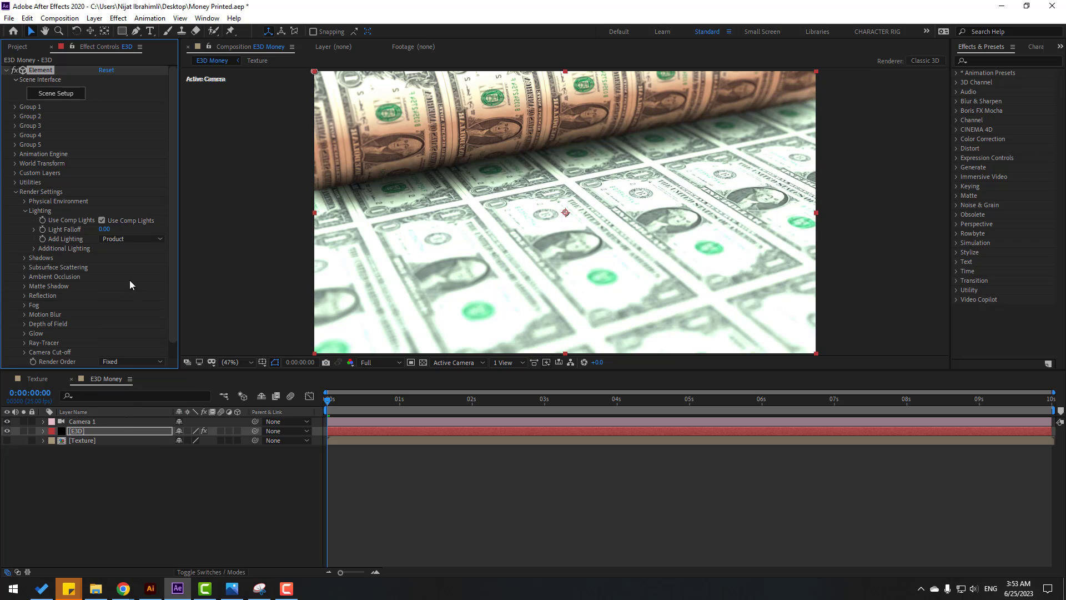
click(136, 238)
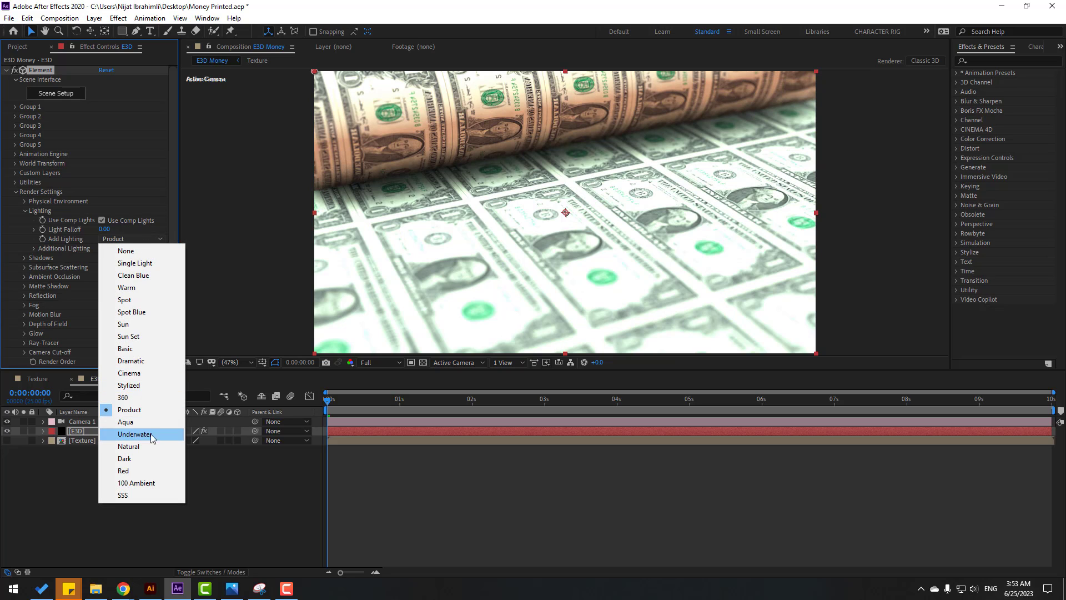
click(139, 458)
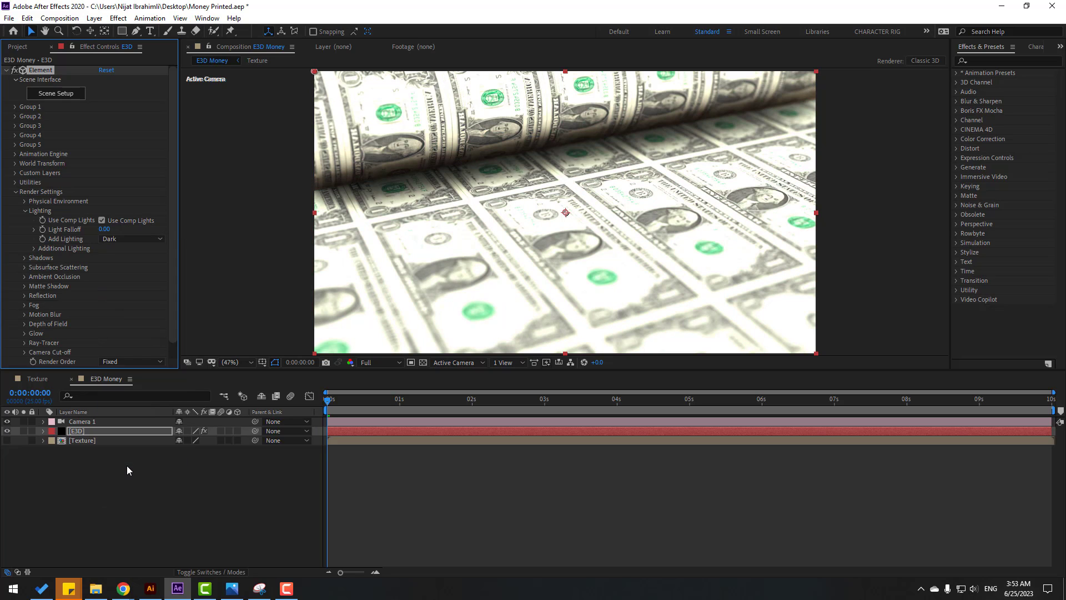
click(122, 240)
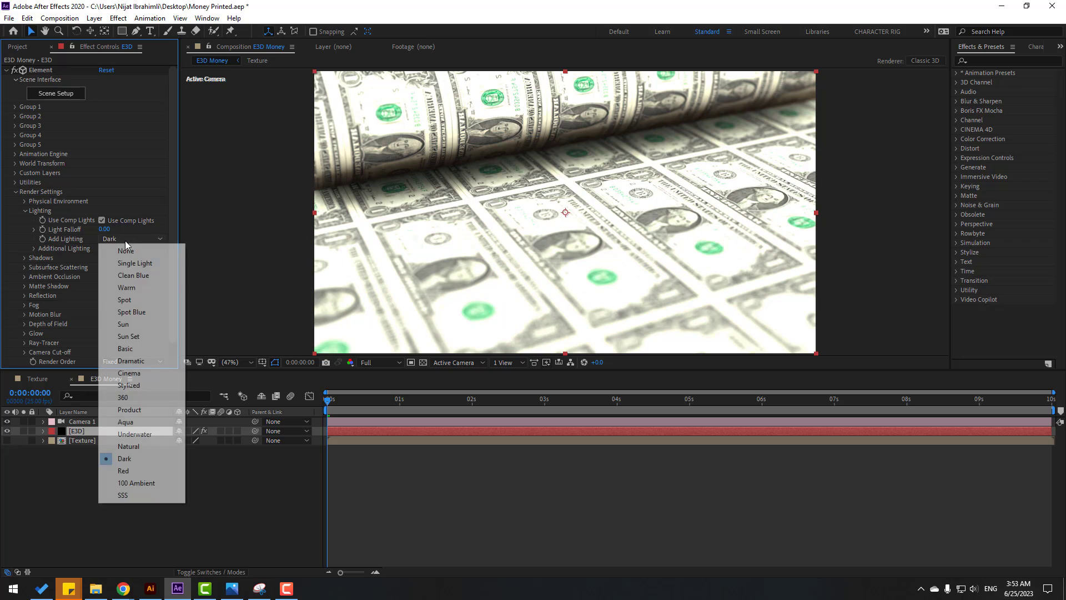
click(148, 265)
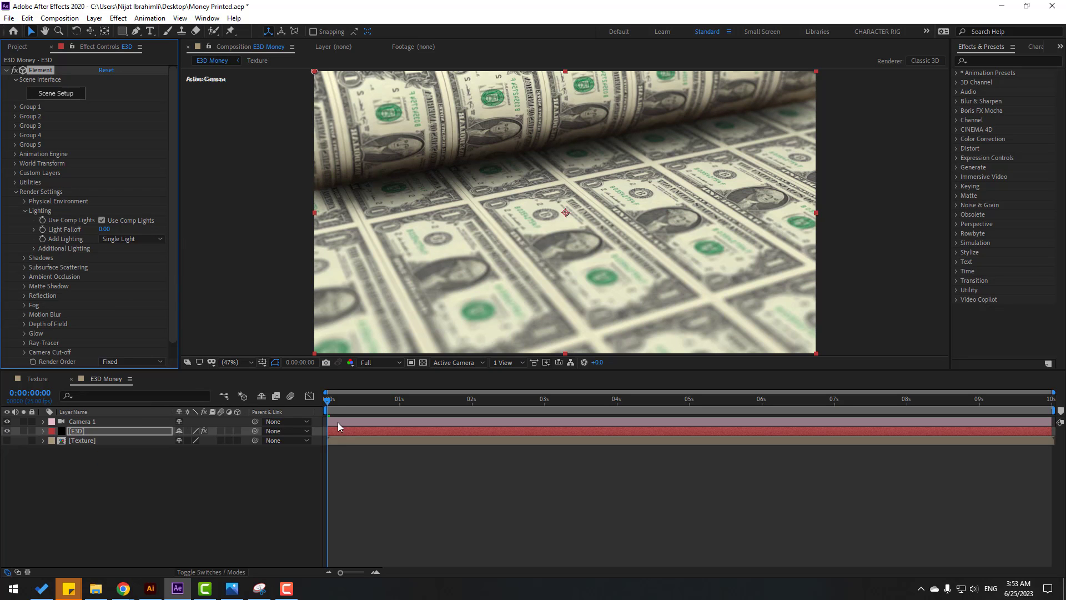
- Move to about two seconds in and expand the Physical Environment settings
drag(333, 411, 356, 407)
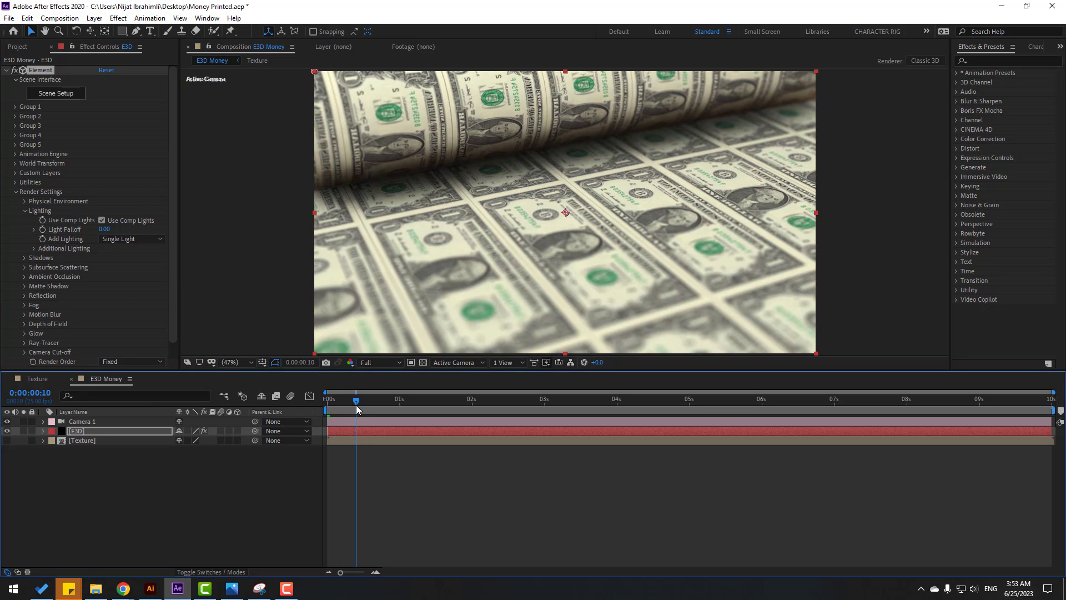
click(394, 404)
click(421, 404)
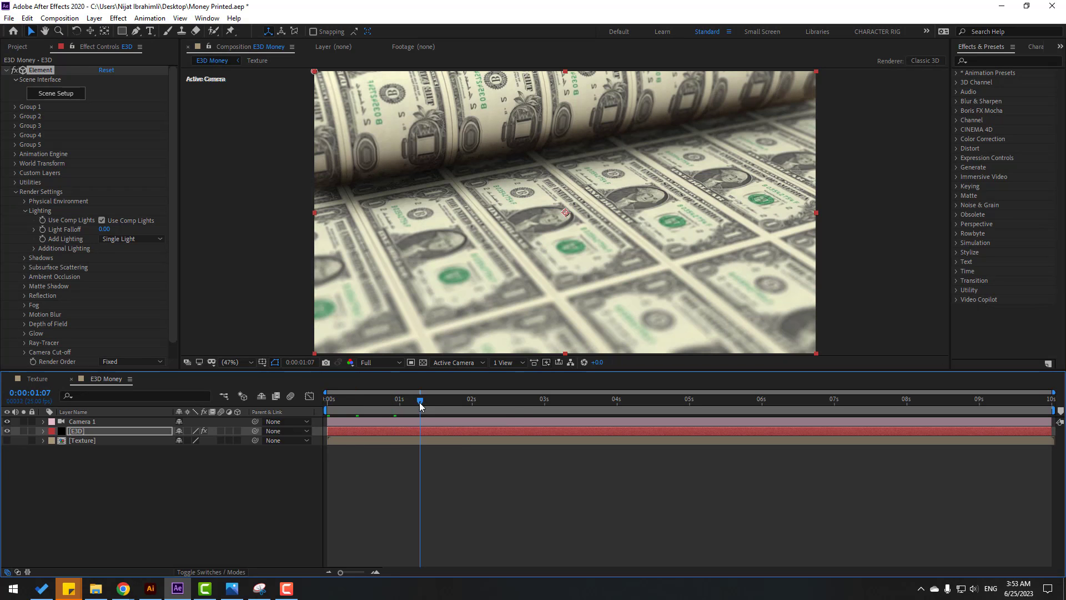
click(478, 403)
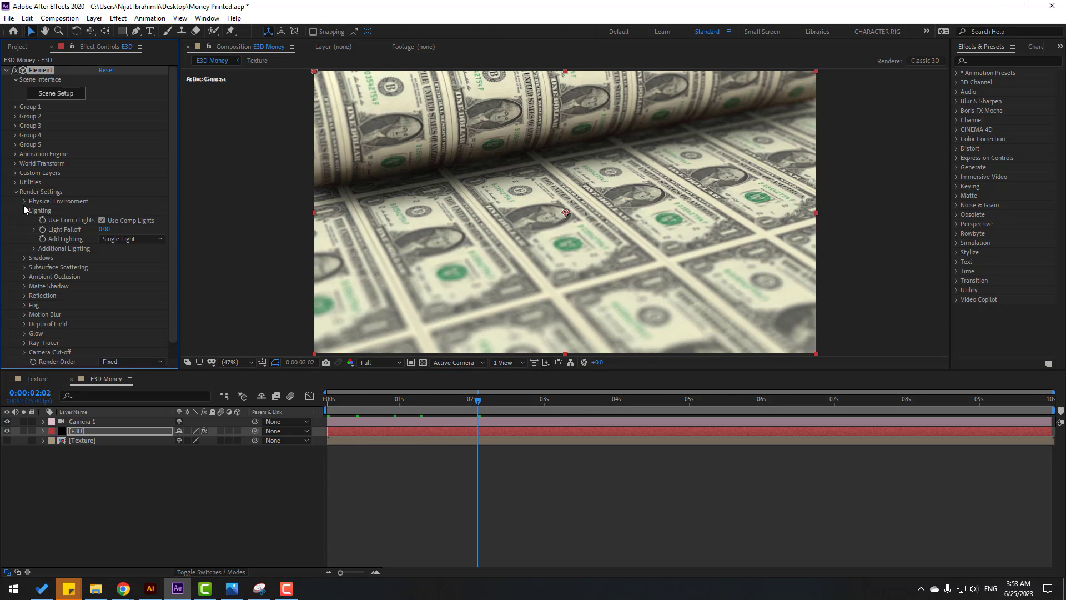
click(24, 206)
click(24, 202)
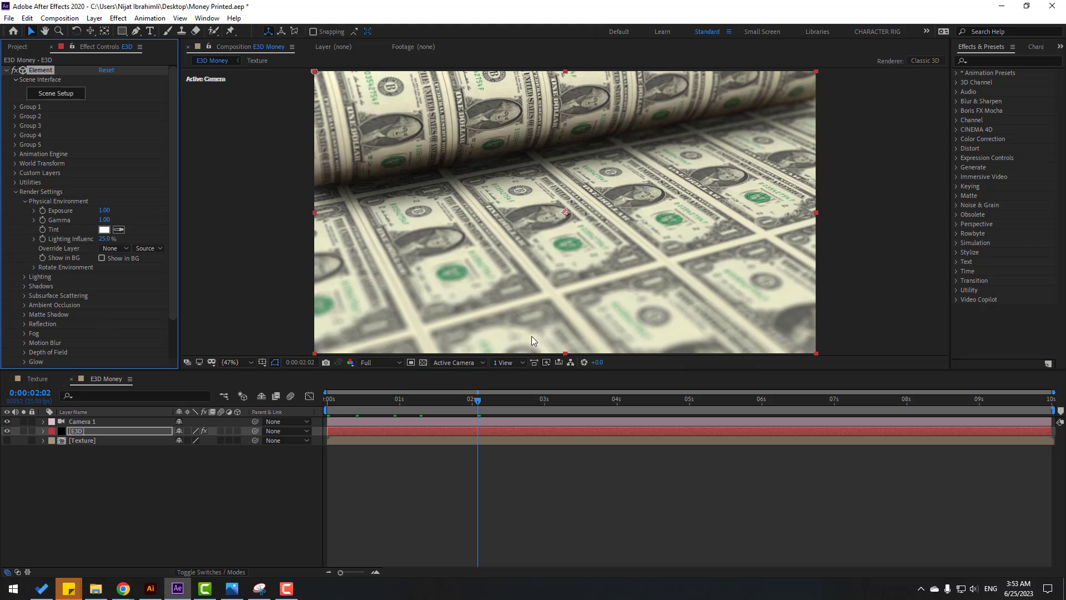
- Drop the preview to quarter resolution, raise environment gamma to 1.34, and show rotation settings
click(378, 362)
click(378, 423)
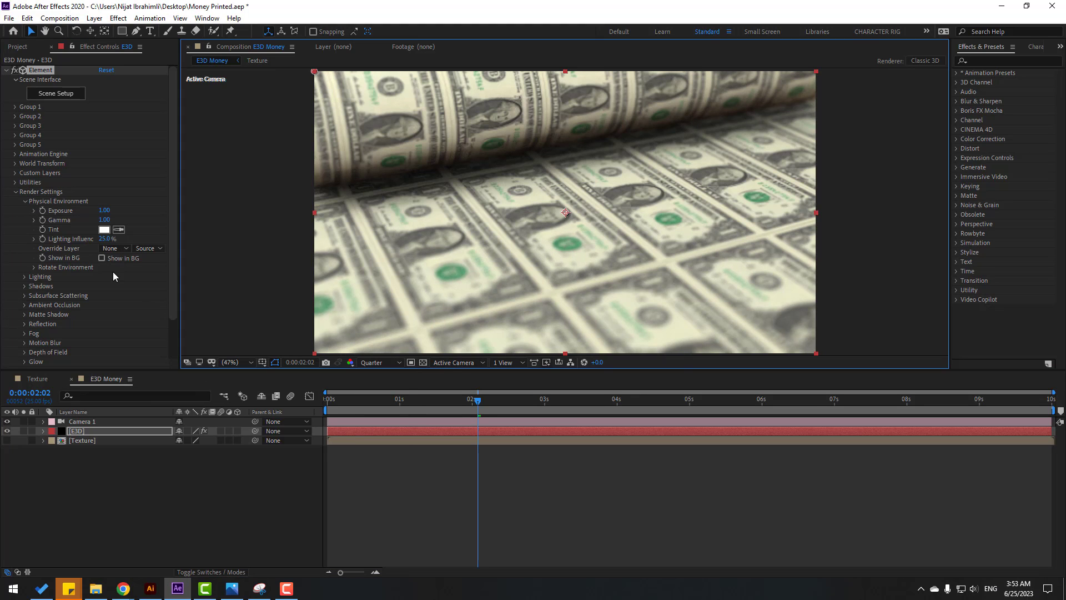
mouse_move(104, 220)
mouse_down()
mouse_move(117, 216)
mouse_move(98, 209)
mouse_up()
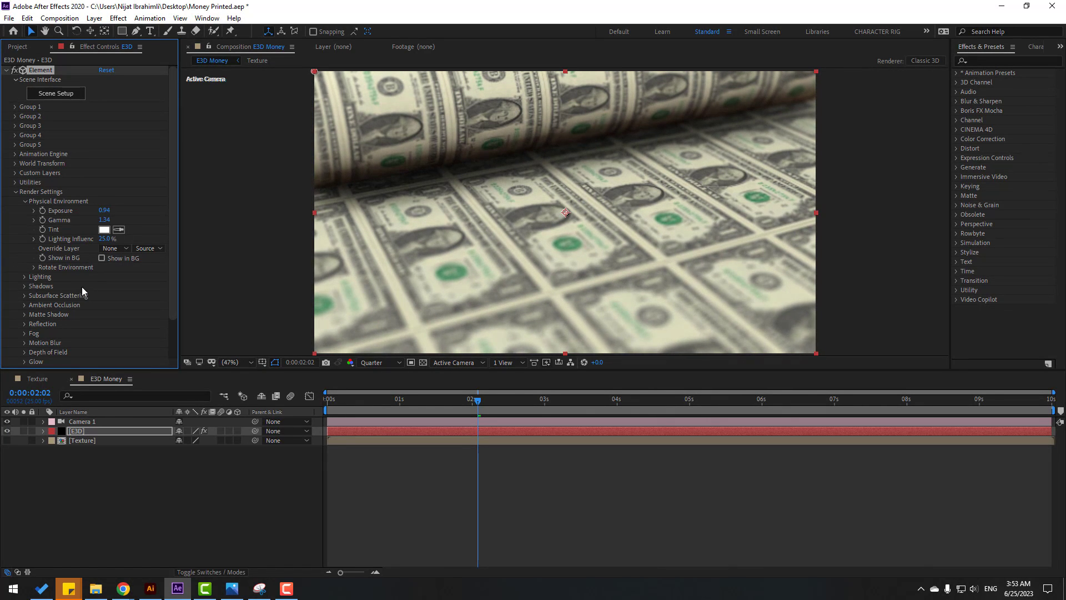
click(34, 267)
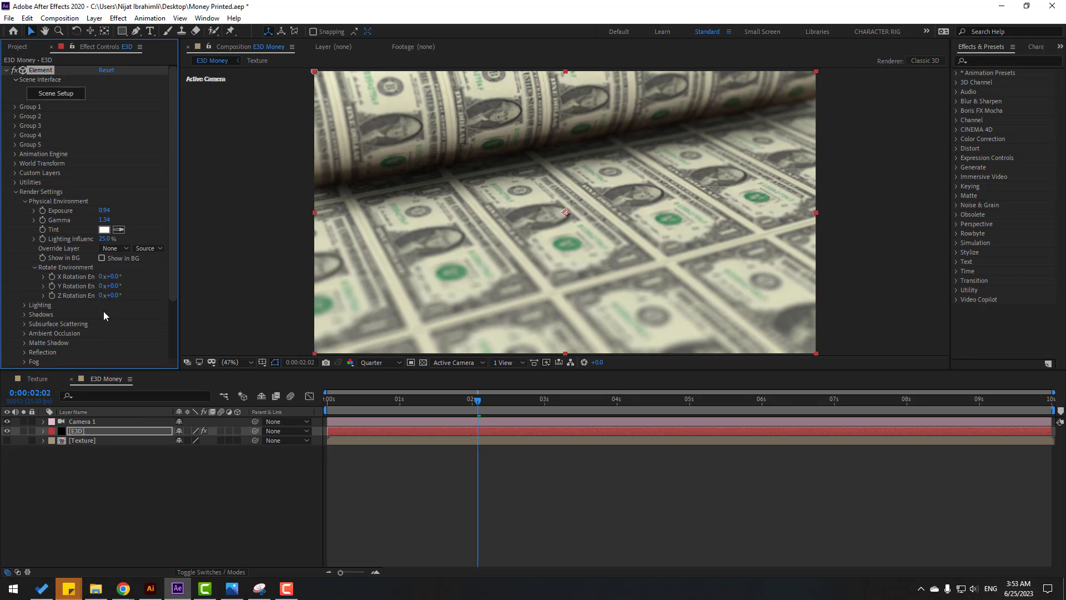